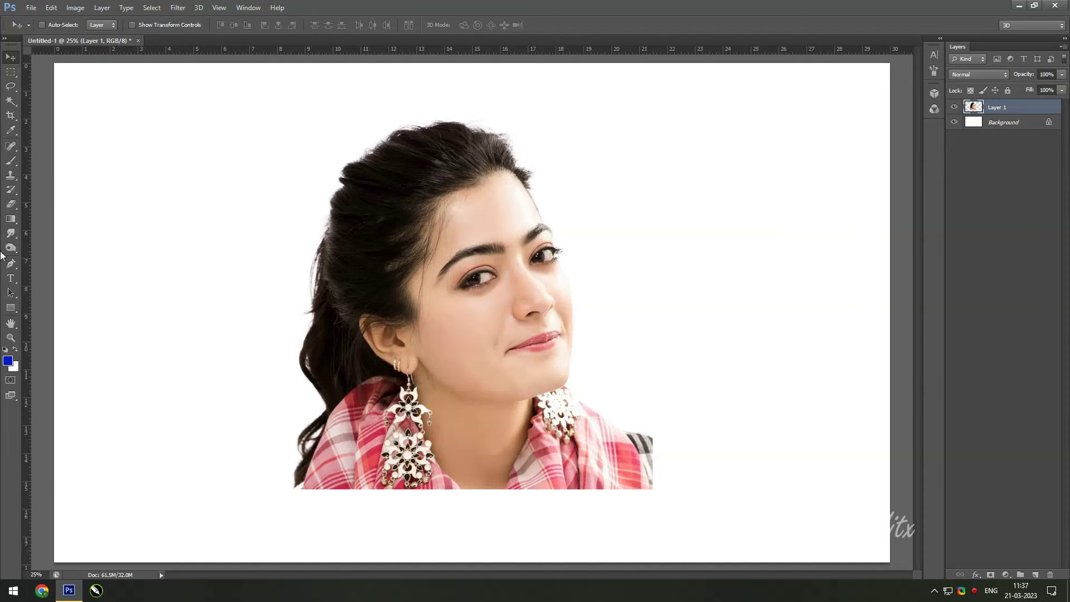
# Step: Switch to the Smudge tool for painting the cut-out portrait
pyautogui.click(12, 236)
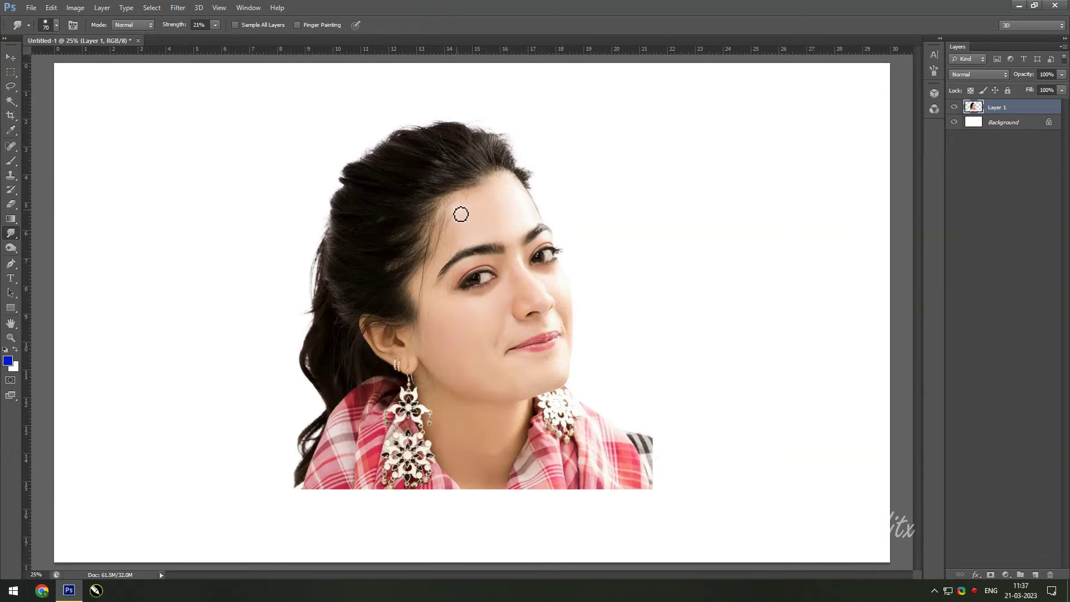
# Step: Run Filter > Sharpen > Unsharp Mask on the portrait at 96% amount with an increased radius
pyautogui.scroll(1, 457, 211)
pyautogui.scroll(2, 447, 325)
pyautogui.click(178, 8)
pyautogui.moveTo(189, 173)
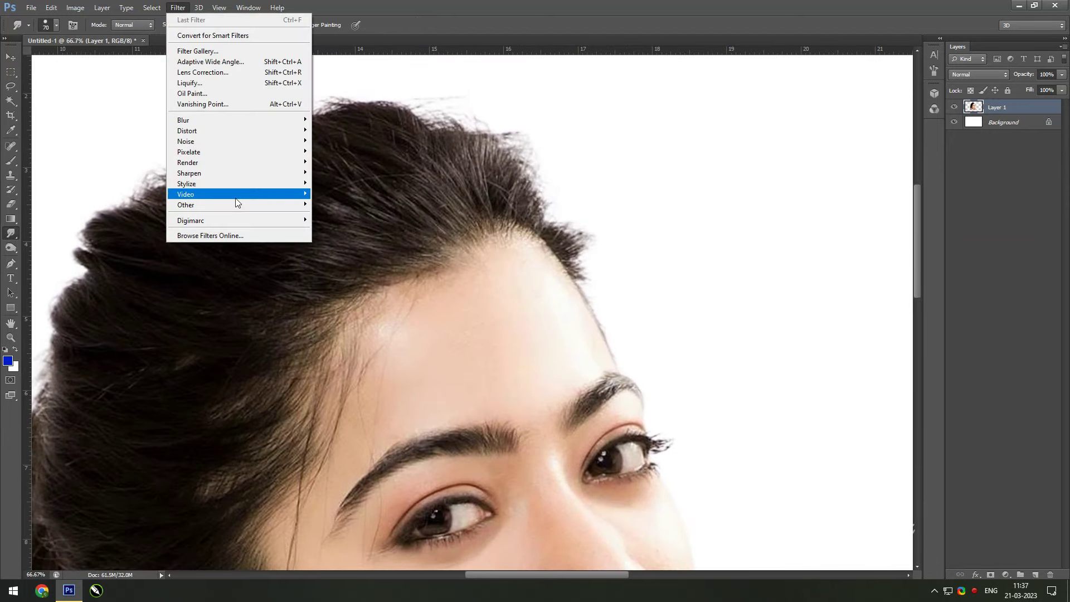
pyautogui.click(343, 213)
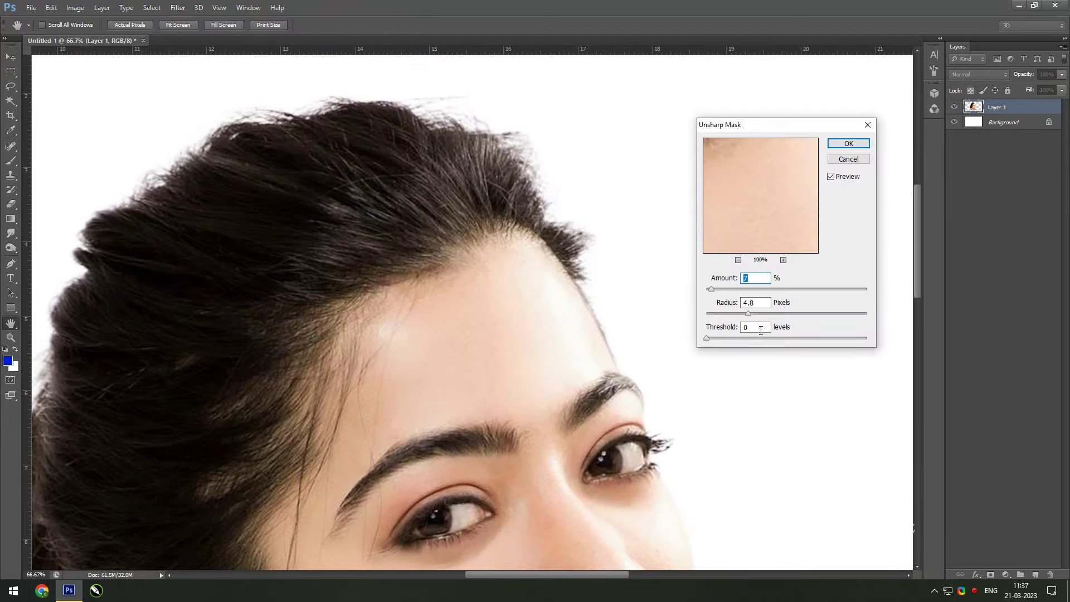
pyautogui.hotkey('ctrl', '-')
pyautogui.moveTo(732, 289)
pyautogui.mouseDown()
pyautogui.moveTo(789, 289)
pyautogui.moveTo(722, 313)
pyautogui.mouseUp()
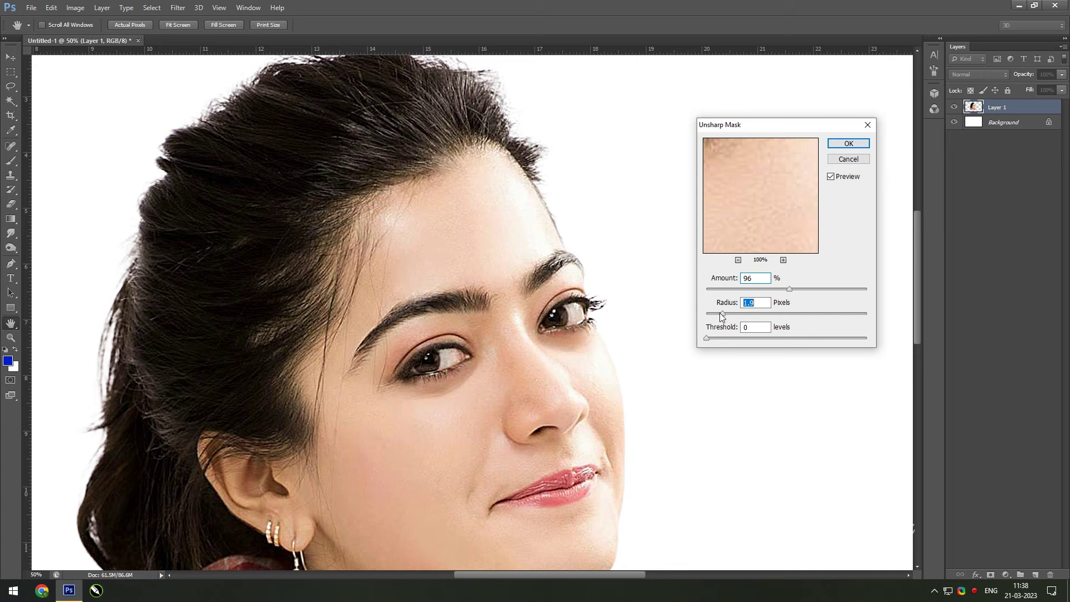
pyautogui.click(761, 313)
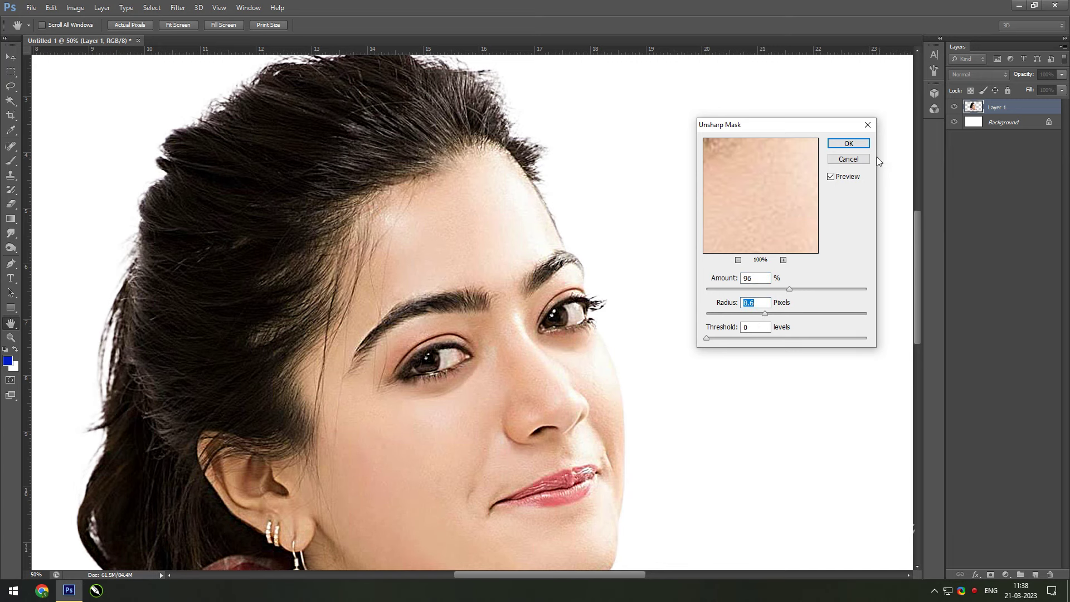
pyautogui.click(858, 145)
pyautogui.scroll(1, 566, 188)
# Step: Set the Smudge tool strength to 27%
pyautogui.scroll(1, 450, 339)
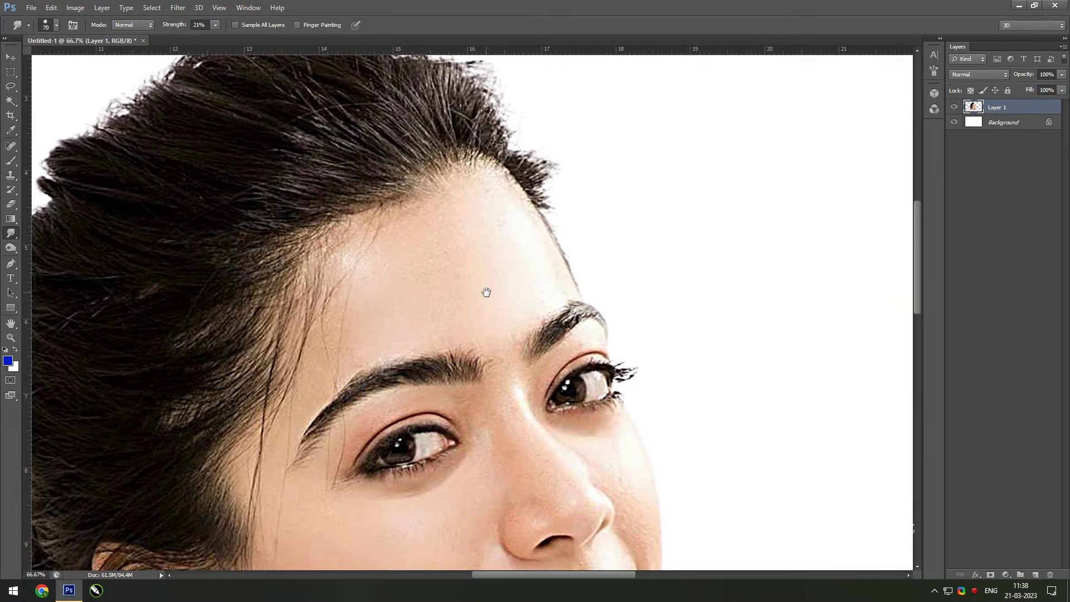
pyautogui.scroll(1, 485, 290)
pyautogui.scroll(1, 580, 356)
pyautogui.moveTo(216, 25); pyautogui.dragTo(221, 38)
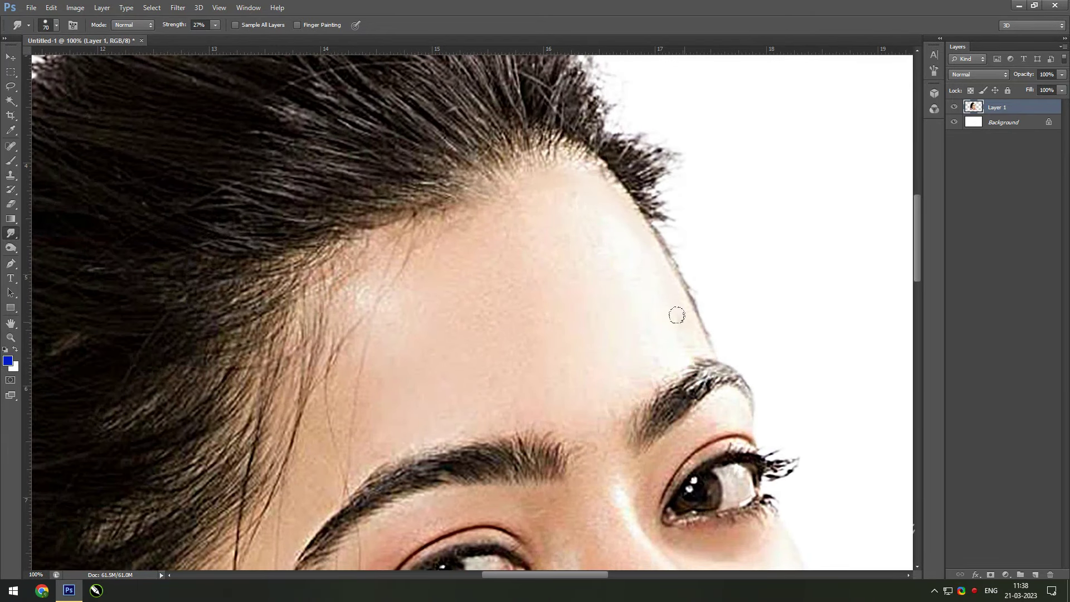
# Step: Smudge the hairline into the forehead and smear the hair strand above the eyebrow
pyautogui.moveTo(479, 192); pyautogui.dragTo(566, 167)
pyautogui.press(']')
pyautogui.press(']')
pyautogui.press(']')
pyautogui.press(']')
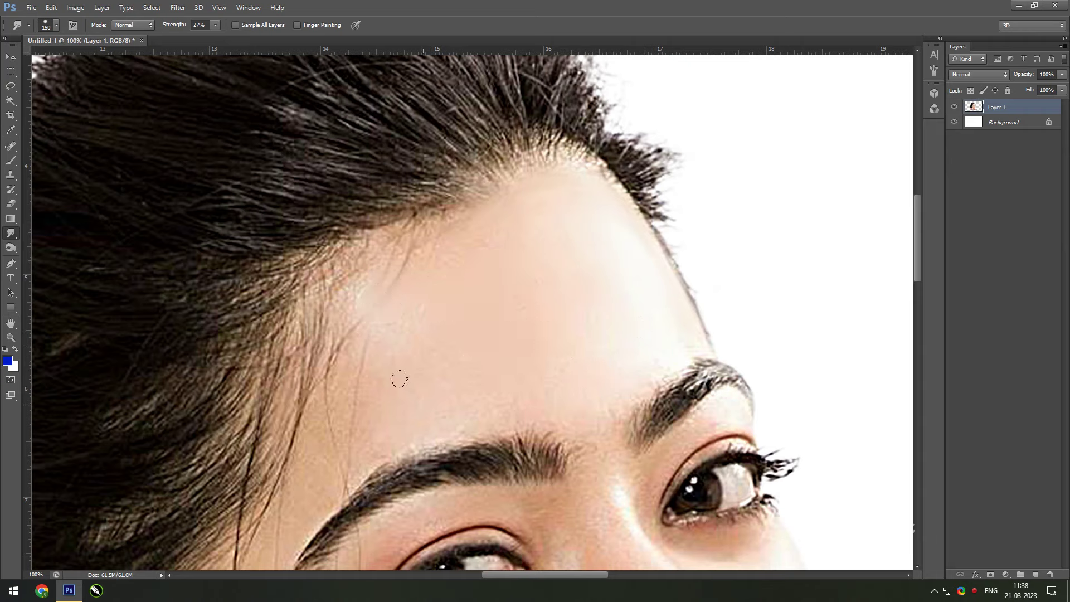
pyautogui.hscroll(-3, 580, 286)
pyautogui.press('[')
pyautogui.press('[')
pyautogui.press('[')
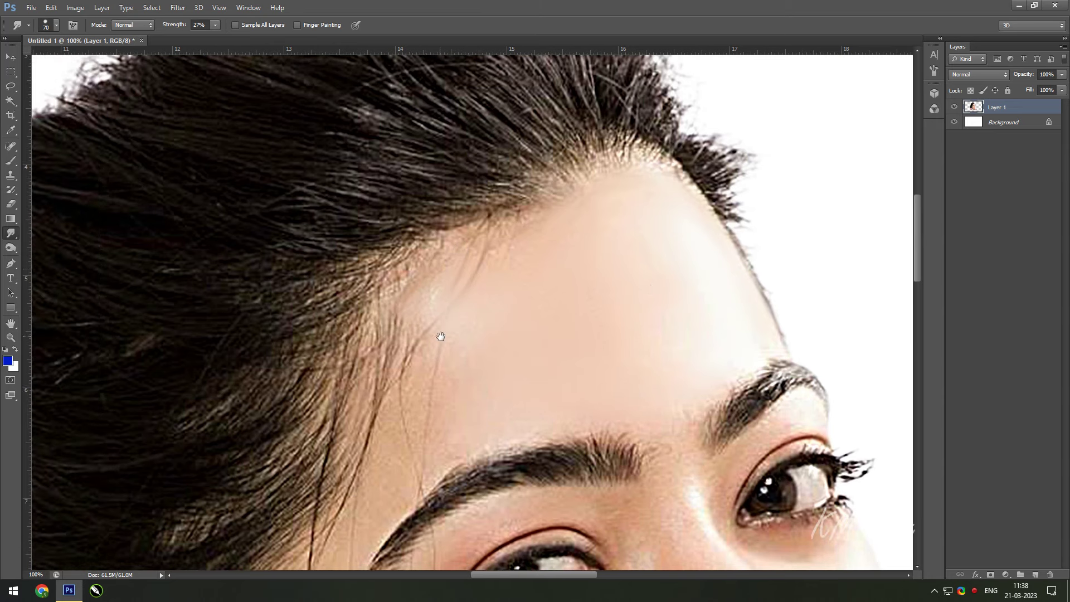
pyautogui.scroll(-4, 446, 240)
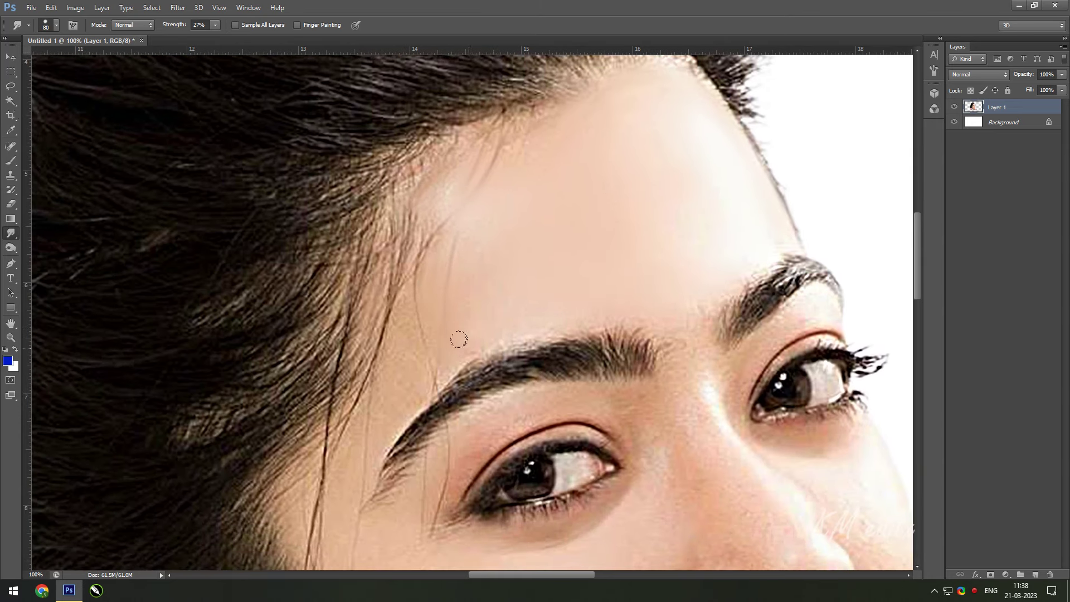
pyautogui.press(']')
pyautogui.moveTo(396, 292); pyautogui.dragTo(411, 393)
# Step: Blend the skin around the eyebrows and left temple, resizing the smudge brush as needed
pyautogui.moveTo(394, 405); pyautogui.dragTo(419, 353)
pyautogui.press('[')
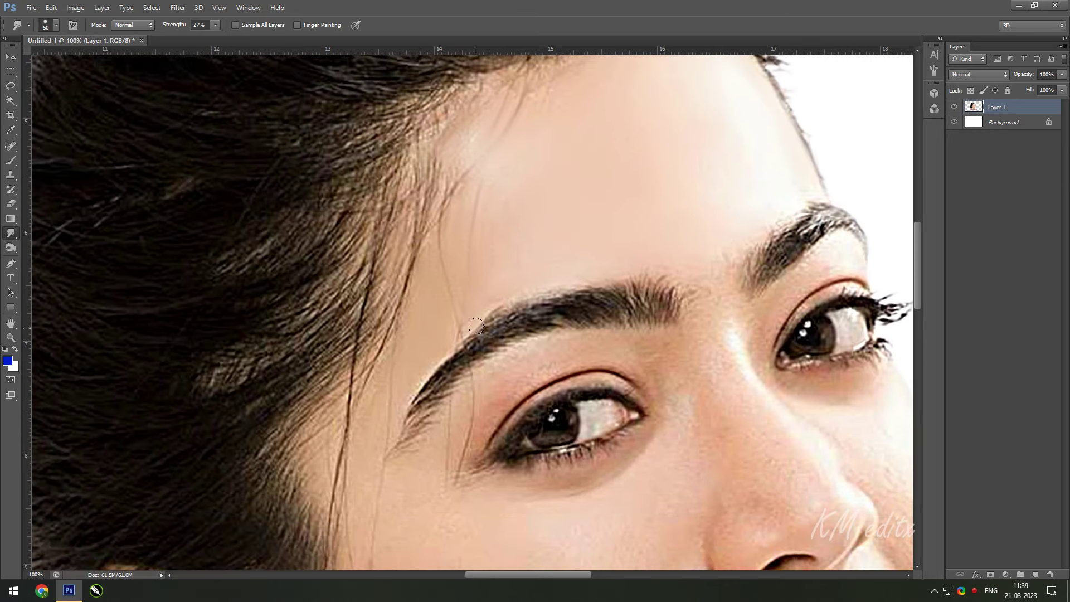
pyautogui.press('[')
pyautogui.press(']')
pyautogui.press(']')
pyautogui.press(']')
pyautogui.scroll(3, 529, 112)
pyautogui.moveTo(587, 203); pyautogui.dragTo(668, 6)
pyautogui.press('[')
pyautogui.press('[')
pyautogui.press('[')
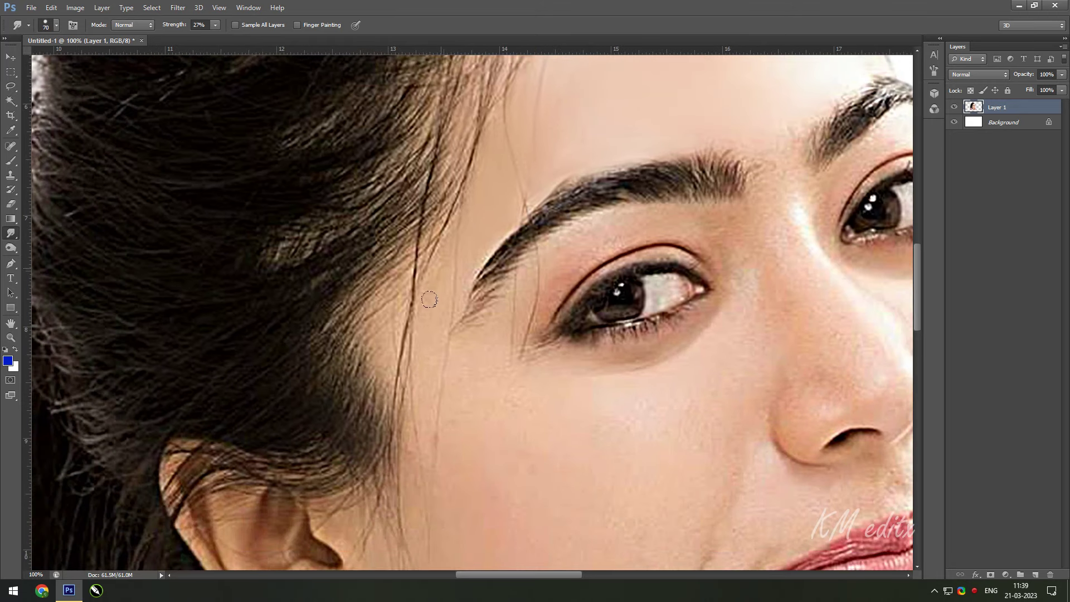
pyautogui.press(']')
pyautogui.press(']')
pyautogui.moveTo(780, 179); pyautogui.dragTo(553, 267)
# Step: Smooth the skin around the eyes and down the nose with smudge strokes
pyautogui.press(']')
pyautogui.press(']')
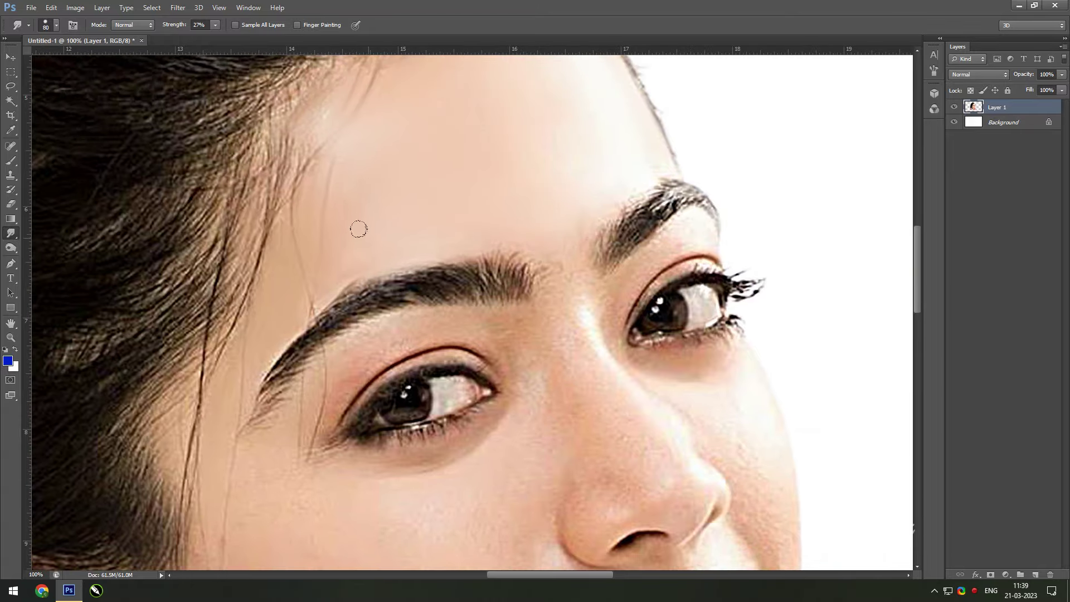
pyautogui.moveTo(340, 225)
pyautogui.mouseDown()
pyautogui.moveTo(478, 227)
pyautogui.moveTo(505, 324)
pyautogui.mouseUp()
pyautogui.press('[')
pyautogui.moveTo(514, 287); pyautogui.dragTo(458, 203)
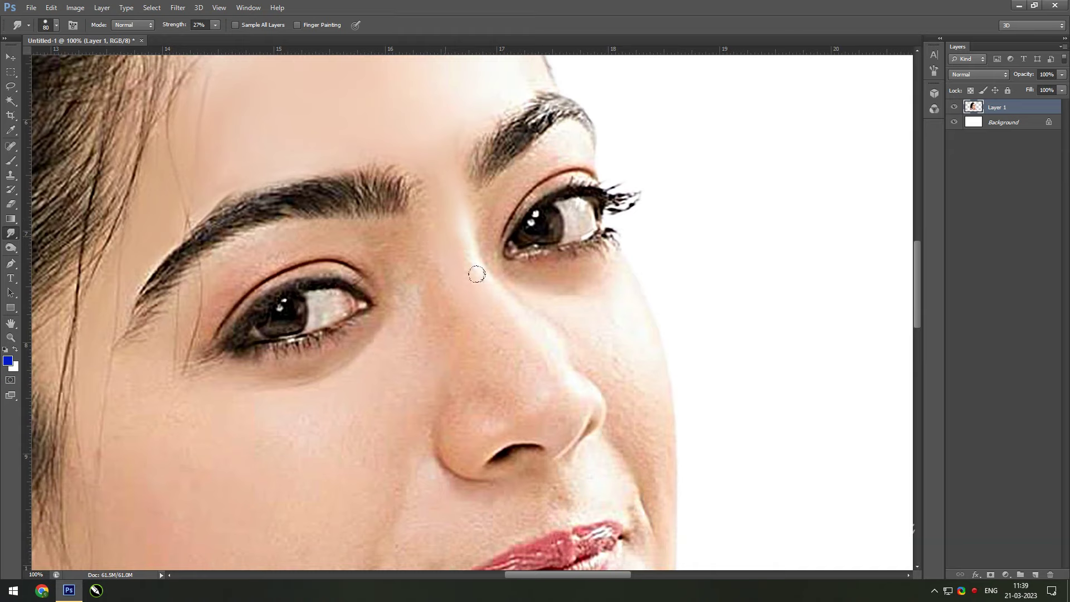
pyautogui.moveTo(534, 379); pyautogui.dragTo(494, 337)
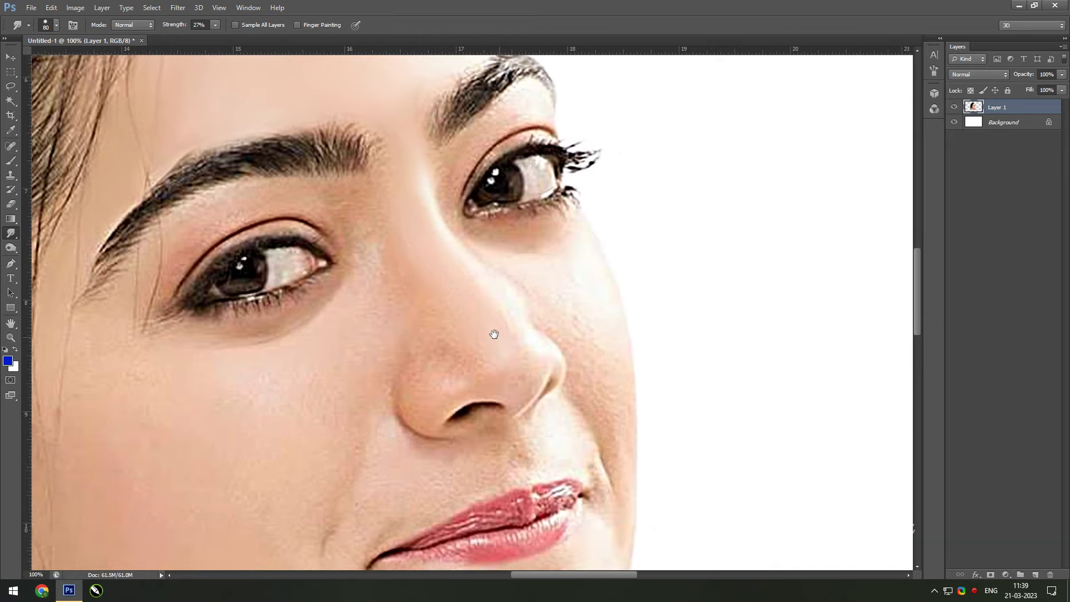
pyautogui.press(']')
pyautogui.press(']')
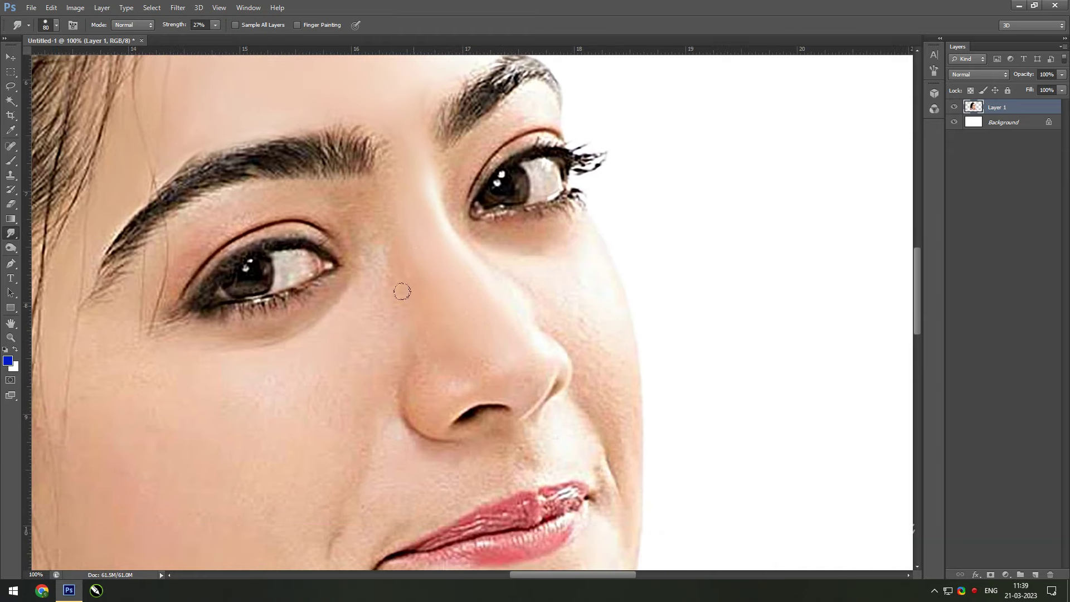
pyautogui.moveTo(470, 306)
pyautogui.mouseDown()
pyautogui.moveTo(506, 325)
pyautogui.moveTo(505, 290)
pyautogui.mouseUp()
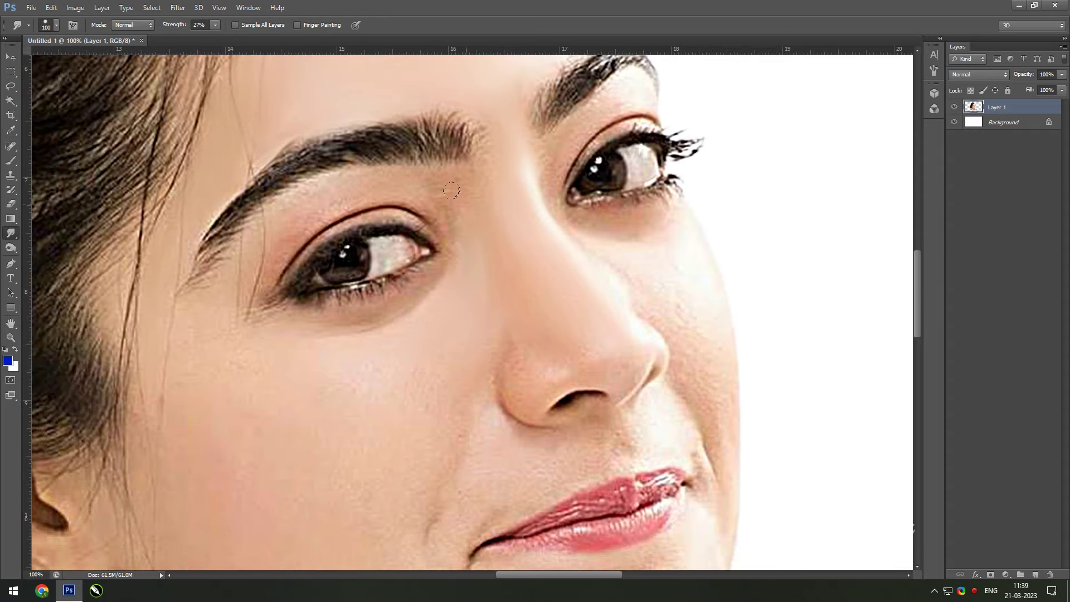
pyautogui.press('[')
pyautogui.press('[')
pyautogui.press('[')
pyautogui.press('[')
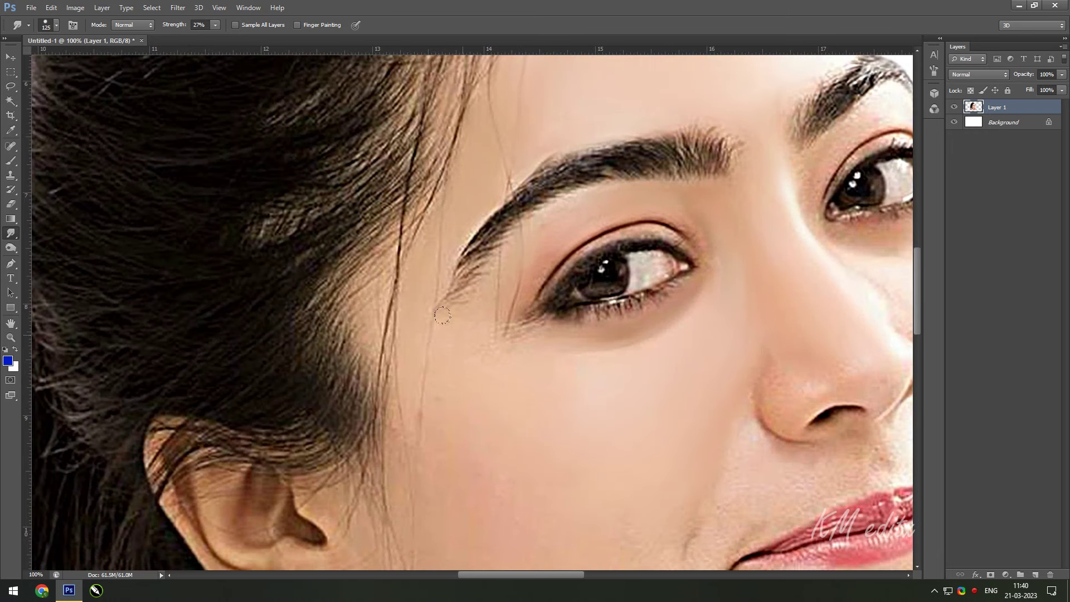
# Step: Smudge the under-eye area and cheek into soft tones
pyautogui.press('[')
pyautogui.press('[')
pyautogui.press('[')
pyautogui.press(']')
pyautogui.press(']')
pyautogui.press(']')
pyautogui.press(']')
pyautogui.scroll(-3, 449, 328)
pyautogui.scroll(-1, 426, 297)
pyautogui.scroll(-3, 437, 318)
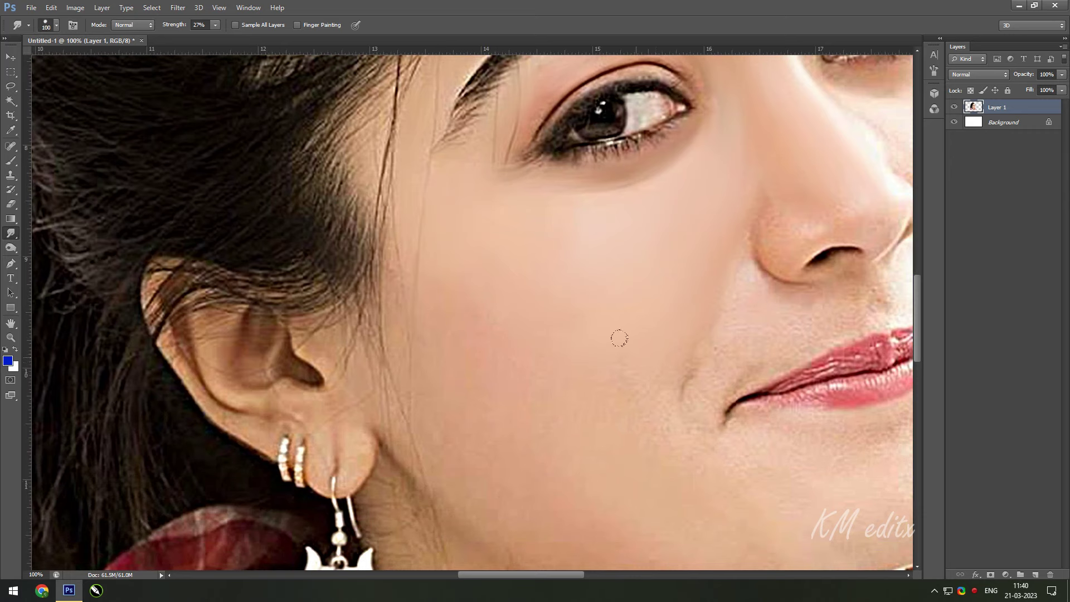
pyautogui.moveTo(619, 339); pyautogui.dragTo(496, 326)
pyautogui.press('[')
pyautogui.press('[')
pyautogui.press('[')
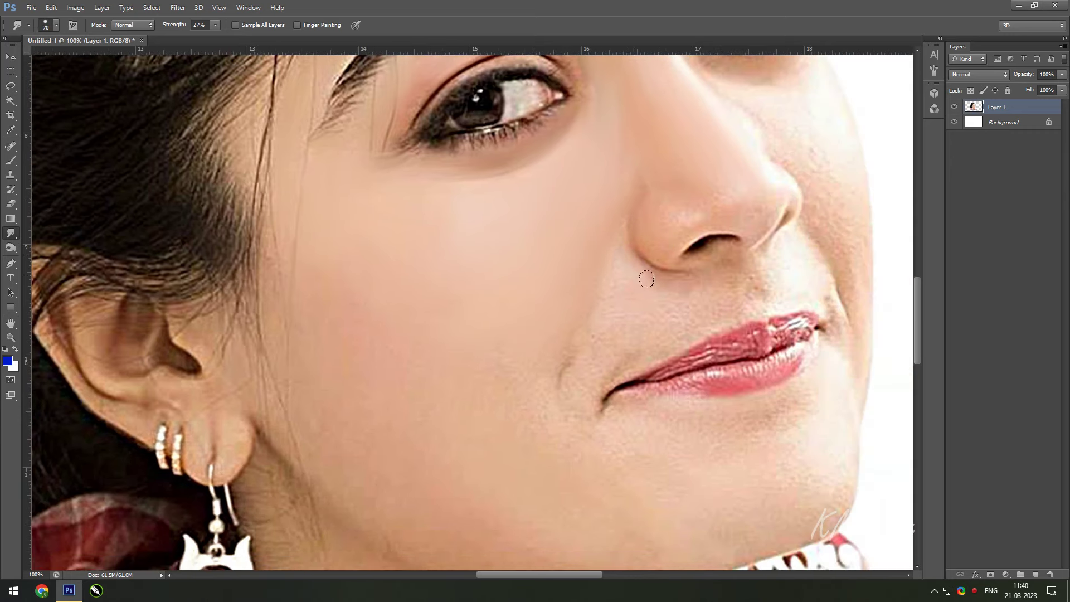
pyautogui.press(']')
pyautogui.press(']')
# Step: Blend the skin around the lips and chin with finer smudge strokes
pyautogui.scroll(-1, 561, 355)
pyautogui.press('[')
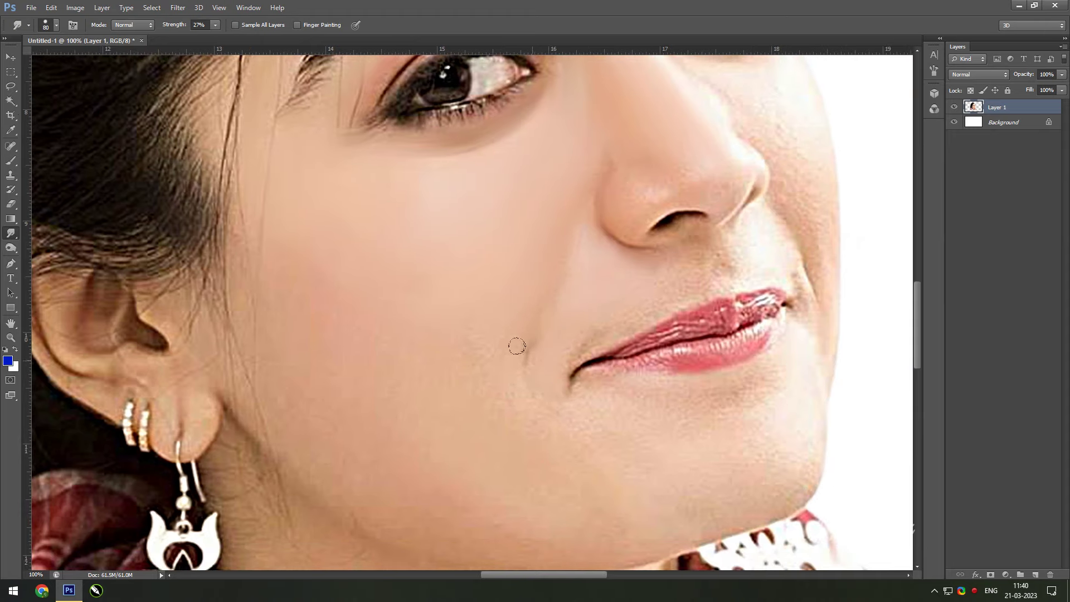
pyautogui.press(']')
pyautogui.press('[')
pyautogui.scroll(-3, 279, 228)
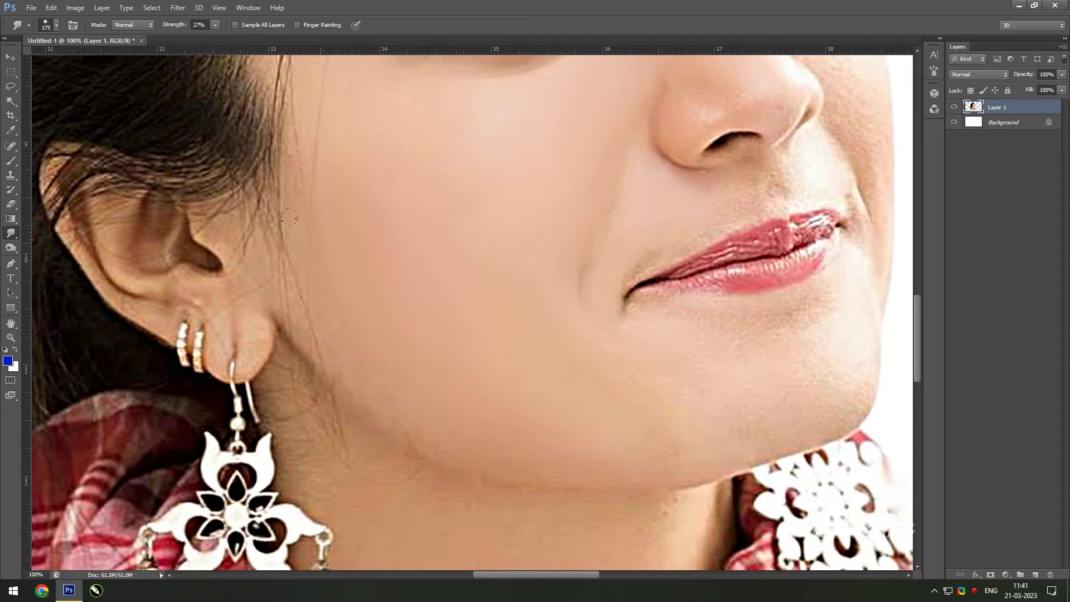
pyautogui.press(']')
pyautogui.hscroll(5, 326, 350)
pyautogui.scroll(1, 327, 350)
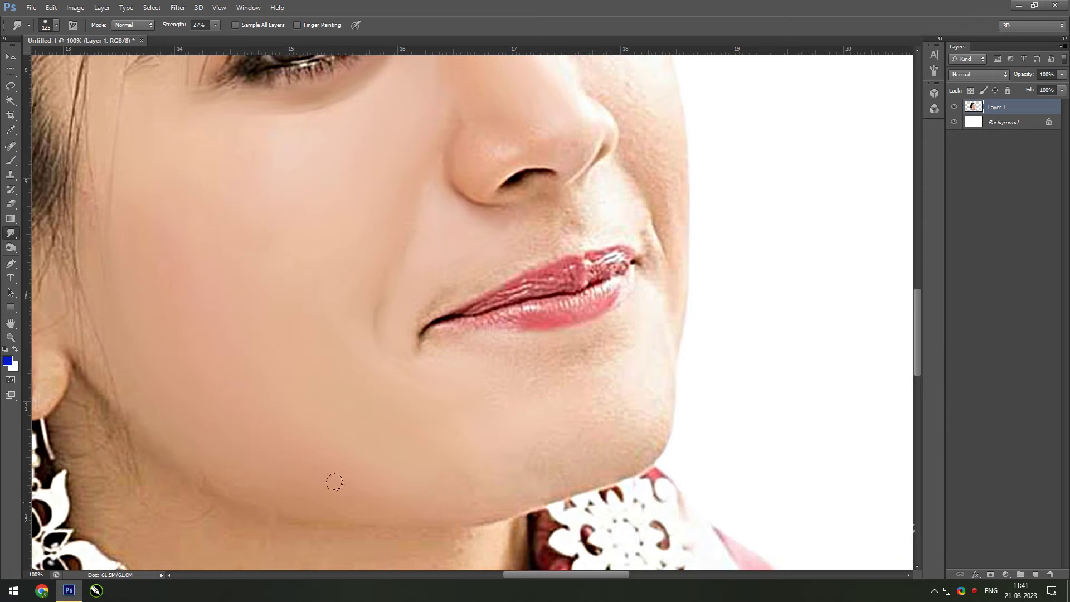
pyautogui.hscroll(-4, 334, 481)
pyautogui.hscroll(-2, 385, 410)
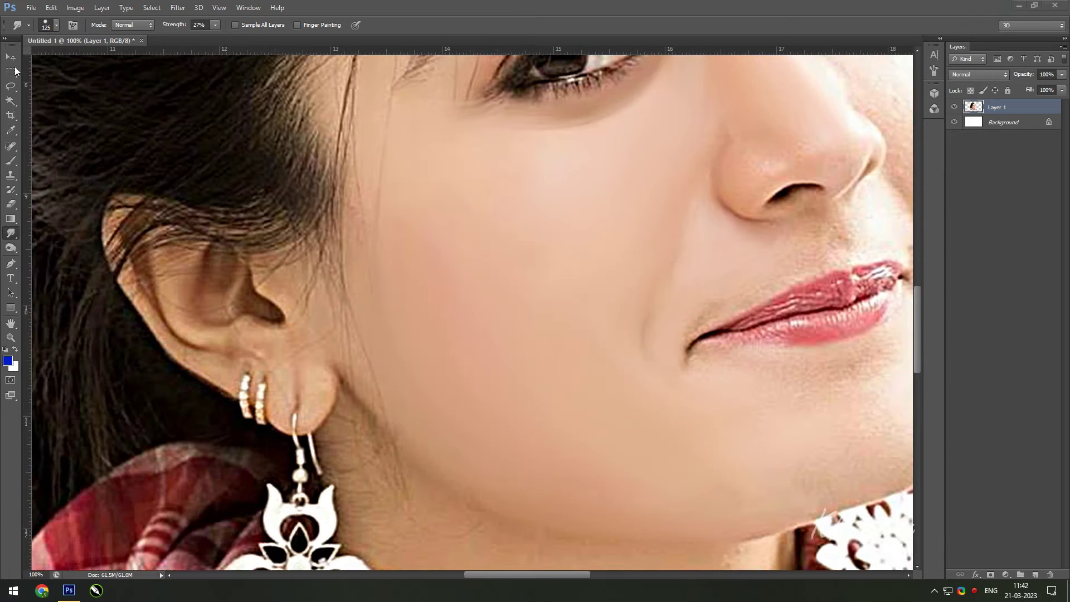
# Step: Return to the Smudge tool and soften the end of the eyebrow
pyautogui.press('v')
pyautogui.click(15, 234)
pyautogui.hscroll(3, 445, 370)
pyautogui.hscroll(3, 485, 384)
pyautogui.scroll(4, 528, 399)
pyautogui.scroll(3, 441, 332)
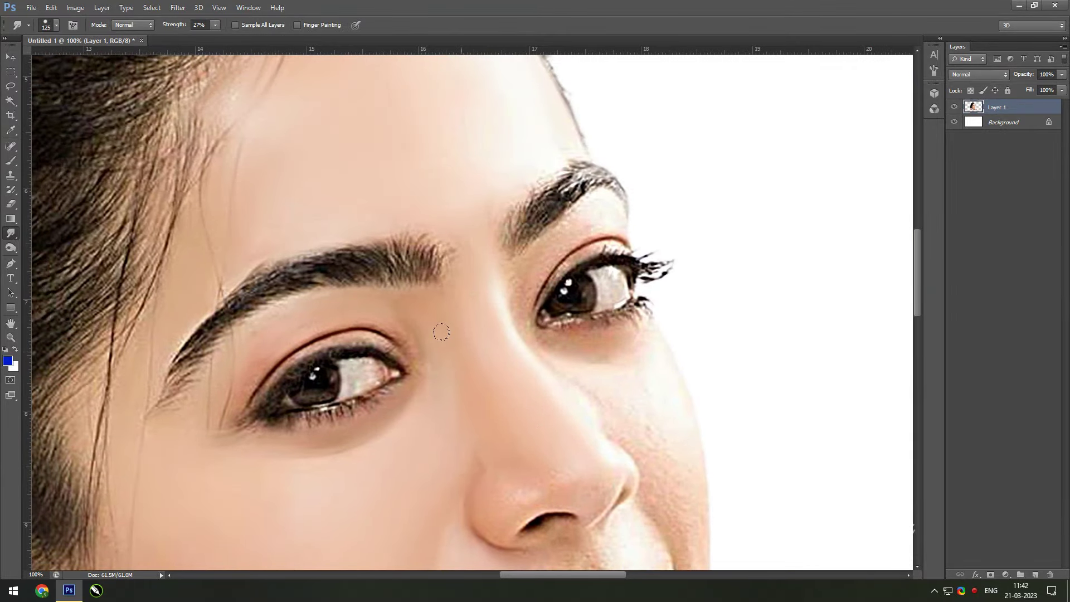
pyautogui.press('[')
pyautogui.press('[')
pyautogui.press('[')
pyautogui.press('[')
pyautogui.press(']')
pyautogui.moveTo(326, 334); pyautogui.dragTo(232, 351)
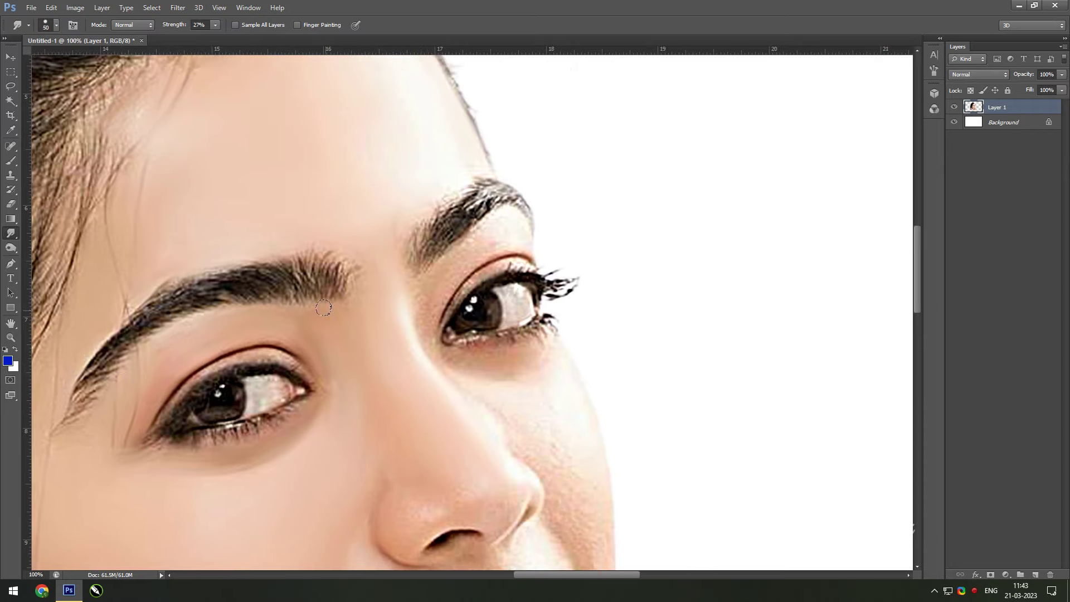
pyautogui.moveTo(351, 287); pyautogui.dragTo(353, 274)
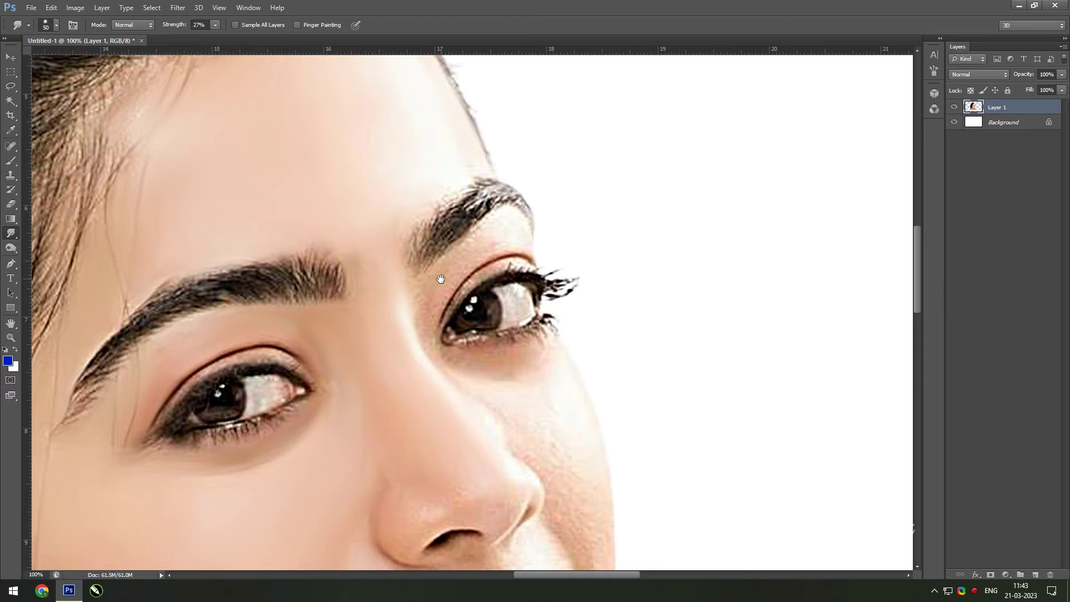
# Step: Smear the skin along the top of the nostril with a smaller brush
pyautogui.hscroll(3, 288, 257)
pyautogui.press(']')
pyautogui.press(']')
pyautogui.press(']')
pyautogui.scroll(-3, 286, 354)
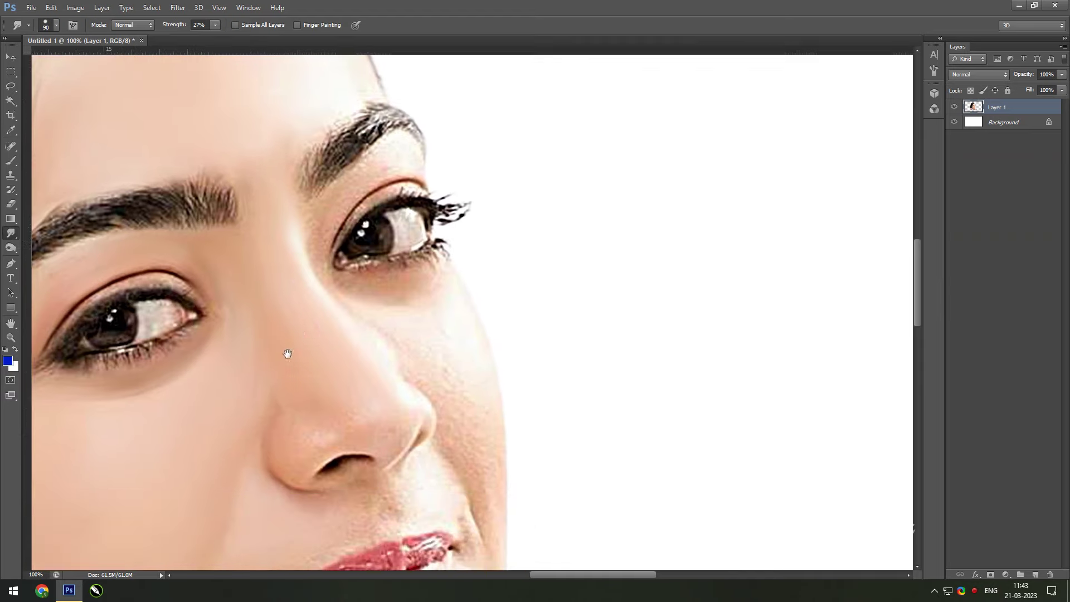
pyautogui.scroll(-3, 351, 415)
pyautogui.hscroll(1, 351, 415)
pyautogui.press('[')
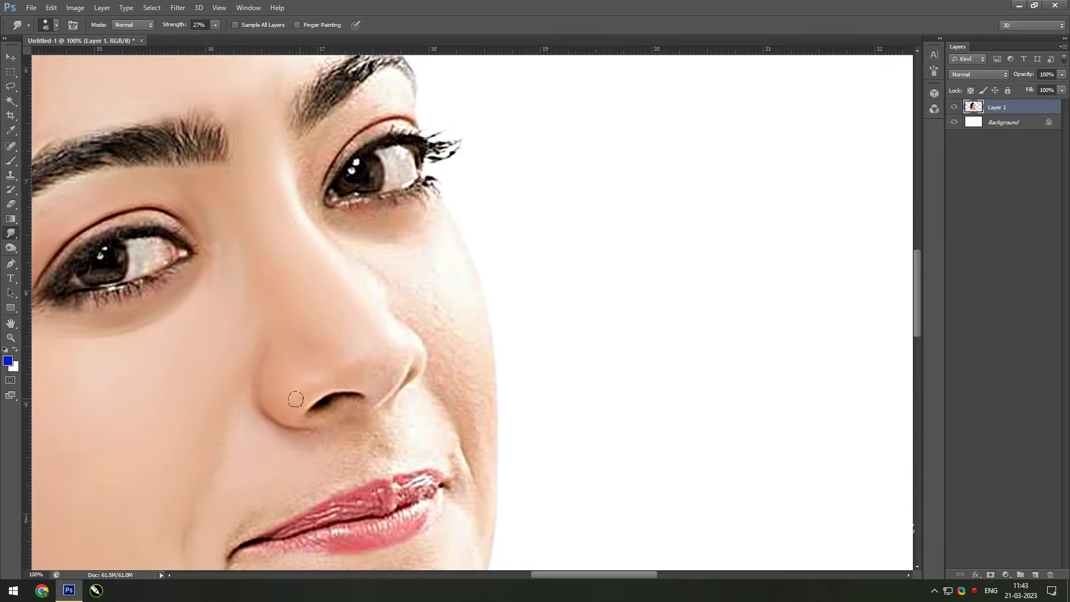
pyautogui.moveTo(296, 399); pyautogui.dragTo(351, 383)
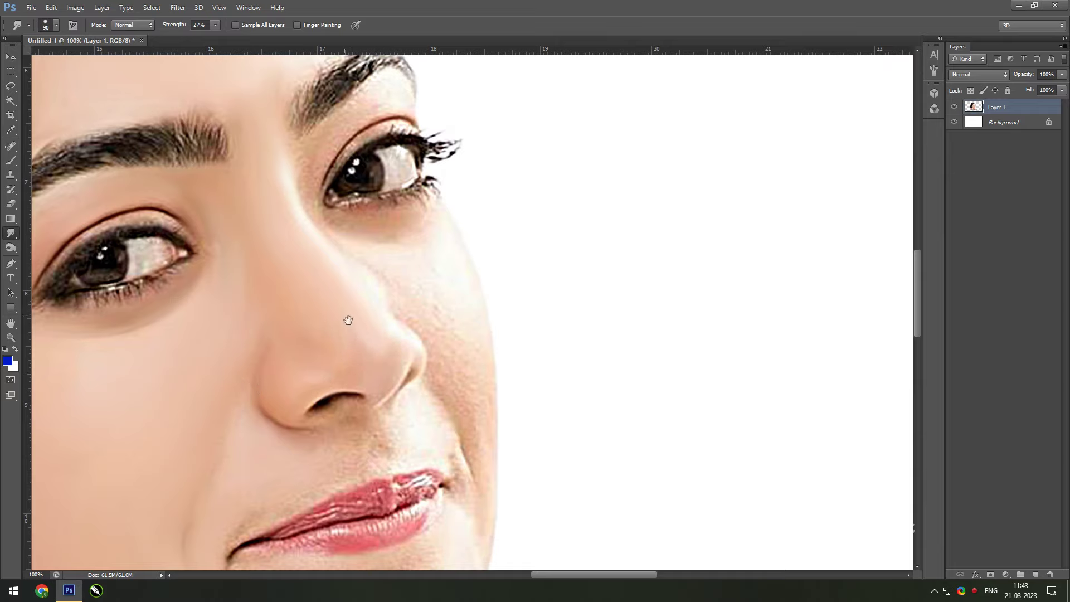
pyautogui.scroll(-2, 345, 329)
pyautogui.hscroll(1, 346, 329)
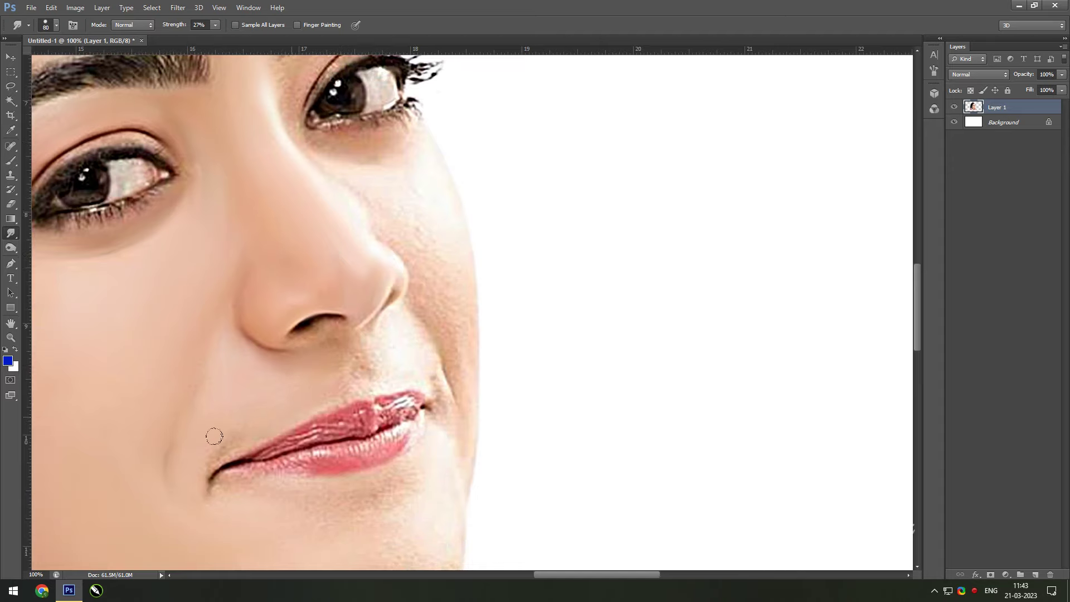
pyautogui.press('[')
pyautogui.press(']')
pyautogui.press(']')
pyautogui.press(']')
# Step: Smooth the crease beside the upper lip and the shadow below the nose wing
pyautogui.moveTo(199, 327); pyautogui.dragTo(358, 424)
pyautogui.press('[')
pyautogui.press('[')
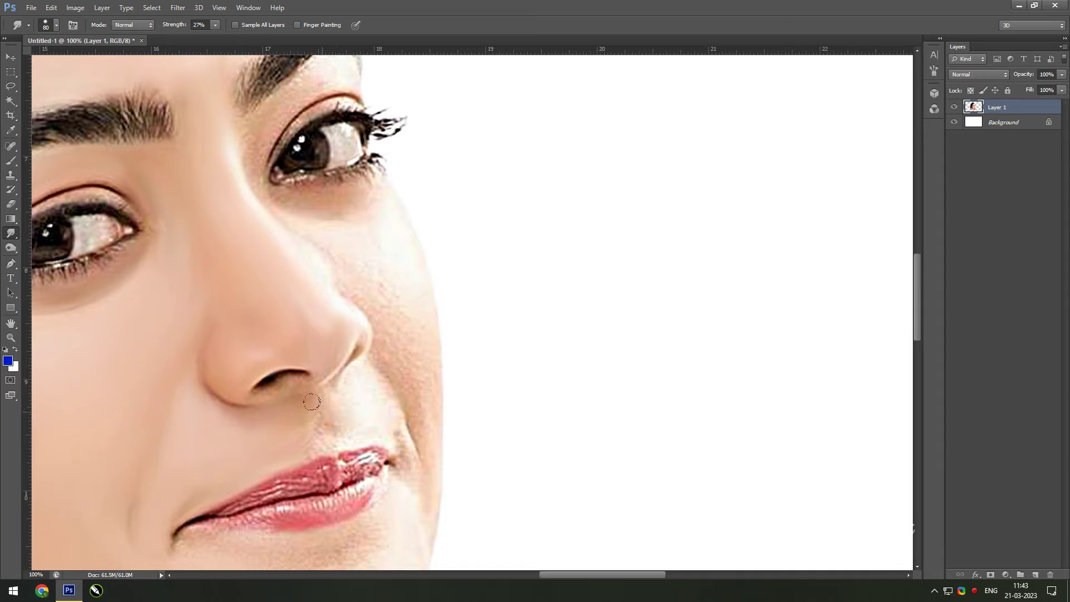
pyautogui.press('[')
pyautogui.press('[')
pyautogui.press(']')
pyautogui.press(']')
pyautogui.moveTo(341, 394); pyautogui.dragTo(351, 425)
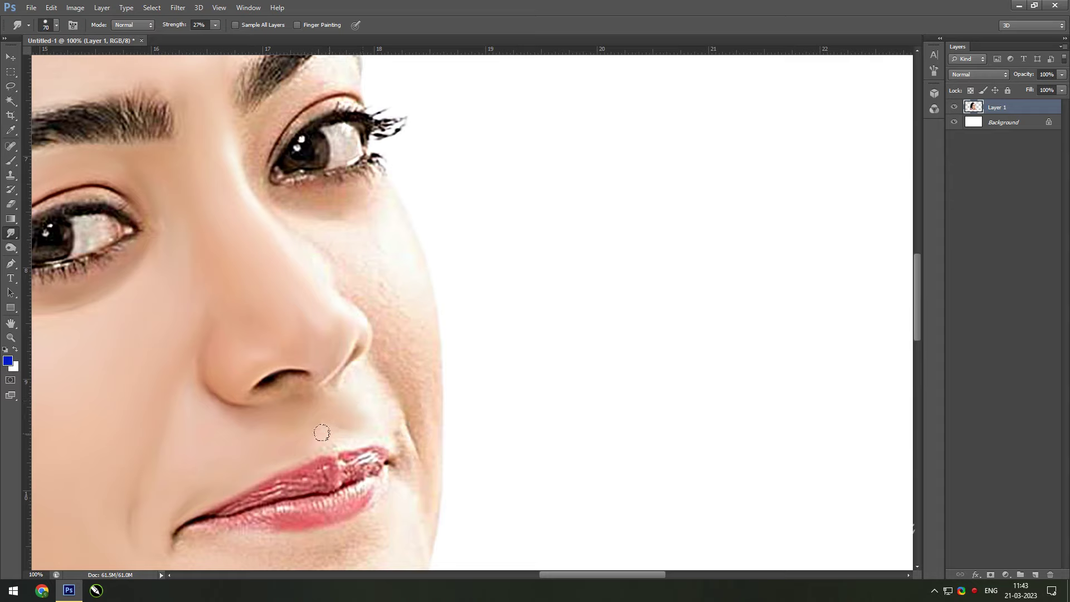
pyautogui.press('[')
pyautogui.press('[')
pyautogui.moveTo(334, 377); pyautogui.dragTo(337, 383)
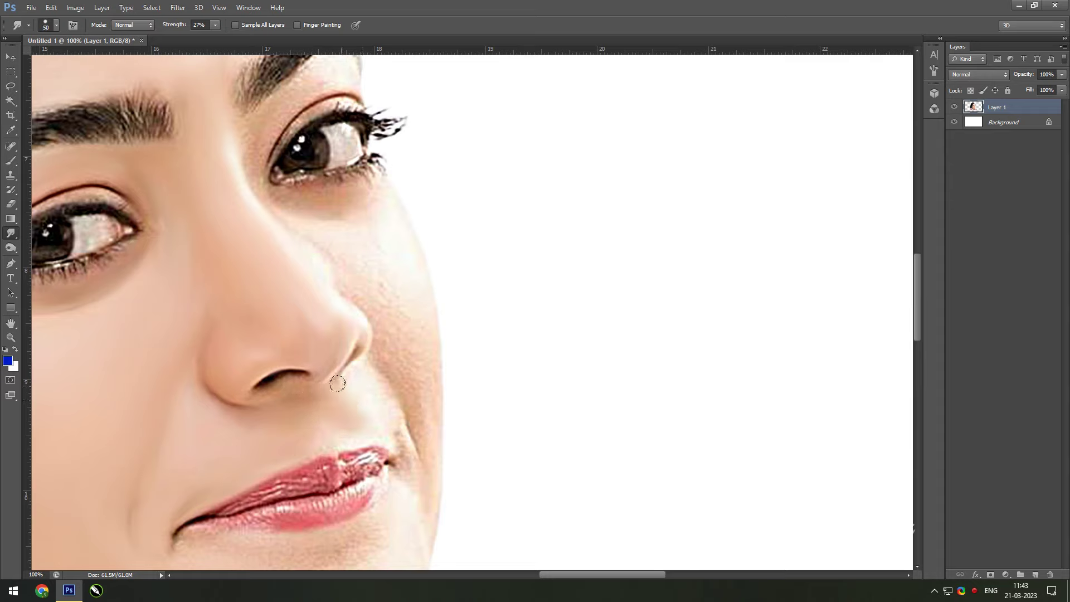
pyautogui.press(']')
pyautogui.press(']')
pyautogui.press(']')
# Step: Soften the shadow below the lower lip with the smudge brush
pyautogui.scroll(-3, 377, 420)
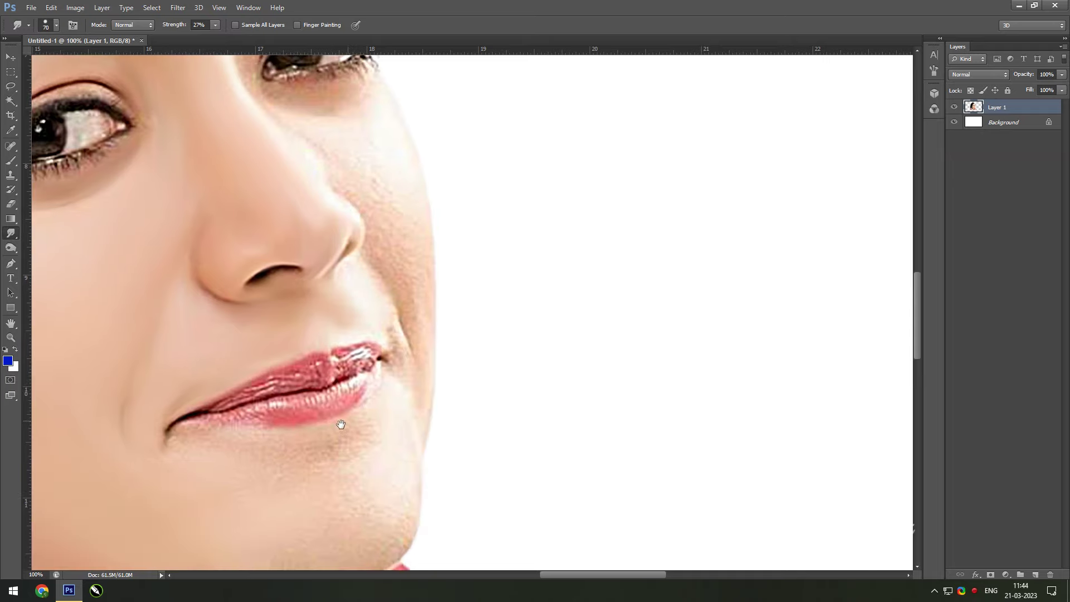
pyautogui.scroll(-3, 338, 425)
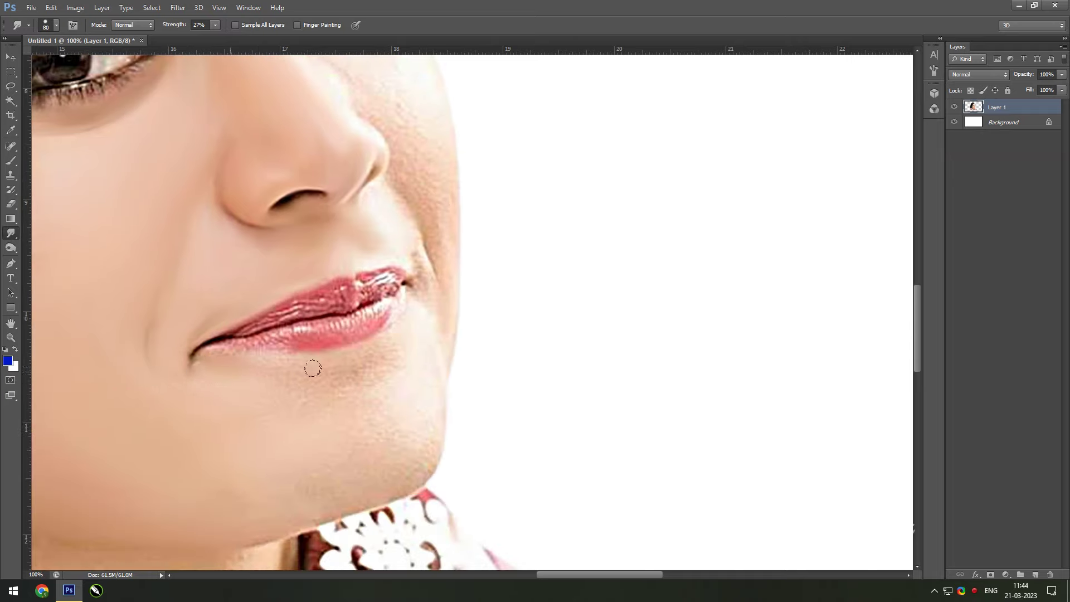
pyautogui.press(']')
pyautogui.press(']')
pyautogui.moveTo(301, 363); pyautogui.dragTo(355, 354)
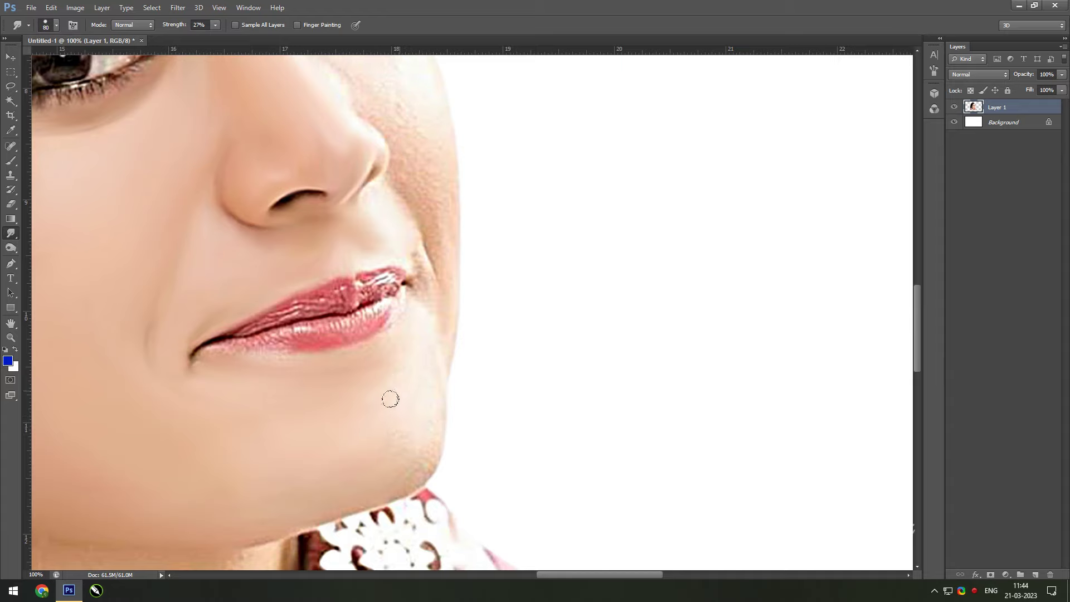
pyautogui.press('[')
pyautogui.press('[')
pyautogui.press('[')
pyautogui.press('[')
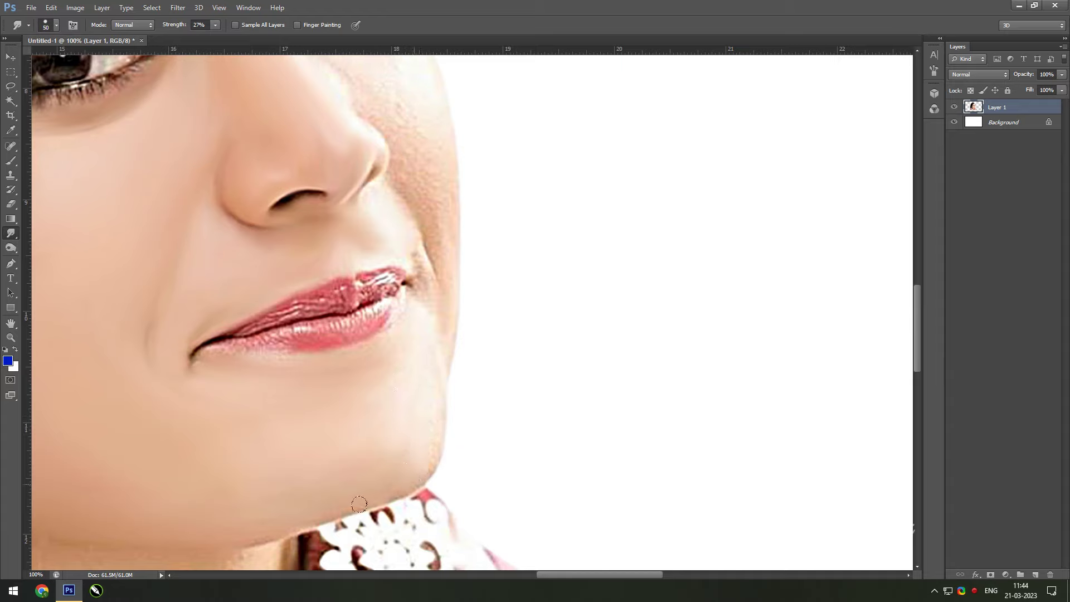
pyautogui.press(']')
pyautogui.press('[')
pyautogui.press('[')
pyautogui.press('[')
pyautogui.press('[')
# Step: Zoom in close on the nose and shrink the smudge brush for fine work
pyautogui.moveTo(428, 66); pyautogui.dragTo(451, 372)
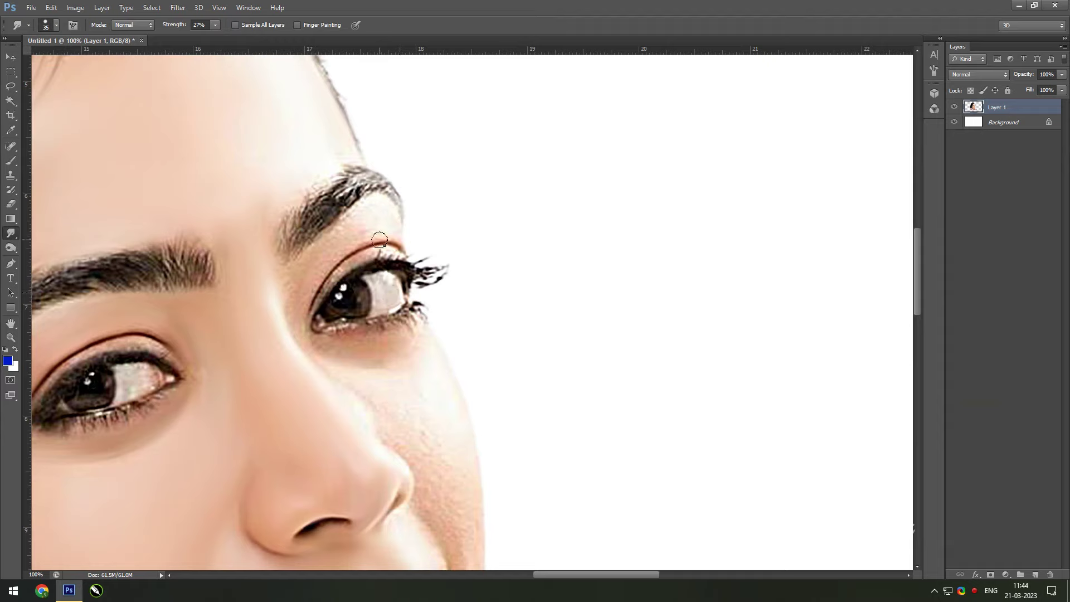
pyautogui.press(']')
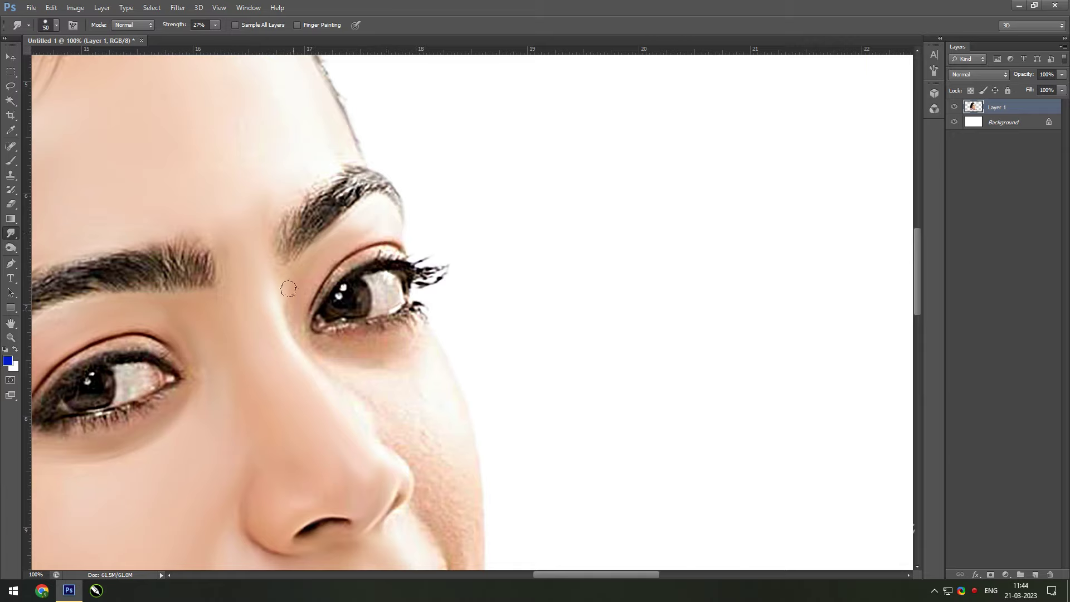
pyautogui.press(']')
pyautogui.press(']')
pyautogui.press(']')
pyautogui.press(']')
pyautogui.scroll(-3, 415, 365)
pyautogui.press('[')
pyautogui.press('[')
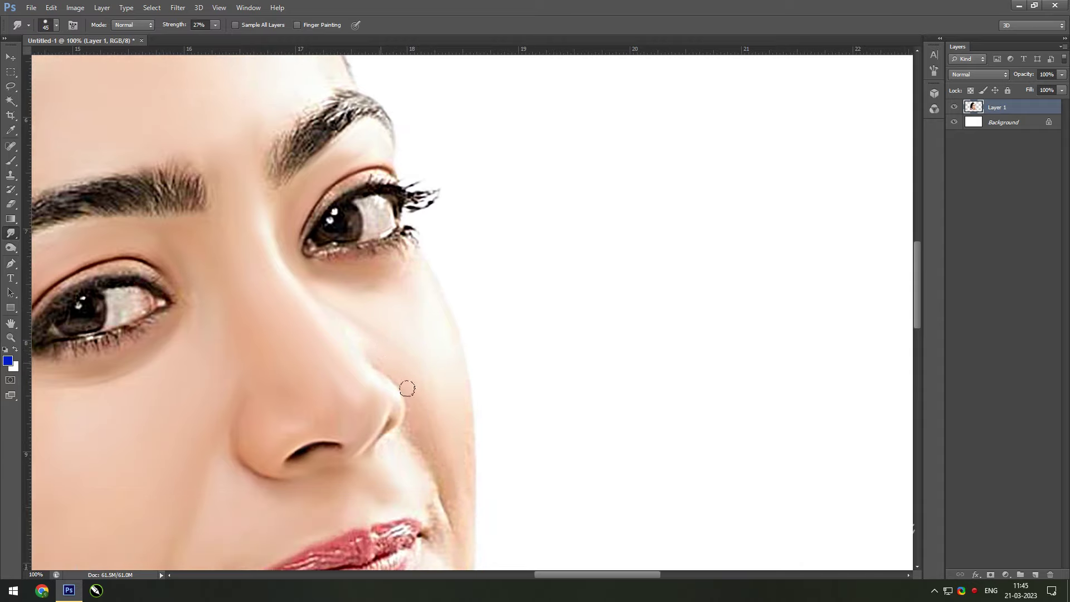
pyautogui.press('[')
pyautogui.press('[')
pyautogui.press('[')
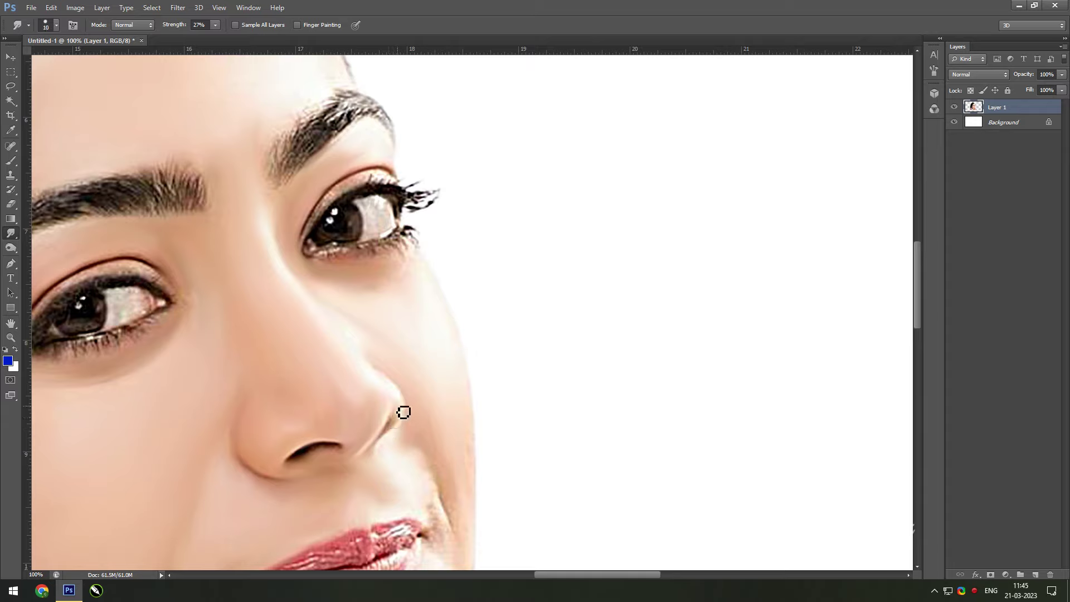
pyautogui.press('[')
pyautogui.press('[')
pyautogui.keyDown('ctrl'); pyautogui.click(396, 423); pyautogui.keyUp('ctrl')
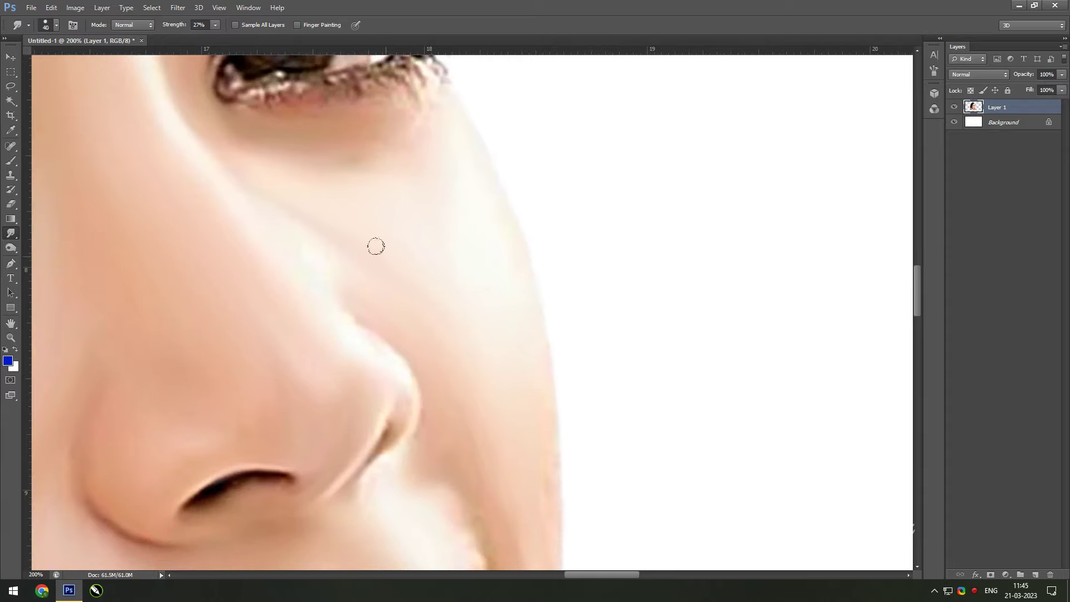
pyautogui.press(']')
pyautogui.press(']')
pyautogui.press(']')
pyautogui.press('[')
pyautogui.press('[')
pyautogui.press('[')
# Step: Soften the skin along the nose edge and smooth the stubble at the mouth corner
pyautogui.scroll(-2, 487, 365)
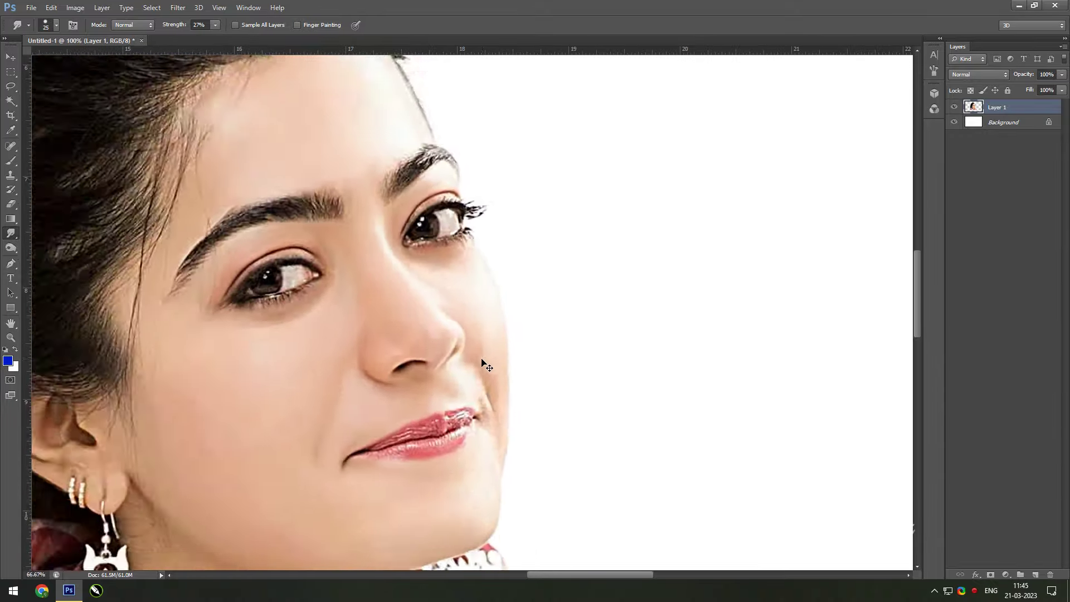
pyautogui.scroll(-2, 557, 346)
pyautogui.scroll(2, 627, 322)
pyautogui.scroll(2, 446, 357)
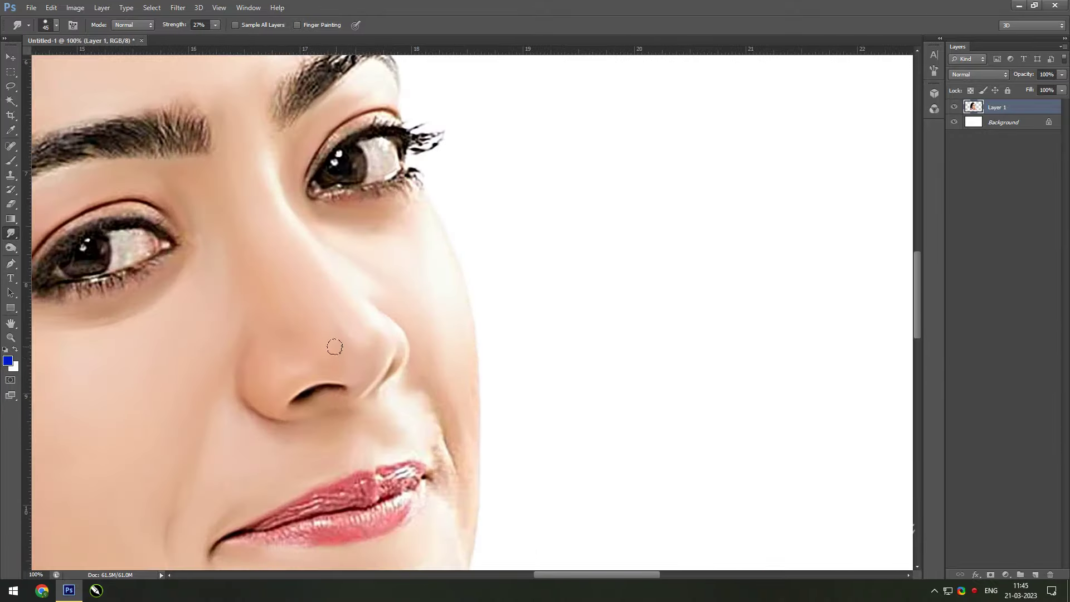
pyautogui.moveTo(395, 385); pyautogui.dragTo(408, 379)
pyautogui.press('[')
pyautogui.press('[')
pyautogui.press('[')
pyautogui.moveTo(426, 437); pyautogui.dragTo(440, 468)
pyautogui.press(']')
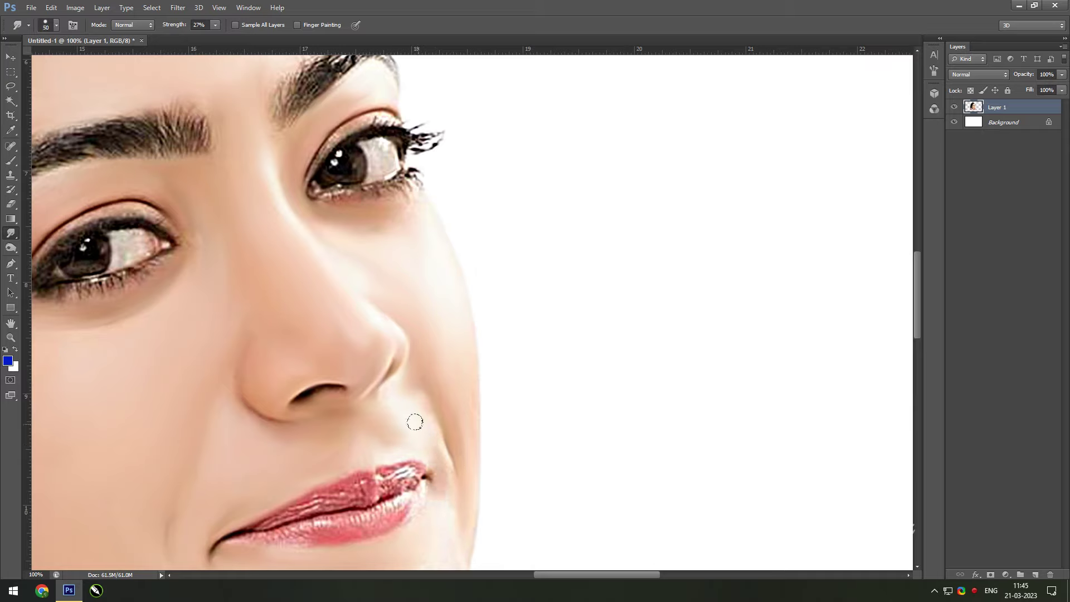
pyautogui.press(']')
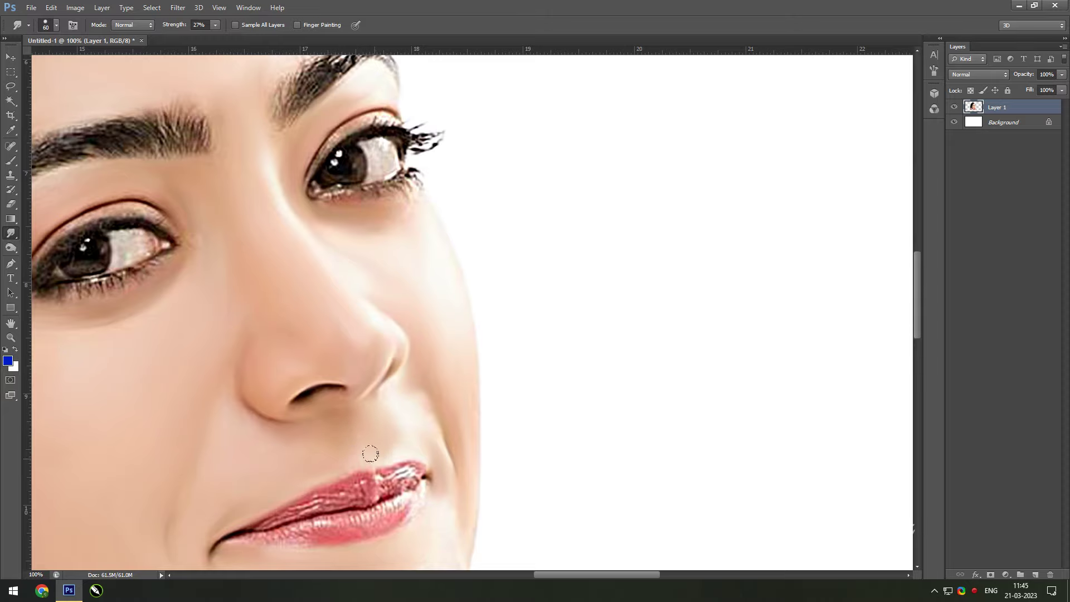
pyautogui.scroll(-3, 397, 425)
pyautogui.scroll(1, 501, 390)
pyautogui.scroll(1, 514, 396)
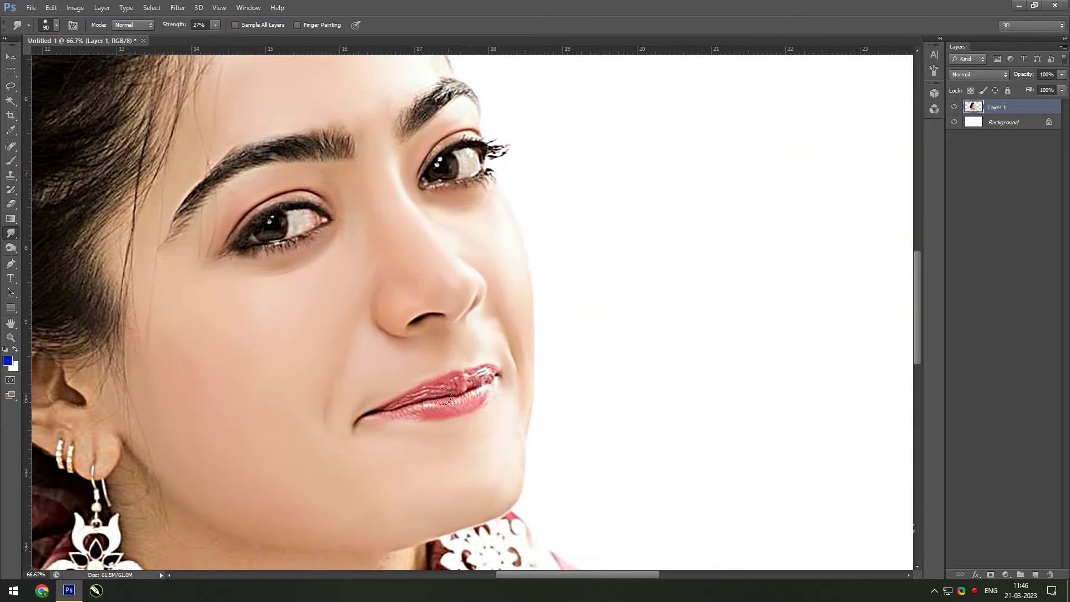
# Step: Bring the ear into view and smudge the small gold ear stud into the skin
pyautogui.scroll(1, 405, 241)
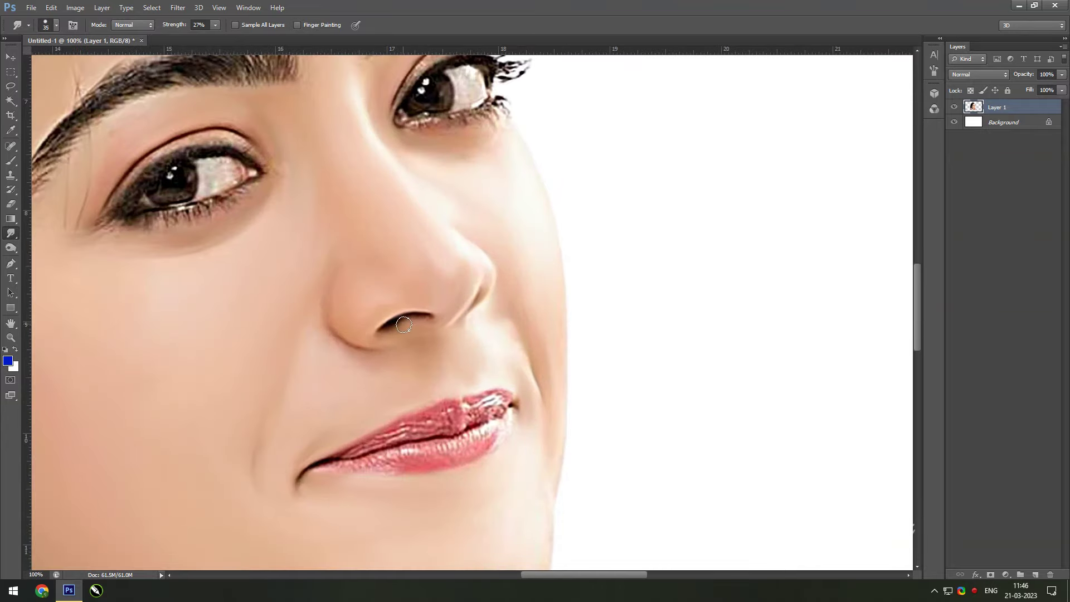
pyautogui.scroll(-1, 342, 310)
pyautogui.scroll(-2, 564, 370)
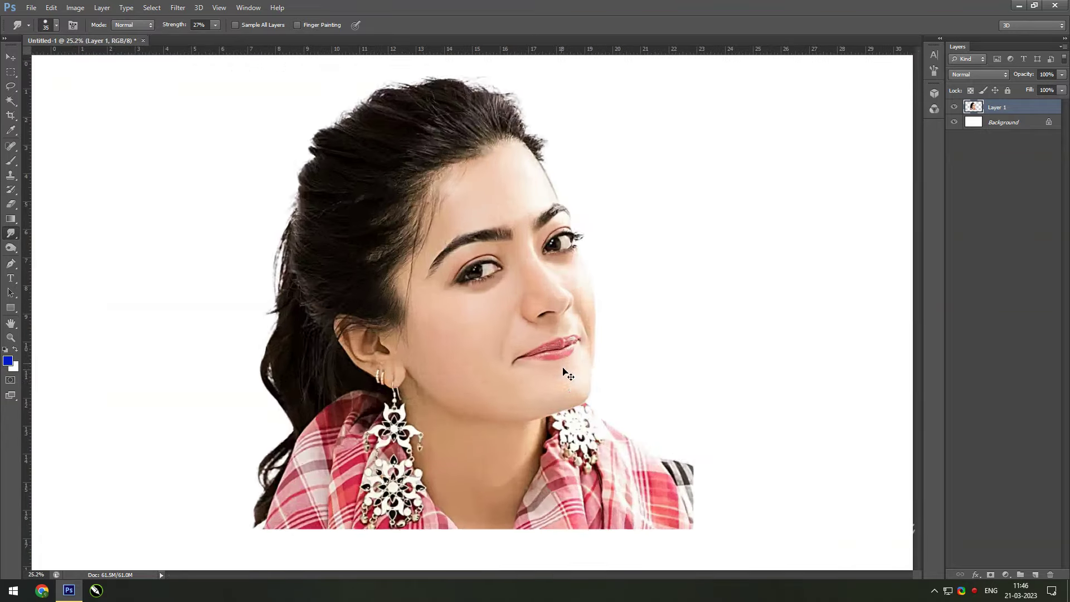
pyautogui.scroll(2, 530, 246)
pyautogui.scroll(1, 610, 220)
pyautogui.moveTo(610, 220); pyautogui.dragTo(672, 176)
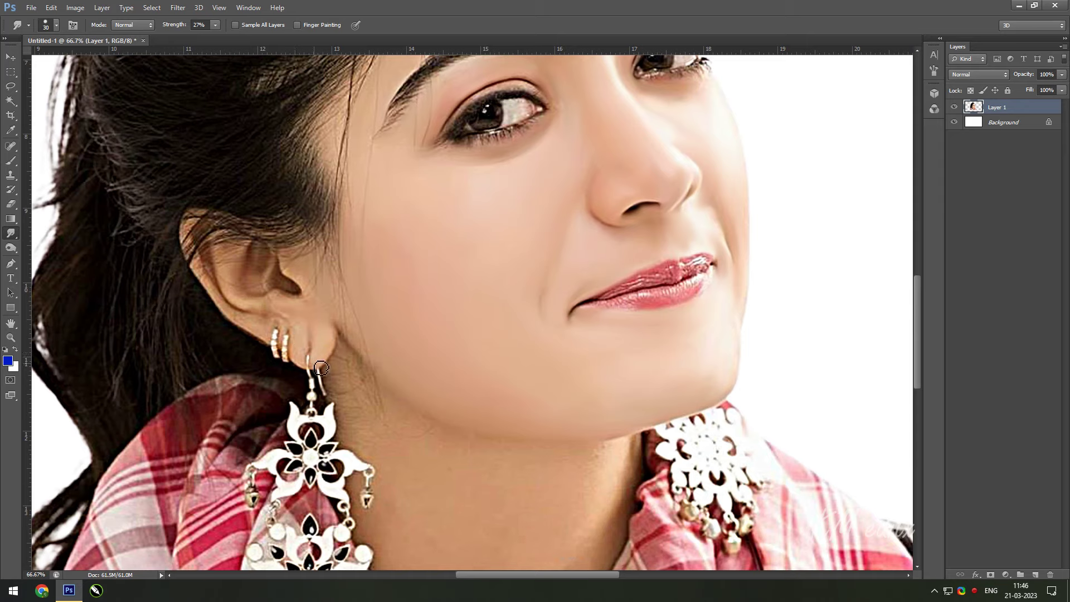
pyautogui.moveTo(305, 357); pyautogui.dragTo(298, 339)
pyautogui.press('[')
pyautogui.press(']')
# Step: Blend the ear's skin tones, the hair onto its top, and the ear hollow's shadow
pyautogui.moveTo(227, 288); pyautogui.dragTo(214, 288)
pyautogui.press('[')
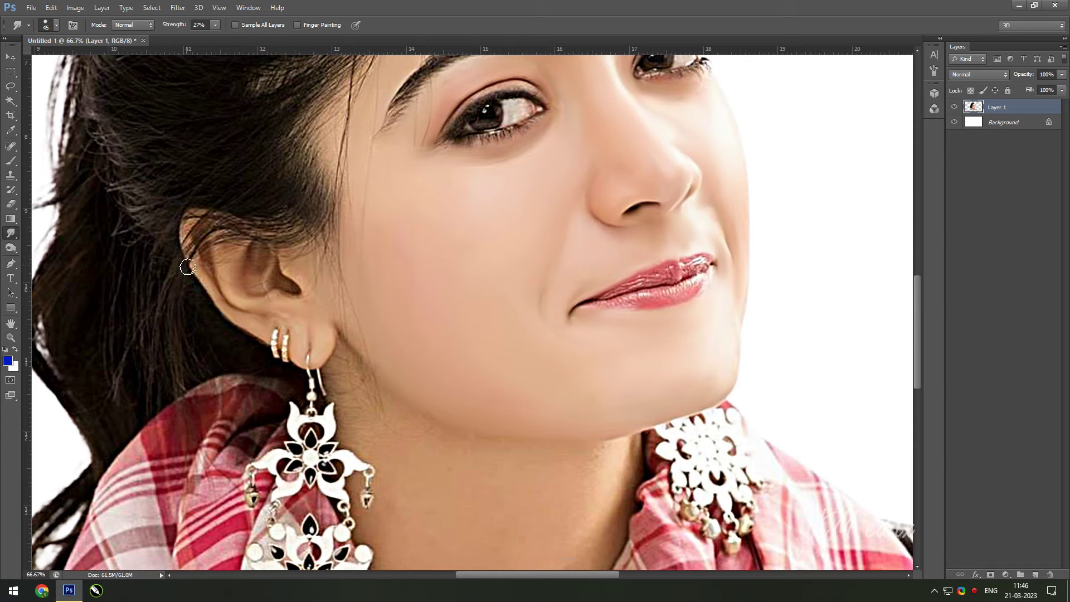
pyautogui.moveTo(208, 249)
pyautogui.mouseDown()
pyautogui.moveTo(197, 234)
pyautogui.moveTo(221, 230)
pyautogui.mouseUp()
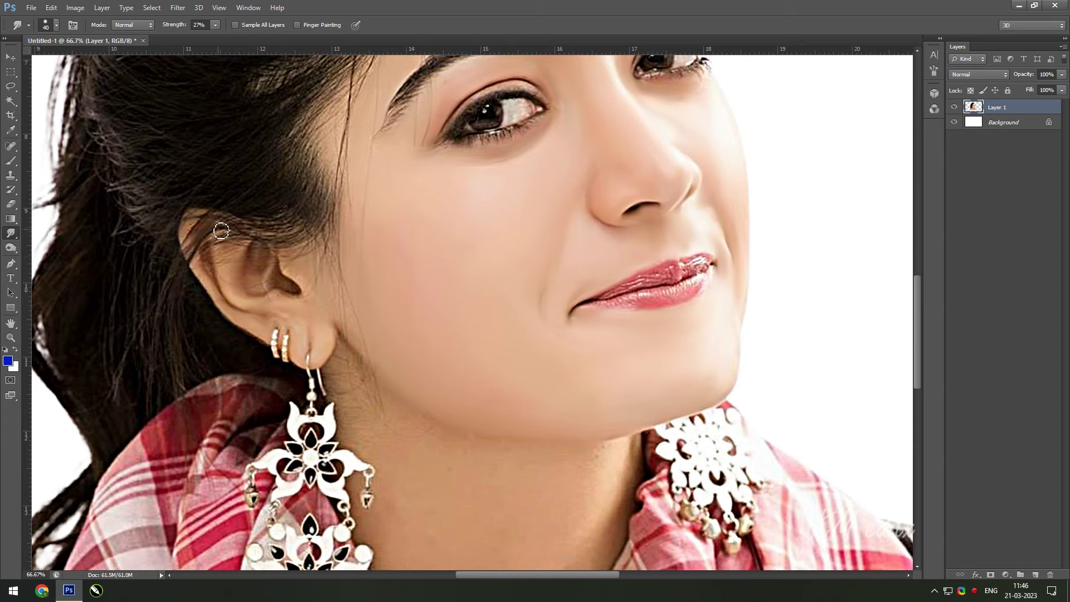
pyautogui.press('[')
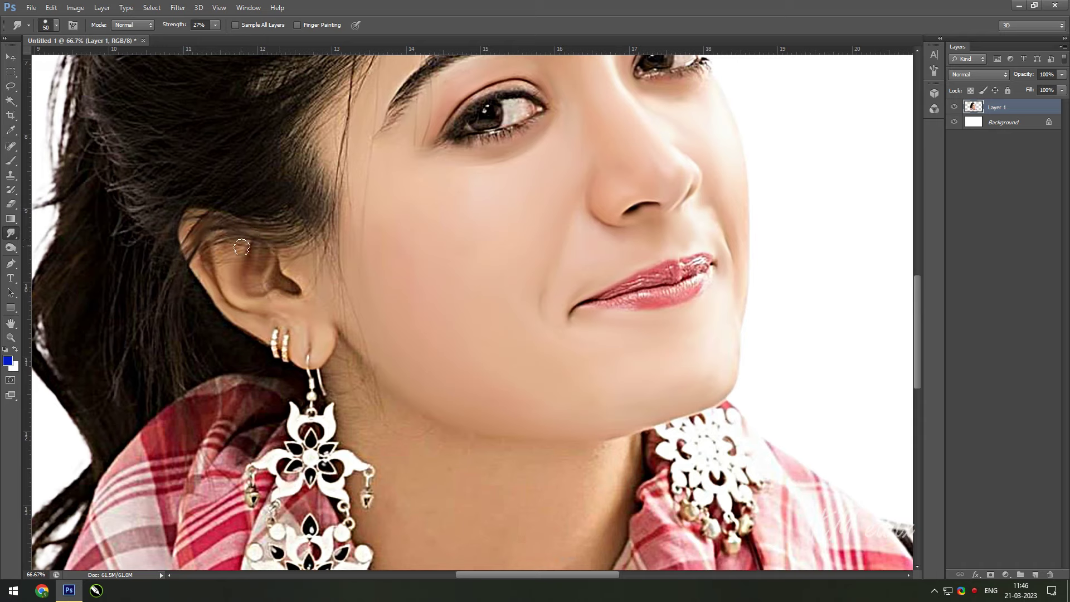
pyautogui.moveTo(242, 241)
pyautogui.mouseDown()
pyautogui.moveTo(261, 247)
pyautogui.moveTo(271, 296)
pyautogui.moveTo(283, 298)
pyautogui.mouseUp()
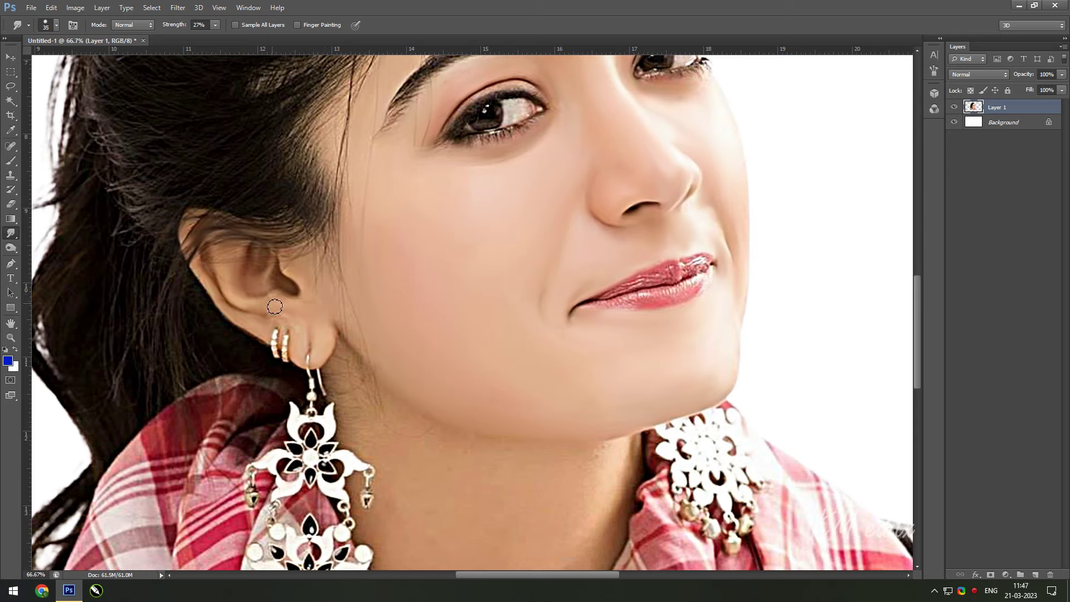
pyautogui.press(']')
pyautogui.moveTo(282, 291); pyautogui.dragTo(245, 278)
# Step: Zoom in on the neck and smooth the shadow notch at the jaw edge with the smudge brush
pyautogui.hotkey('ctrl', '+')
pyautogui.moveTo(570, 205); pyautogui.dragTo(562, 177)
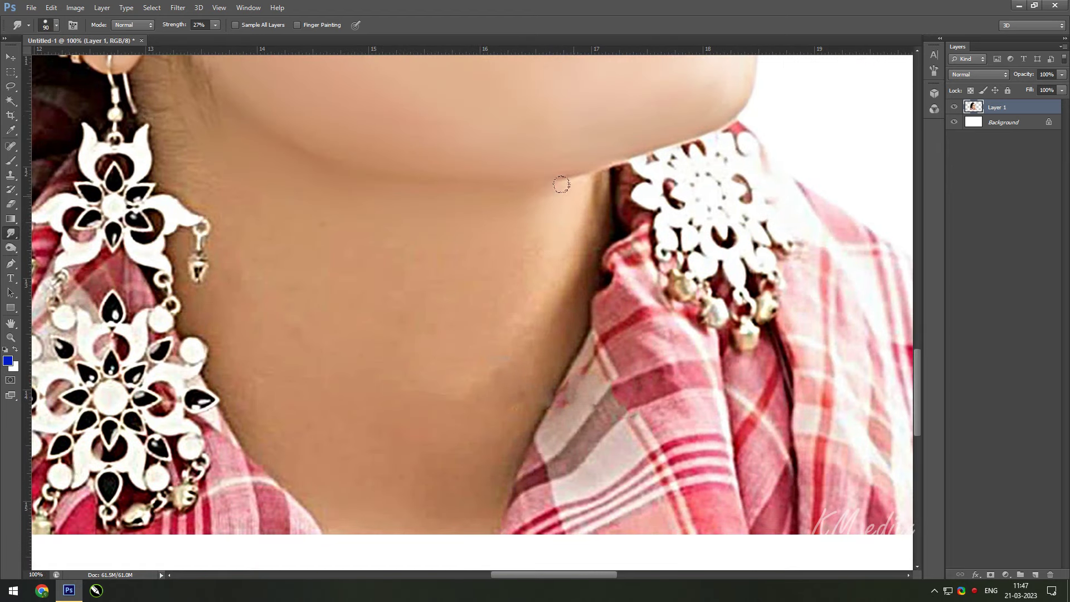
pyautogui.press(']')
pyautogui.press(']')
pyautogui.press(']')
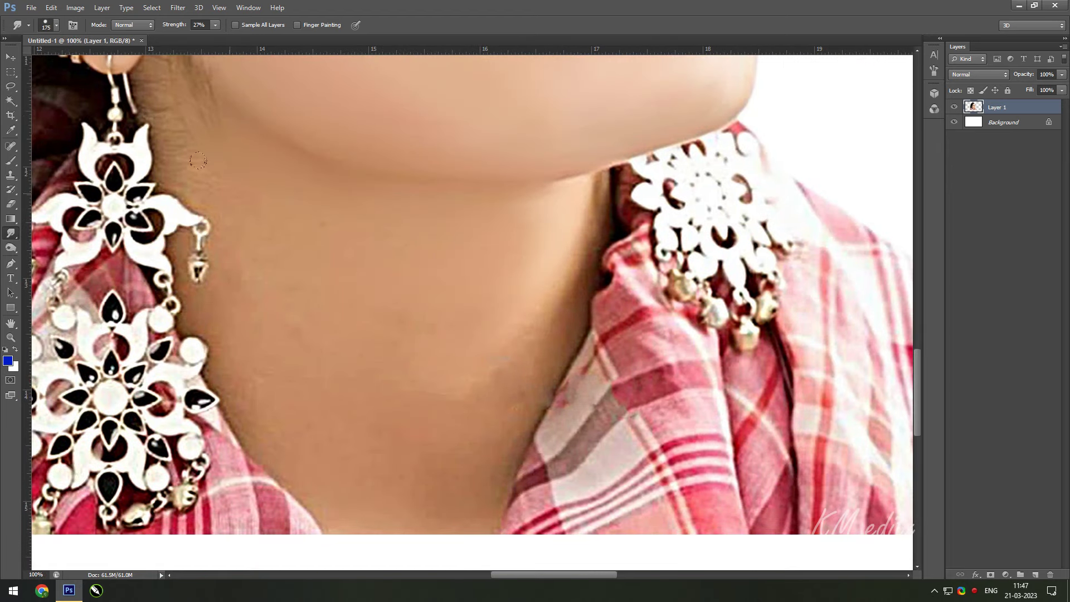
pyautogui.press('[')
pyautogui.press('[')
pyautogui.scroll(5, 193, 156)
pyautogui.hscroll(-5, 193, 155)
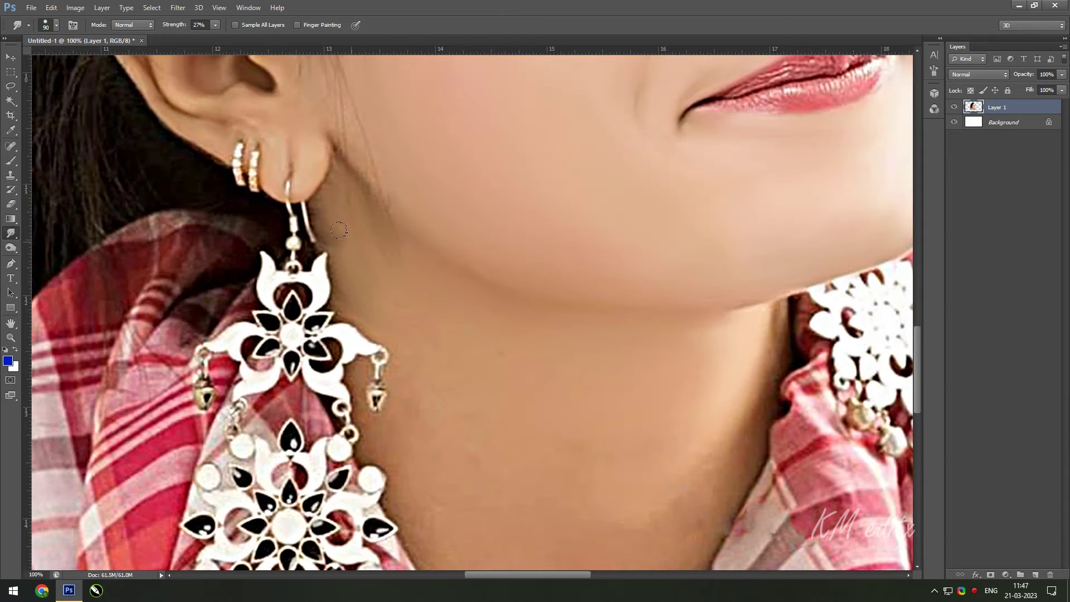
pyautogui.press(']')
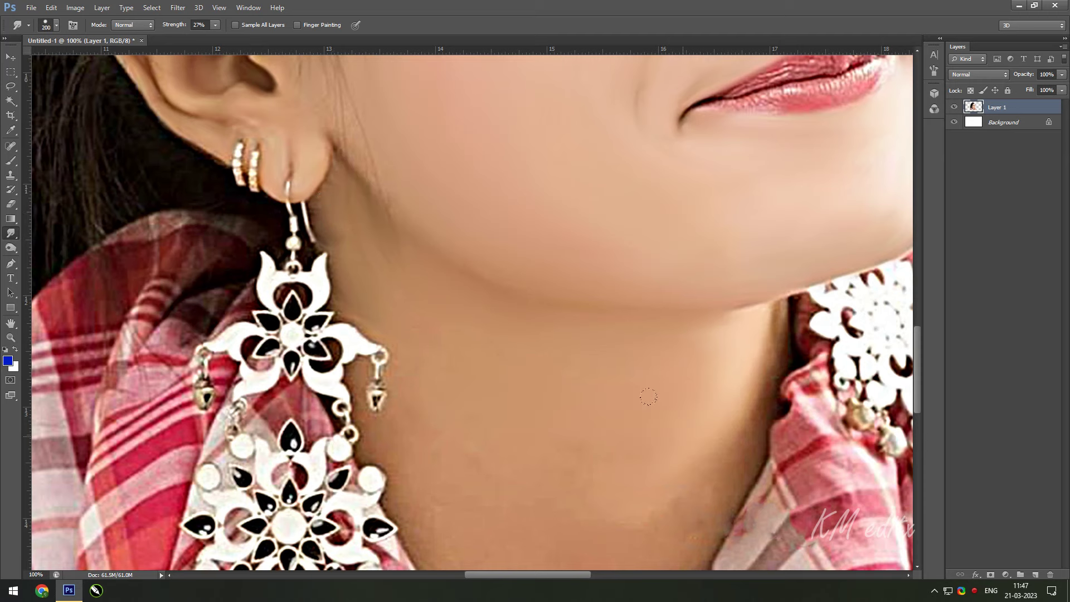
pyautogui.press('[')
pyautogui.scroll(-5, 381, 286)
pyautogui.hscroll(1, 381, 286)
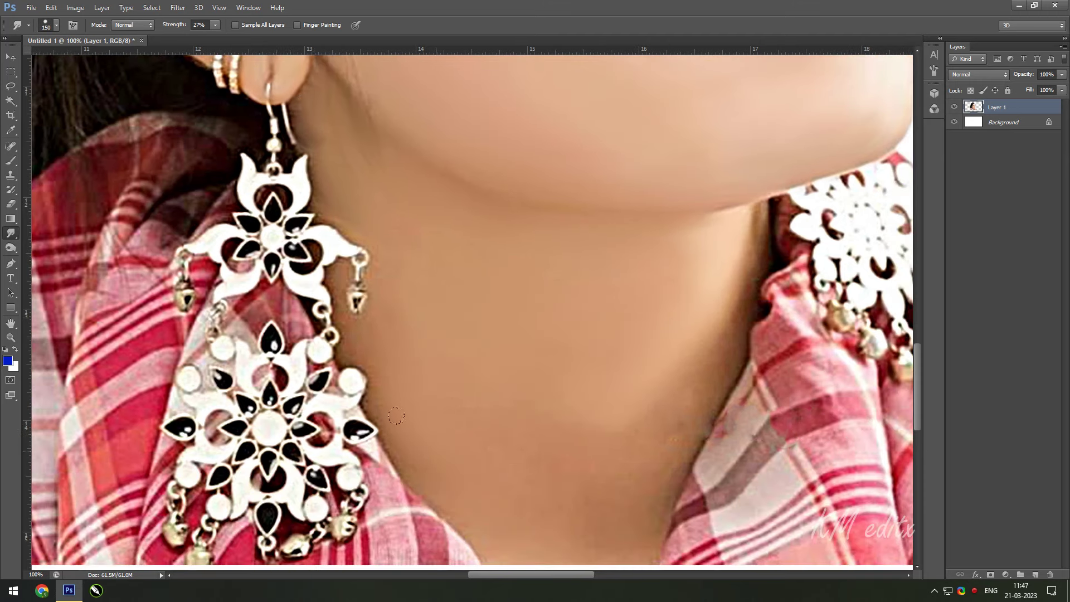
# Step: Smear the neck's lower edge downward into the white area below the photo
pyautogui.press(']')
pyautogui.press(']')
pyautogui.scroll(-5, 449, 365)
pyautogui.hscroll(2, 449, 365)
pyautogui.scroll(-2, 443, 273)
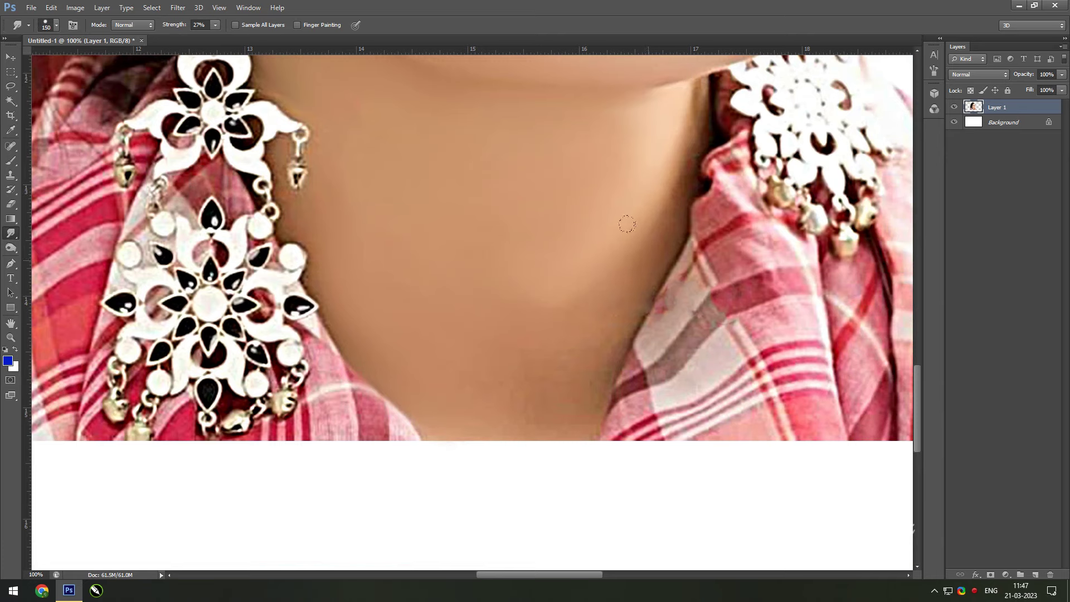
pyautogui.press(']')
pyautogui.press(']')
pyautogui.moveTo(434, 390); pyautogui.dragTo(446, 451)
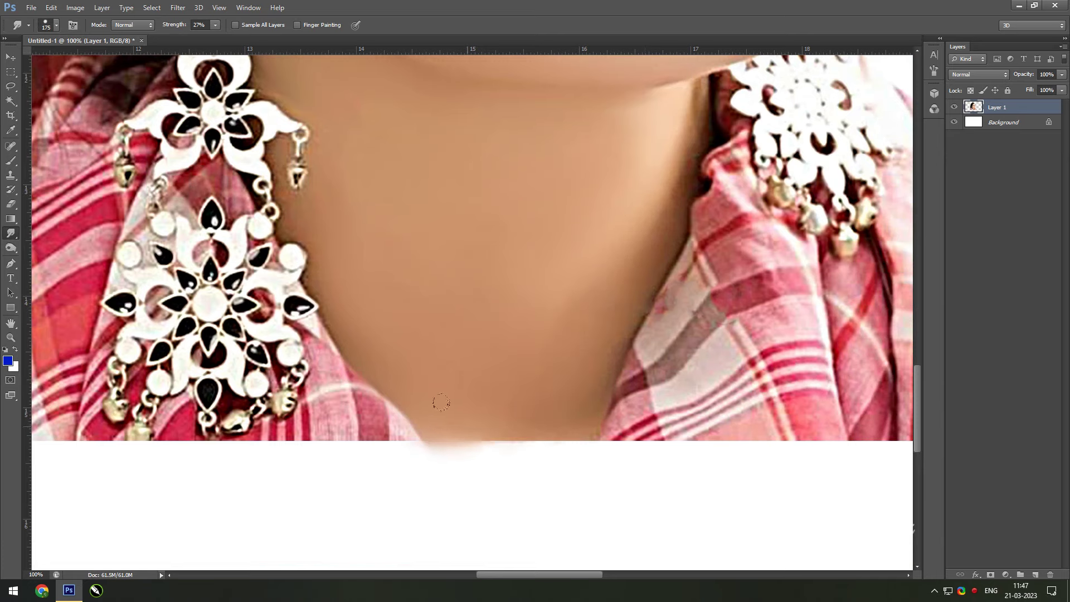
pyautogui.moveTo(491, 423); pyautogui.dragTo(535, 463)
pyautogui.moveTo(557, 424); pyautogui.dragTo(557, 468)
pyautogui.scroll(5, 626, 339)
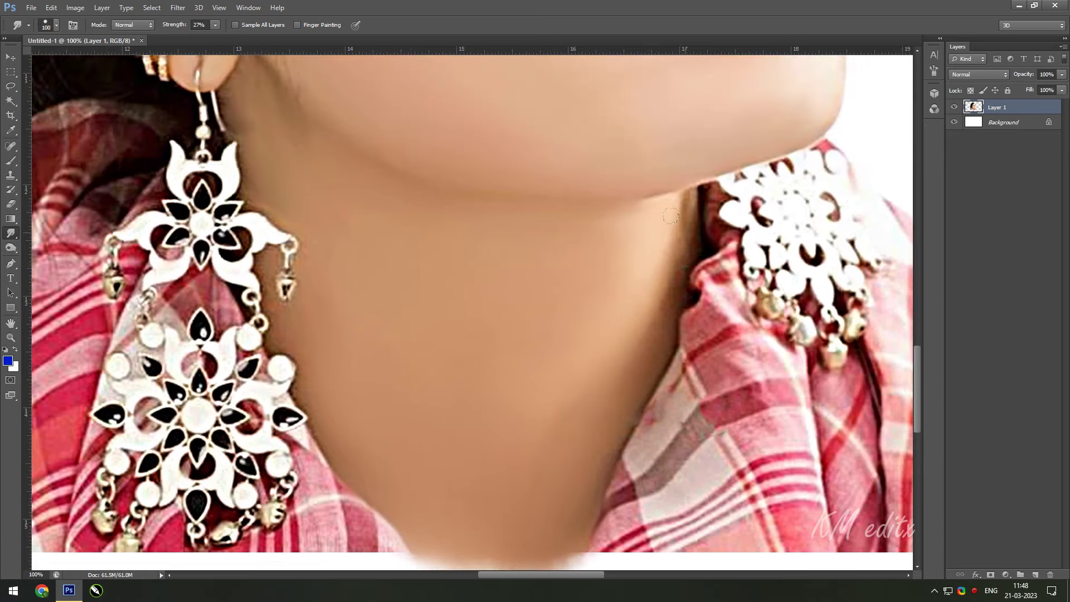
pyautogui.press('[')
pyautogui.press('[')
pyautogui.press('[')
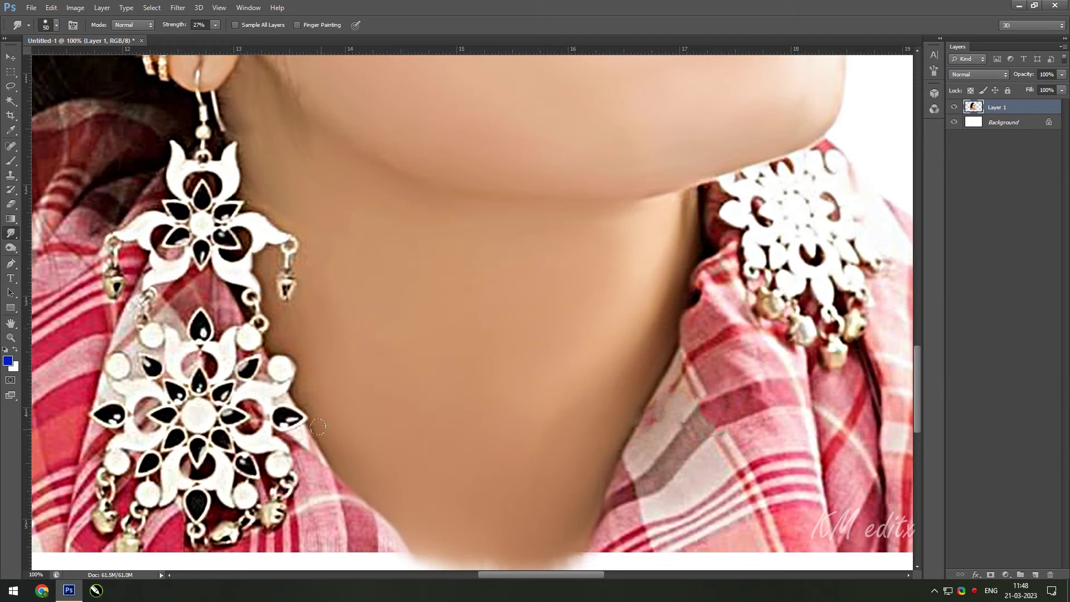
pyautogui.scroll(3, 311, 344)
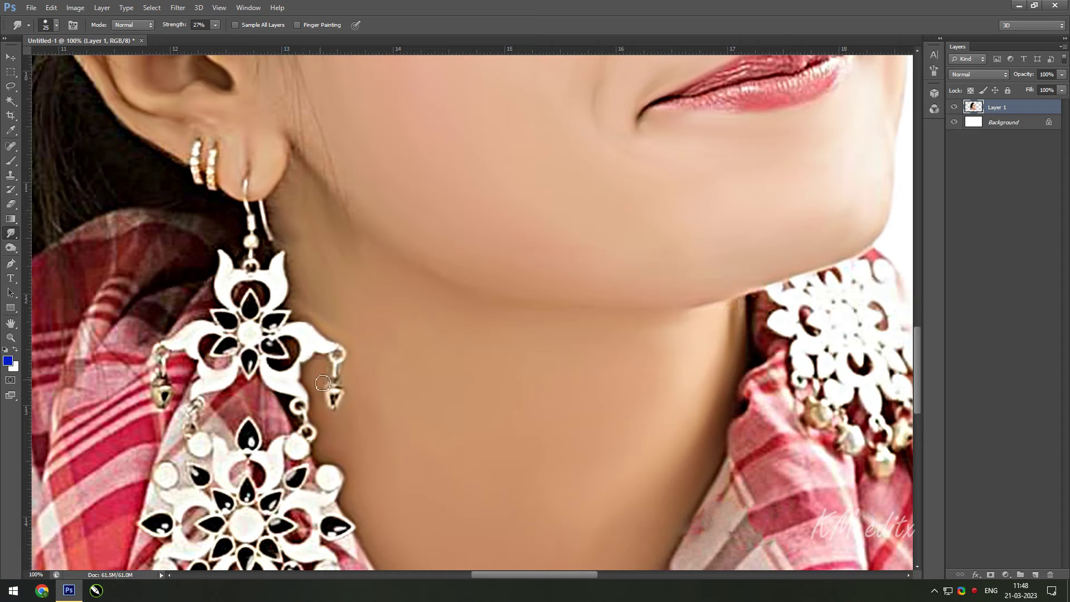
pyautogui.press(']')
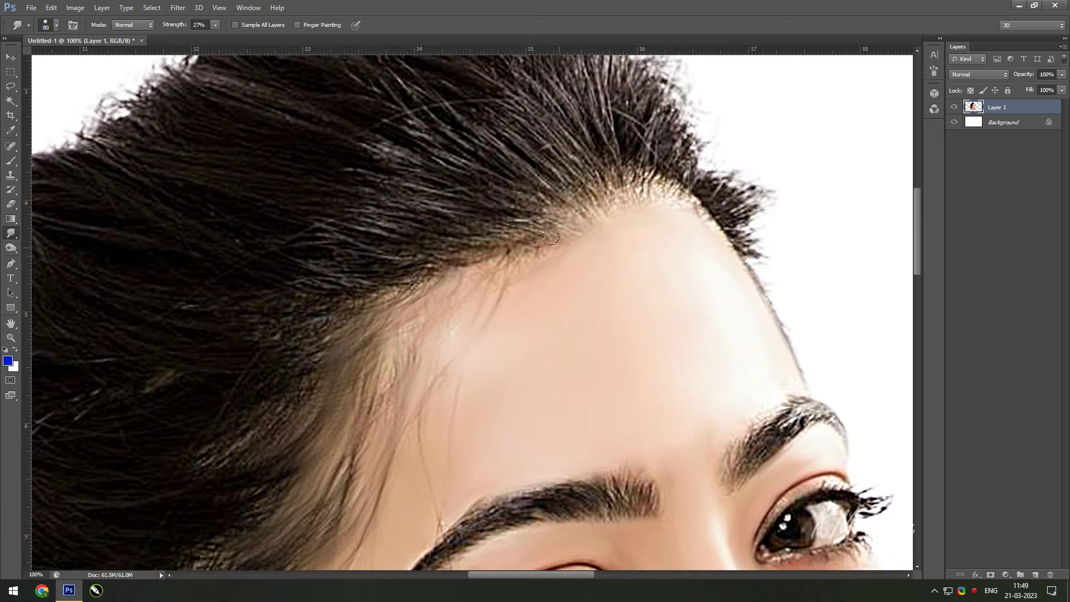
# Step: Smear the forehead hairline and the scarf's left side, left of the earring, downward
pyautogui.press('[')
pyautogui.moveTo(551, 237); pyautogui.dragTo(705, 219)
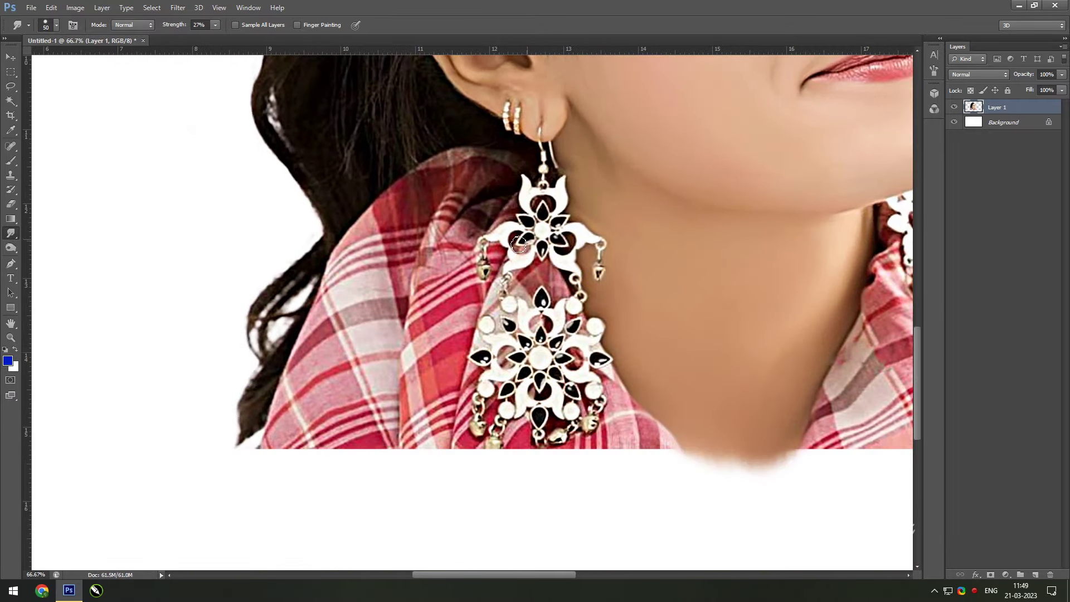
pyautogui.press(']')
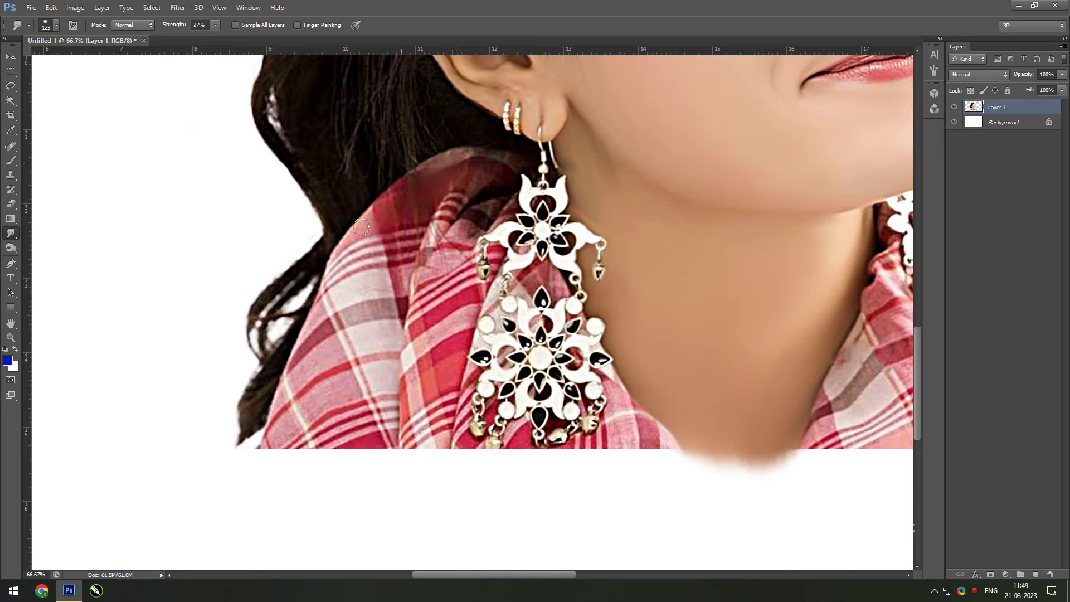
pyautogui.moveTo(462, 157)
pyautogui.mouseDown()
pyautogui.moveTo(380, 252)
pyautogui.moveTo(356, 446)
pyautogui.mouseUp()
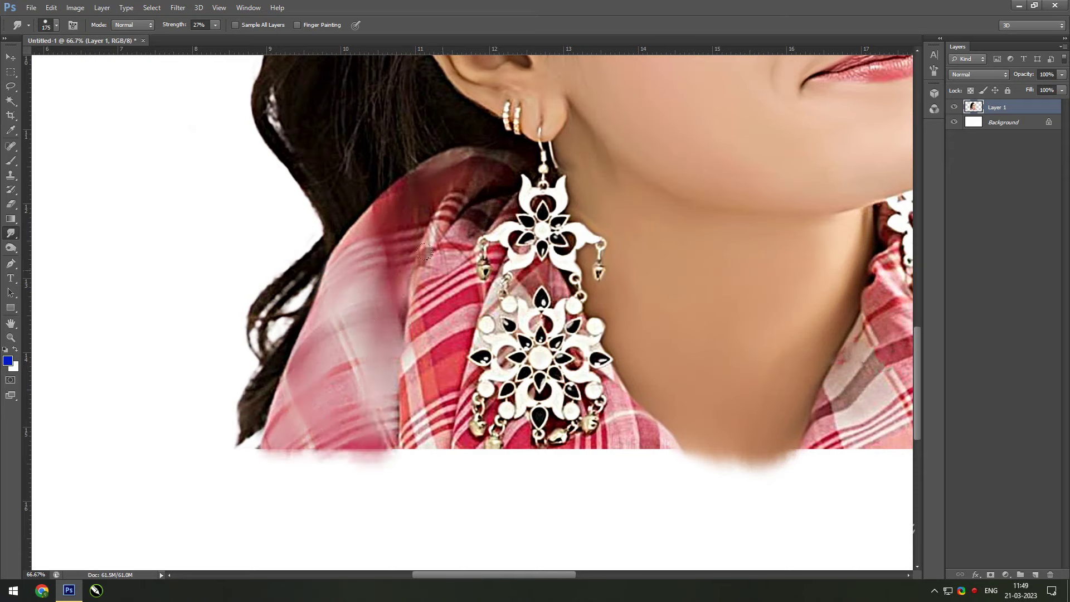
pyautogui.moveTo(370, 259); pyautogui.dragTo(351, 446)
pyautogui.moveTo(367, 252); pyautogui.dragTo(351, 445)
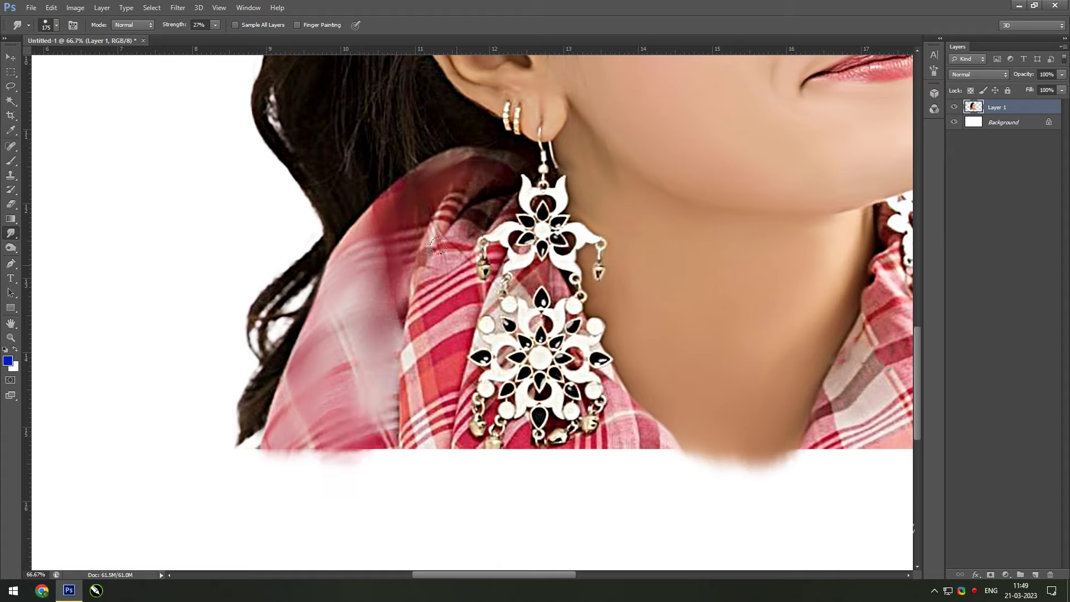
pyautogui.moveTo(438, 253); pyautogui.dragTo(415, 451)
pyautogui.moveTo(443, 298)
pyautogui.mouseDown()
pyautogui.moveTo(415, 449)
pyautogui.moveTo(445, 463)
pyautogui.mouseUp()
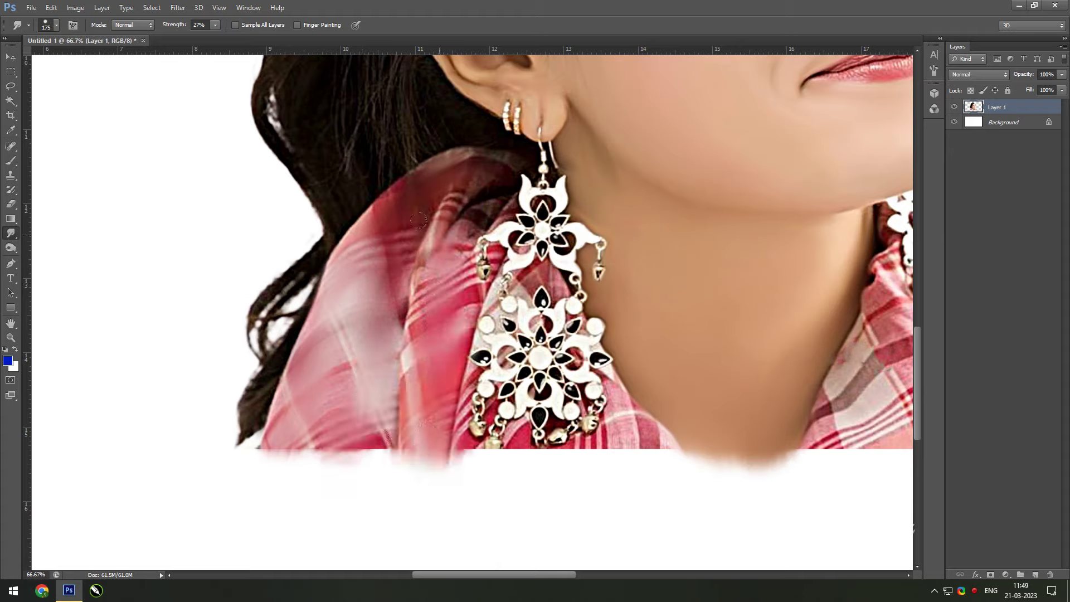
# Step: Push the scarf's lower-left edge and the scarf below the earring and neck into the white
pyautogui.moveTo(437, 212); pyautogui.dragTo(251, 480)
pyautogui.moveTo(290, 412)
pyautogui.mouseDown()
pyautogui.moveTo(275, 482)
pyautogui.moveTo(362, 479)
pyautogui.mouseUp()
pyautogui.moveTo(346, 434)
pyautogui.mouseDown()
pyautogui.moveTo(446, 471)
pyautogui.moveTo(359, 482)
pyautogui.mouseUp()
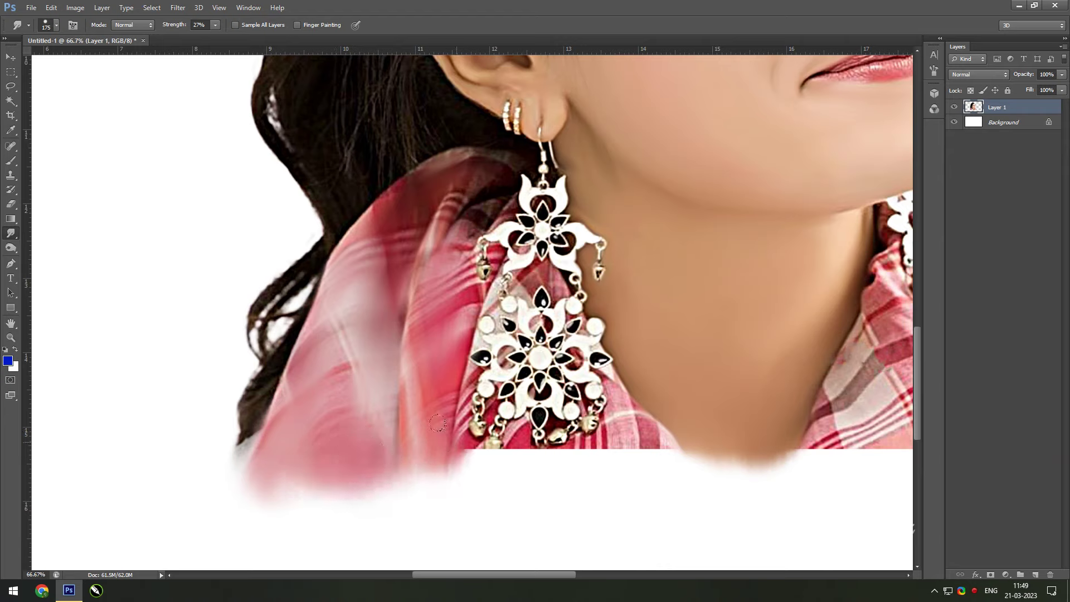
pyautogui.moveTo(466, 368); pyautogui.dragTo(471, 476)
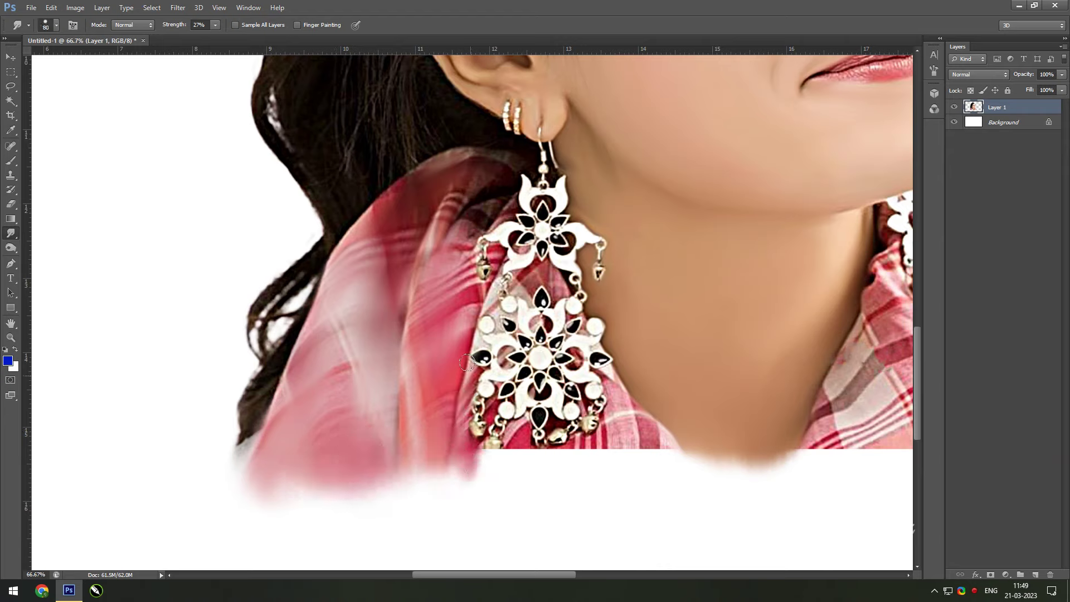
pyautogui.press(']')
pyautogui.press(']')
pyautogui.press(']')
pyautogui.moveTo(518, 423)
pyautogui.mouseDown()
pyautogui.moveTo(518, 462)
pyautogui.moveTo(491, 474)
pyautogui.moveTo(453, 454)
pyautogui.mouseUp()
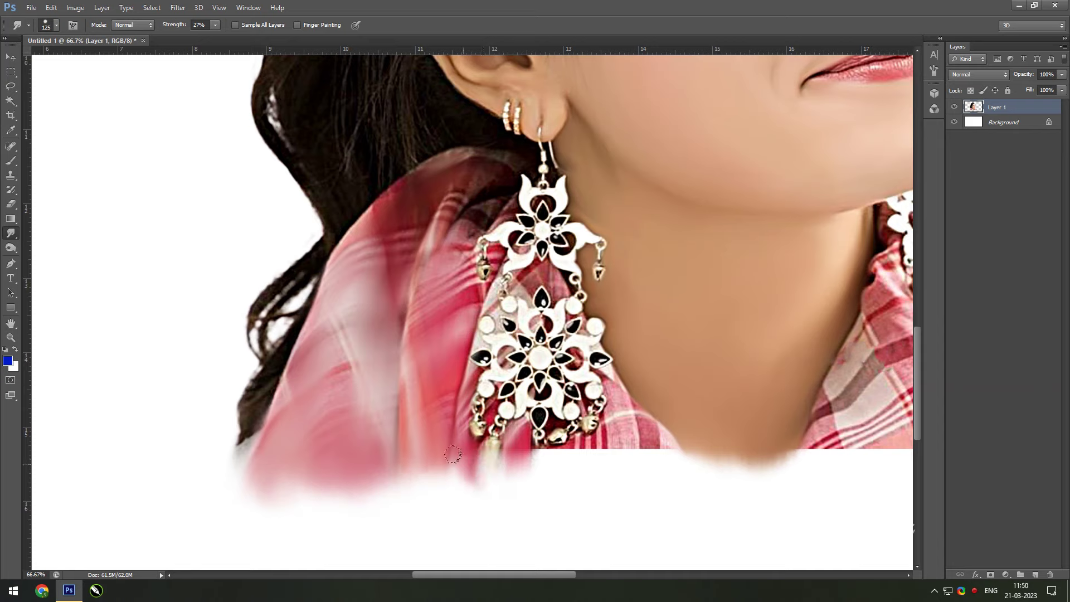
pyautogui.press(']')
pyautogui.press(']')
pyautogui.moveTo(635, 429)
pyautogui.mouseDown()
pyautogui.moveTo(669, 465)
pyautogui.moveTo(534, 465)
pyautogui.mouseUp()
pyautogui.press('[')
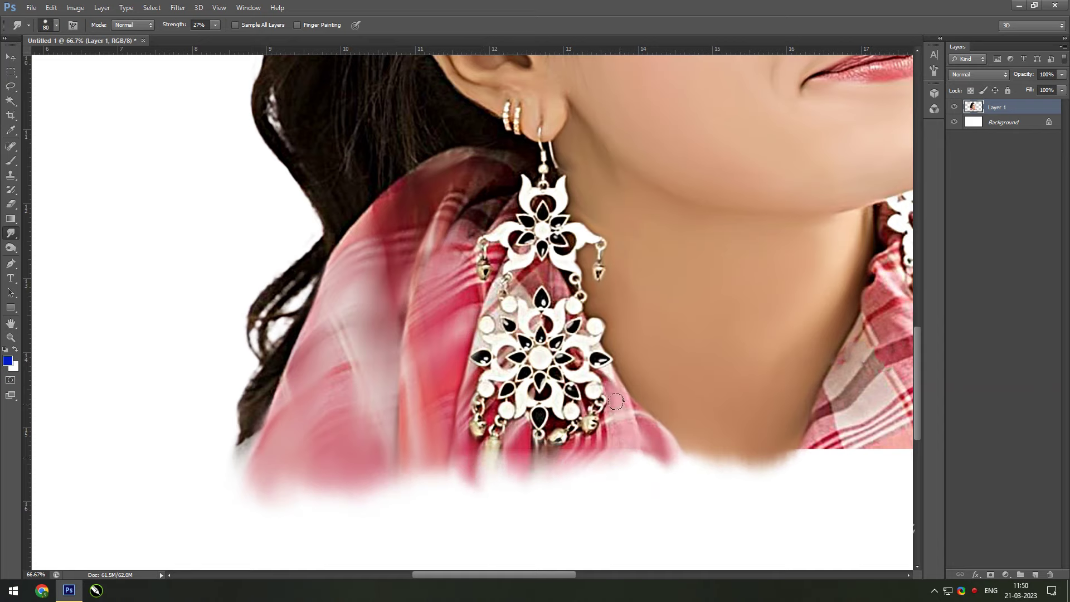
pyautogui.press('[')
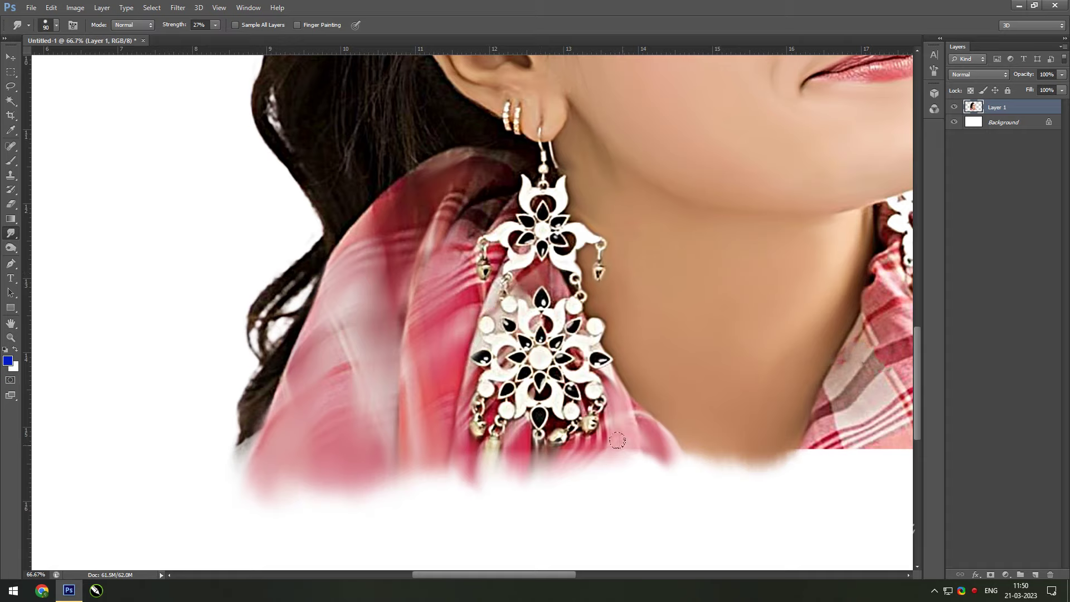
pyautogui.press(']')
pyautogui.press(']')
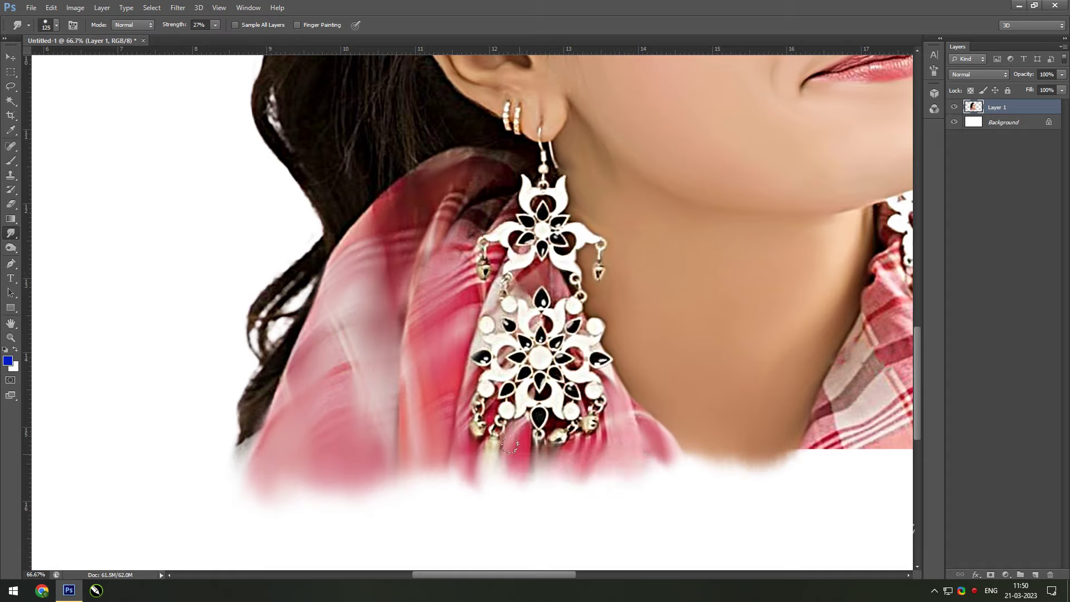
# Step: Drag the scarf's central bottom edge further down into the white
pyautogui.moveTo(874, 409); pyautogui.dragTo(530, 446)
pyautogui.press('[')
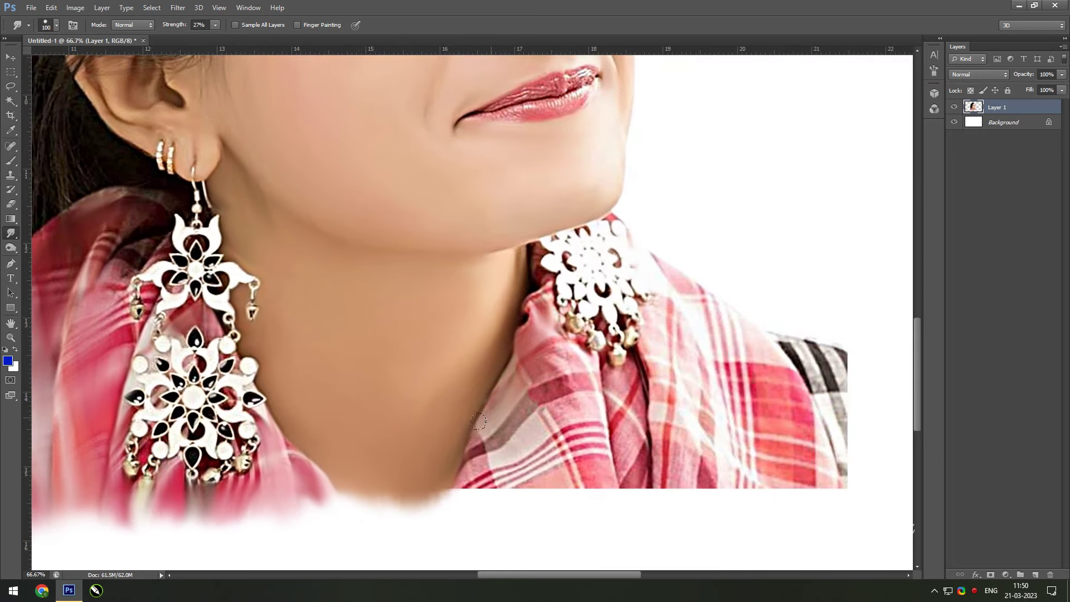
pyautogui.moveTo(478, 422); pyautogui.dragTo(474, 501)
pyautogui.press(']')
pyautogui.press(']')
pyautogui.moveTo(535, 384); pyautogui.dragTo(490, 507)
pyautogui.moveTo(562, 362); pyautogui.dragTo(490, 516)
pyautogui.moveTo(580, 401); pyautogui.dragTo(591, 501)
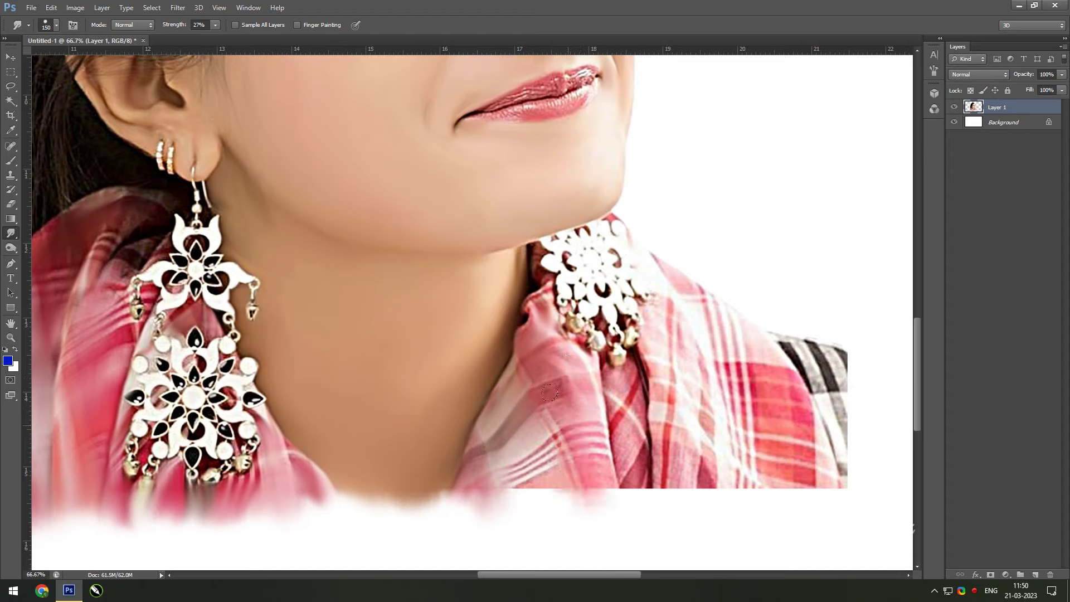
pyautogui.moveTo(549, 393); pyautogui.dragTo(471, 508)
pyautogui.moveTo(518, 423); pyautogui.dragTo(446, 518)
pyautogui.press(']')
pyautogui.press(']')
pyautogui.moveTo(580, 401); pyautogui.dragTo(602, 507)
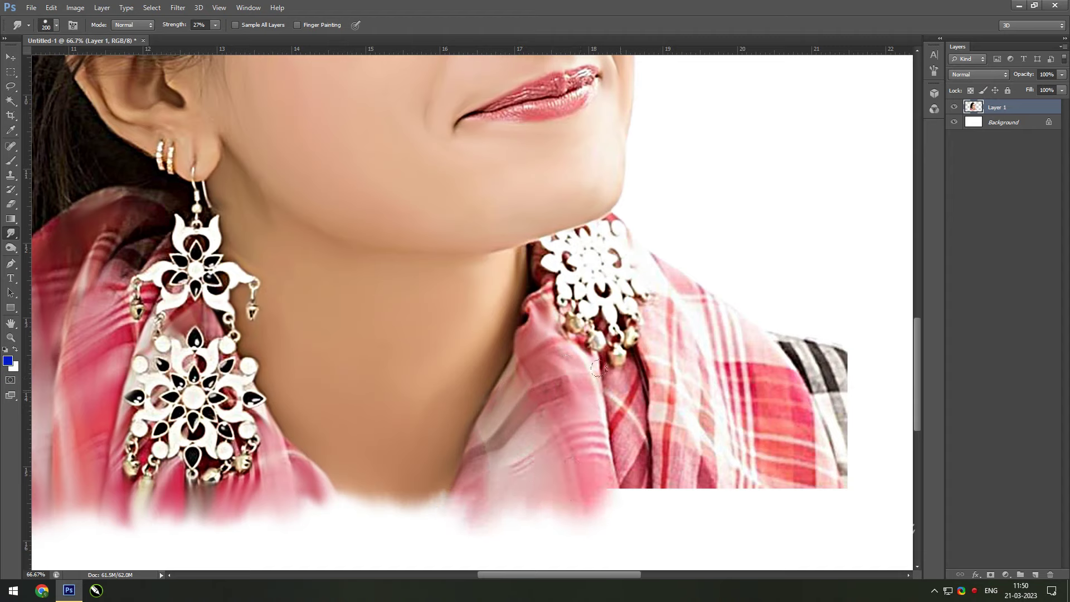
# Step: Soften and push the scarf's right and lower-right edges out into the white
pyautogui.moveTo(598, 368); pyautogui.dragTo(624, 507)
pyautogui.moveTo(663, 379); pyautogui.dragTo(691, 507)
pyautogui.moveTo(669, 306); pyautogui.dragTo(685, 362)
pyautogui.moveTo(805, 366)
pyautogui.mouseDown()
pyautogui.moveTo(858, 402)
pyautogui.moveTo(869, 390)
pyautogui.moveTo(863, 501)
pyautogui.mouseUp()
pyautogui.moveTo(741, 362); pyautogui.dragTo(802, 490)
pyautogui.moveTo(719, 423); pyautogui.dragTo(725, 507)
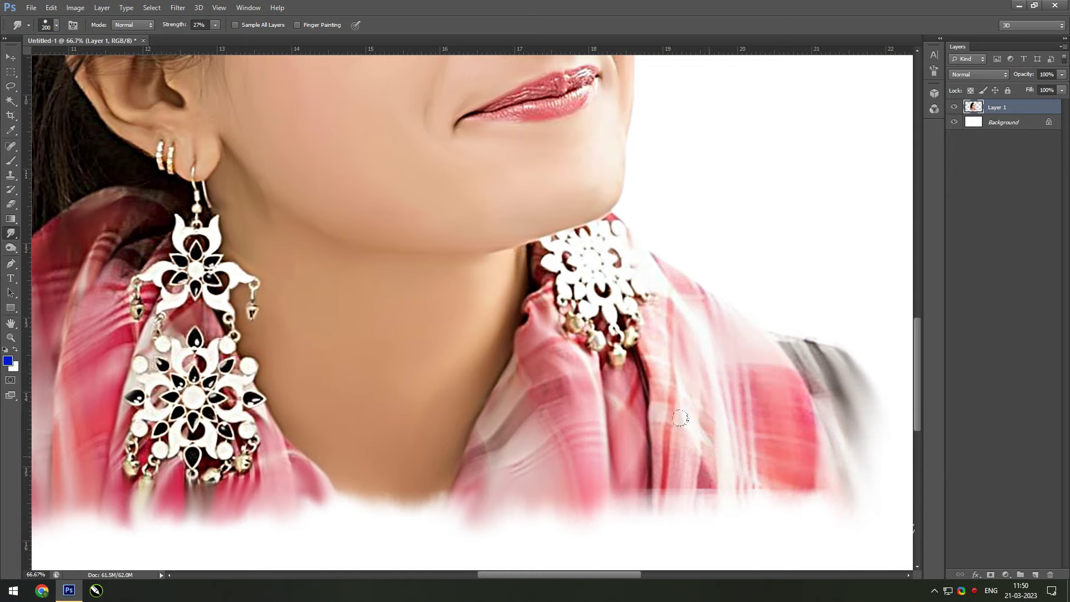
pyautogui.moveTo(679, 418); pyautogui.dragTo(696, 523)
pyautogui.moveTo(618, 480); pyautogui.dragTo(635, 529)
pyautogui.moveTo(780, 479)
pyautogui.mouseDown()
pyautogui.moveTo(717, 509)
pyautogui.moveTo(725, 535)
pyautogui.mouseUp()
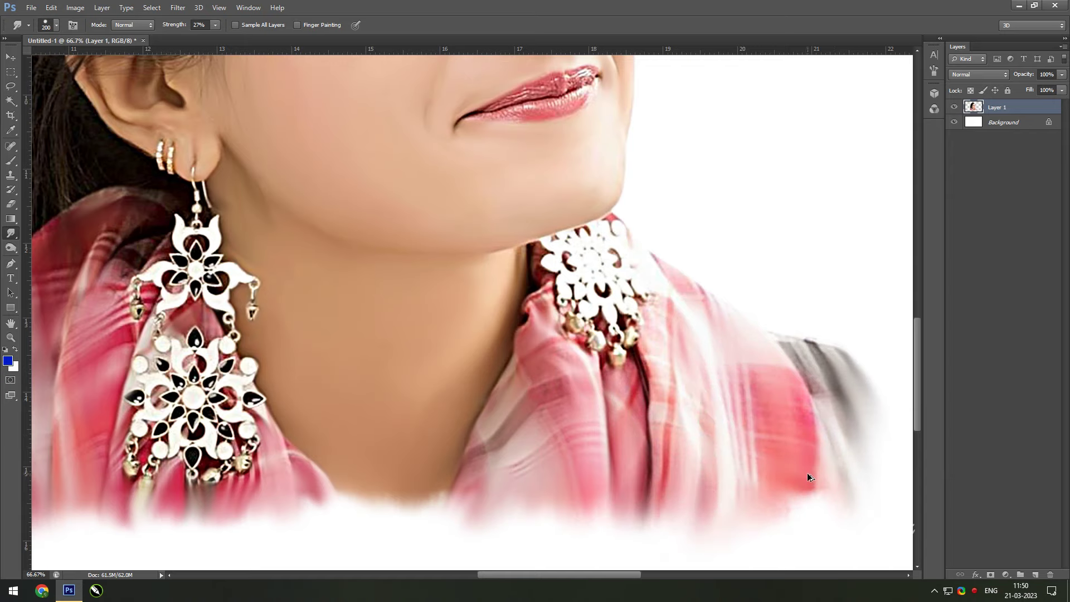
pyautogui.moveTo(780, 457); pyautogui.dragTo(764, 521)
# Step: Zoom out and blur the scarf's lower-left, middle and lower-right edges downward
pyautogui.hotkey('ctrl', '-')
pyautogui.hotkey('ctrl', '-')
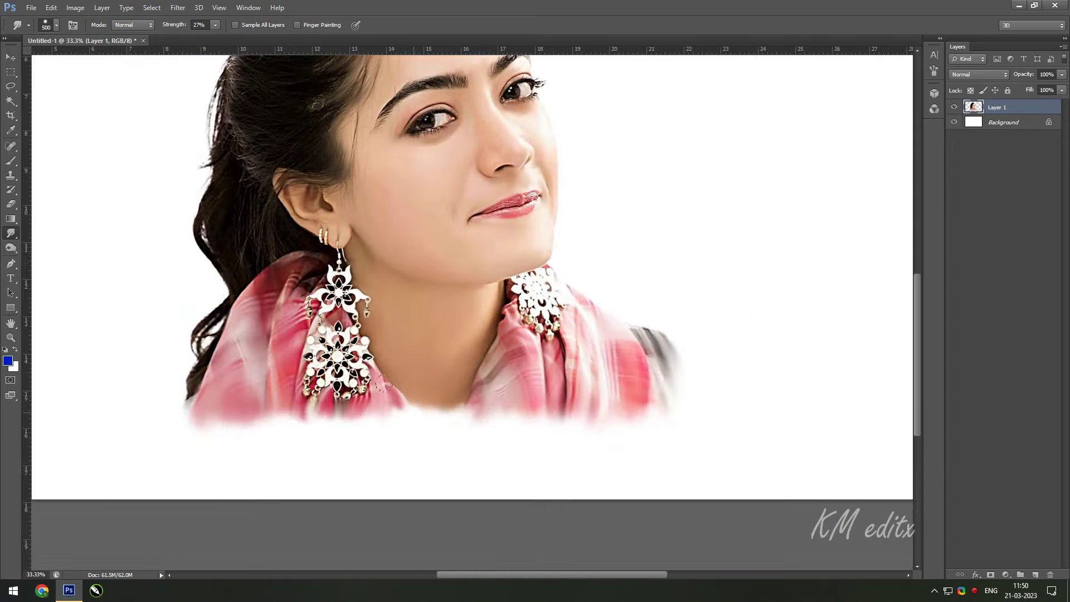
pyautogui.moveTo(383, 384)
pyautogui.mouseDown()
pyautogui.moveTo(346, 429)
pyautogui.moveTo(257, 440)
pyautogui.mouseUp()
pyautogui.moveTo(251, 401); pyautogui.dragTo(212, 462)
pyautogui.moveTo(362, 391); pyautogui.dragTo(294, 446)
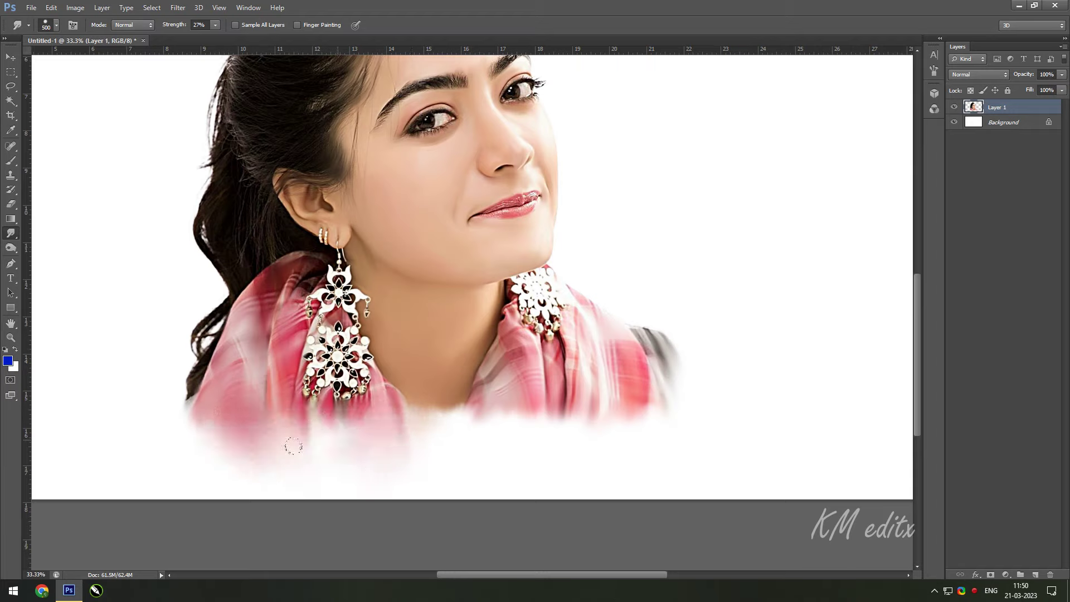
pyautogui.moveTo(200, 348)
pyautogui.mouseDown()
pyautogui.moveTo(179, 413)
pyautogui.moveTo(212, 471)
pyautogui.mouseUp()
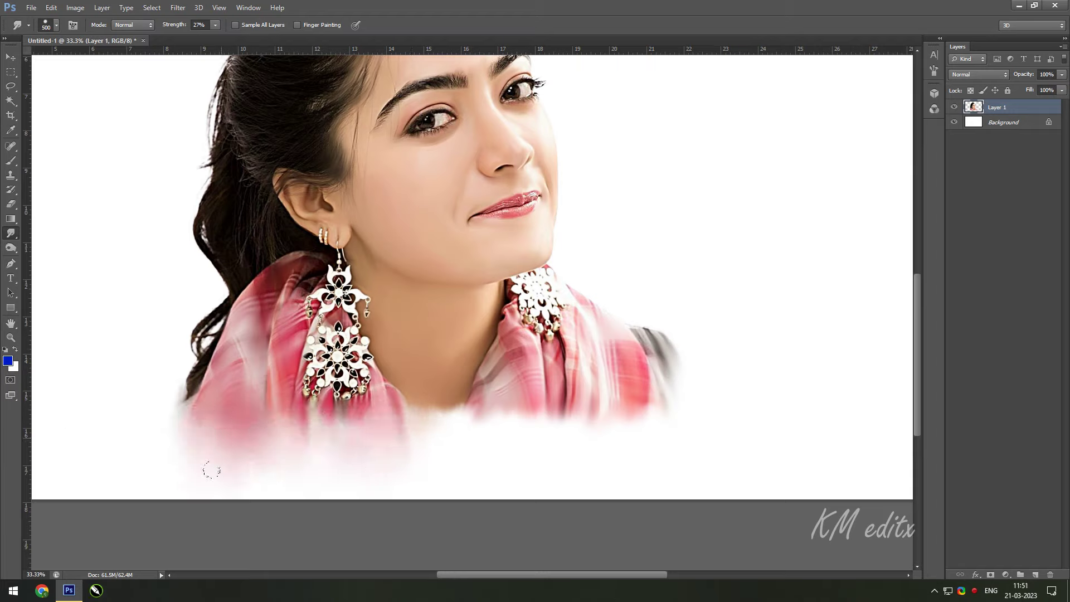
pyautogui.moveTo(485, 398); pyautogui.dragTo(411, 442)
pyautogui.moveTo(445, 401); pyautogui.dragTo(356, 446)
pyautogui.moveTo(557, 396); pyautogui.dragTo(511, 437)
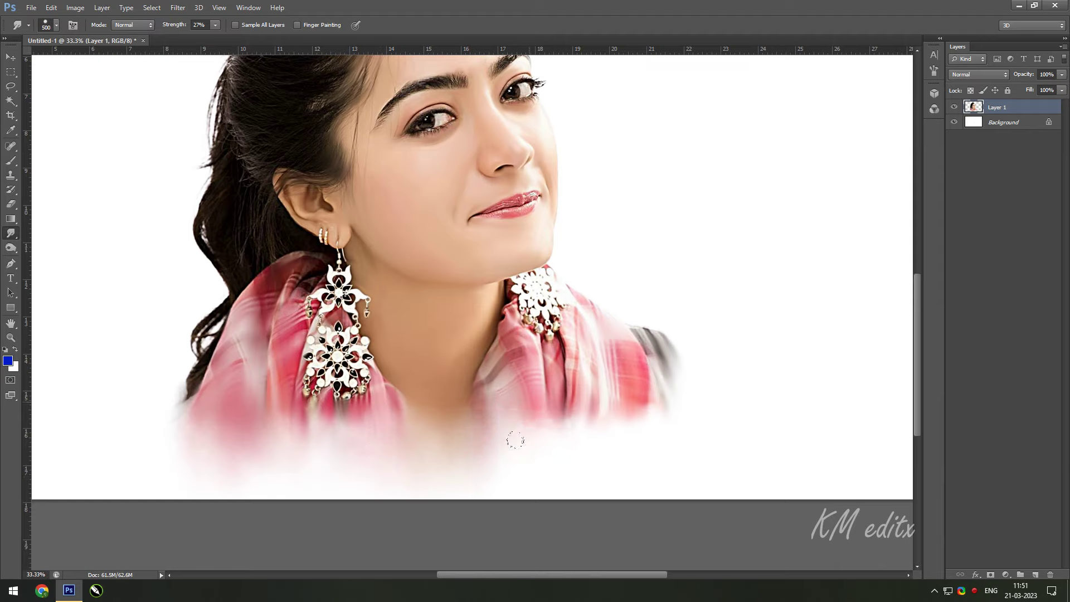
pyautogui.moveTo(590, 396); pyautogui.dragTo(502, 440)
pyautogui.moveTo(629, 390); pyautogui.dragTo(613, 446)
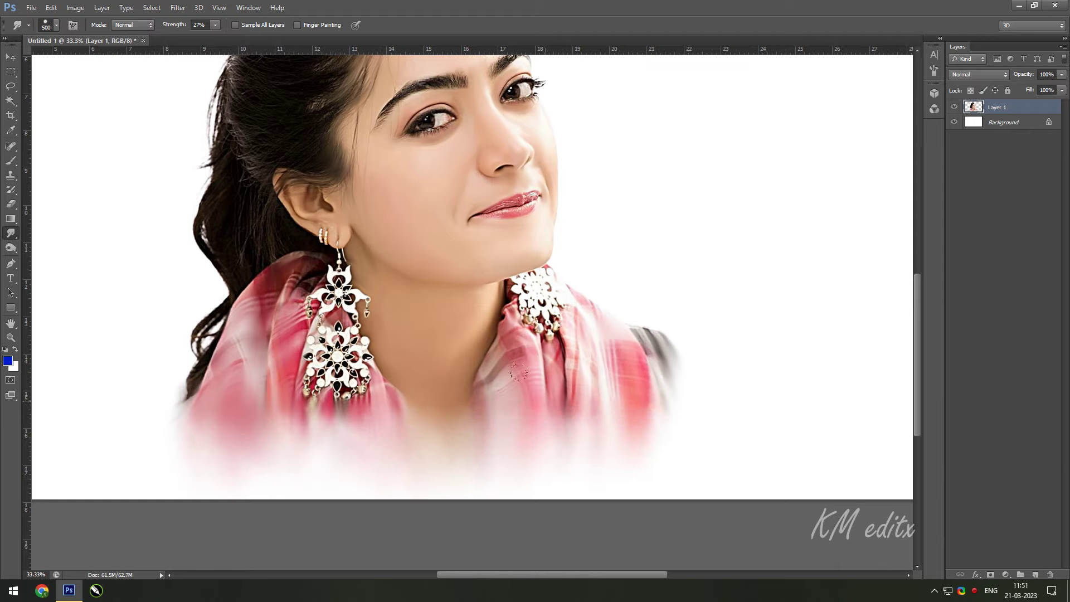
# Step: Blend the remaining lower scarf edges into the white with a final smudge pass
pyautogui.moveTo(563, 379); pyautogui.dragTo(546, 432)
pyautogui.moveTo(624, 395); pyautogui.dragTo(605, 452)
pyautogui.moveTo(323, 398); pyautogui.dragTo(273, 446)
pyautogui.moveTo(387, 409); pyautogui.dragTo(315, 443)
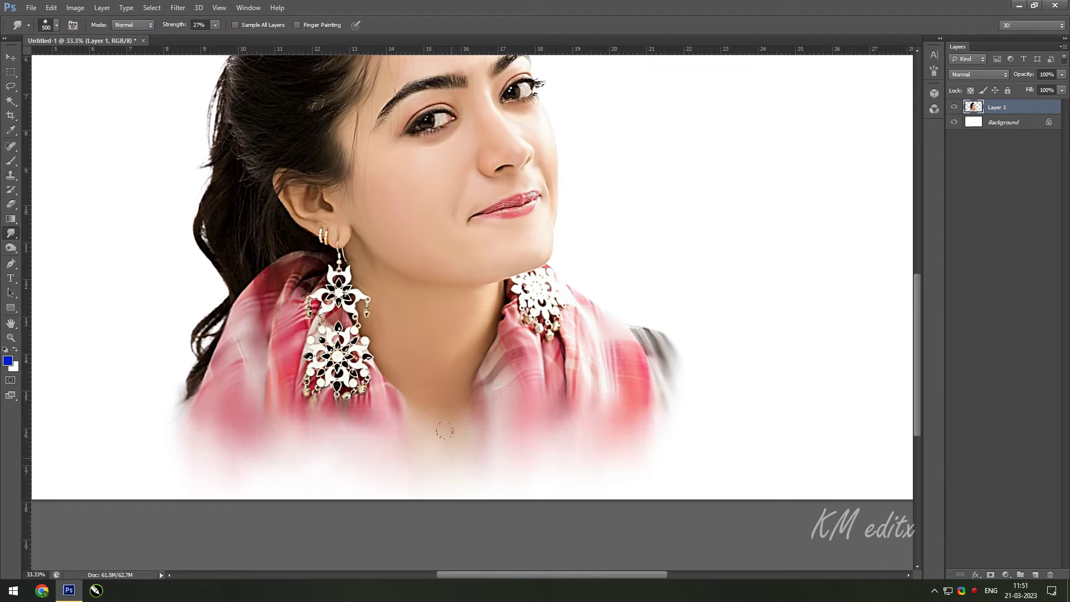
pyautogui.hotkey('ctrl', '-')
pyautogui.hotkey('ctrl', '+')
pyautogui.hotkey('ctrl', '+')
pyautogui.press('[')
pyautogui.press('[')
pyautogui.moveTo(454, 294); pyautogui.dragTo(583, 424)
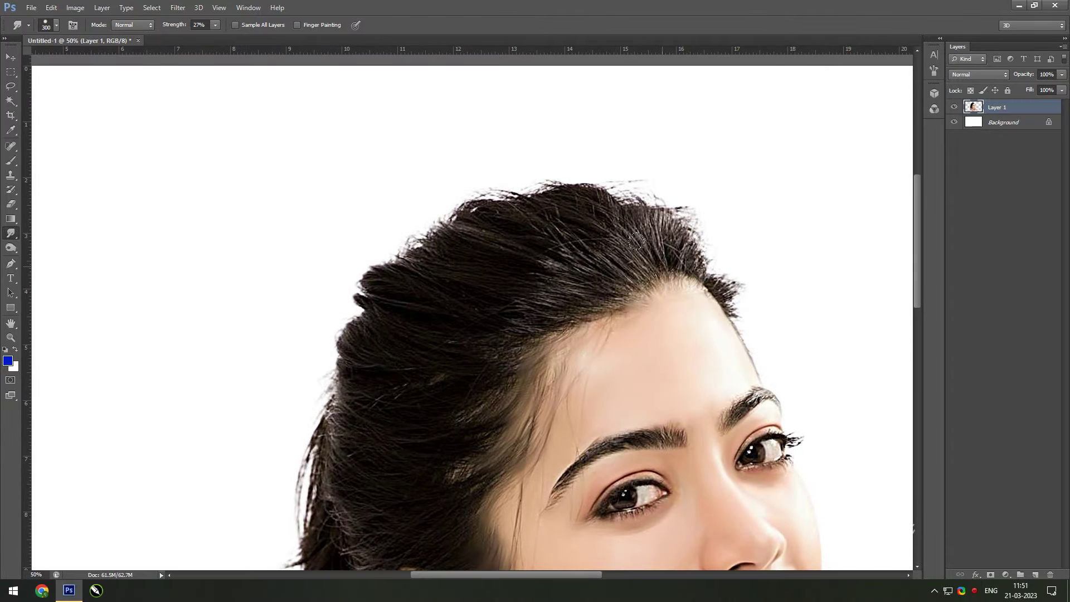
# Step: Smudge the right eye's lower lid, upper lash line and upper eye white with a small brush
pyautogui.scroll(5, 573, 382)
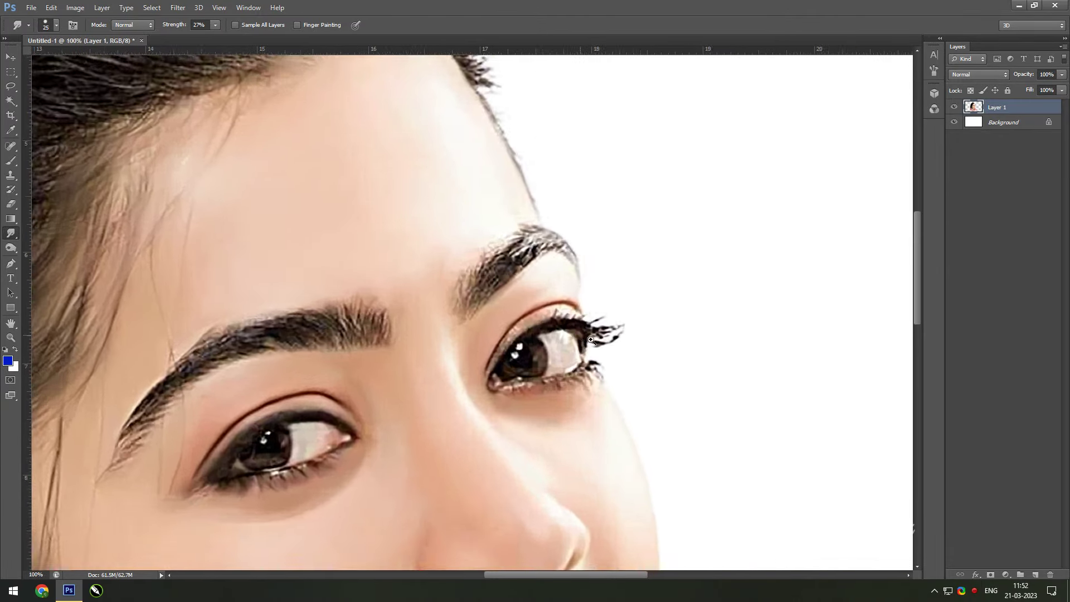
pyautogui.press('[')
pyautogui.press('[')
pyautogui.press('[')
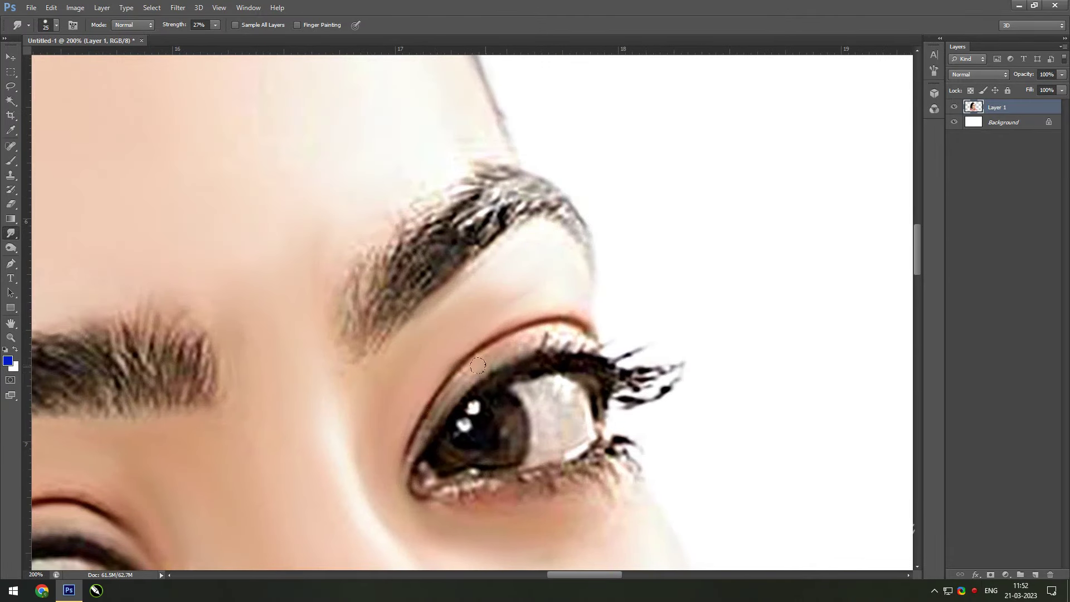
pyautogui.press(']')
pyautogui.press(']')
pyautogui.press(']')
pyautogui.press(']')
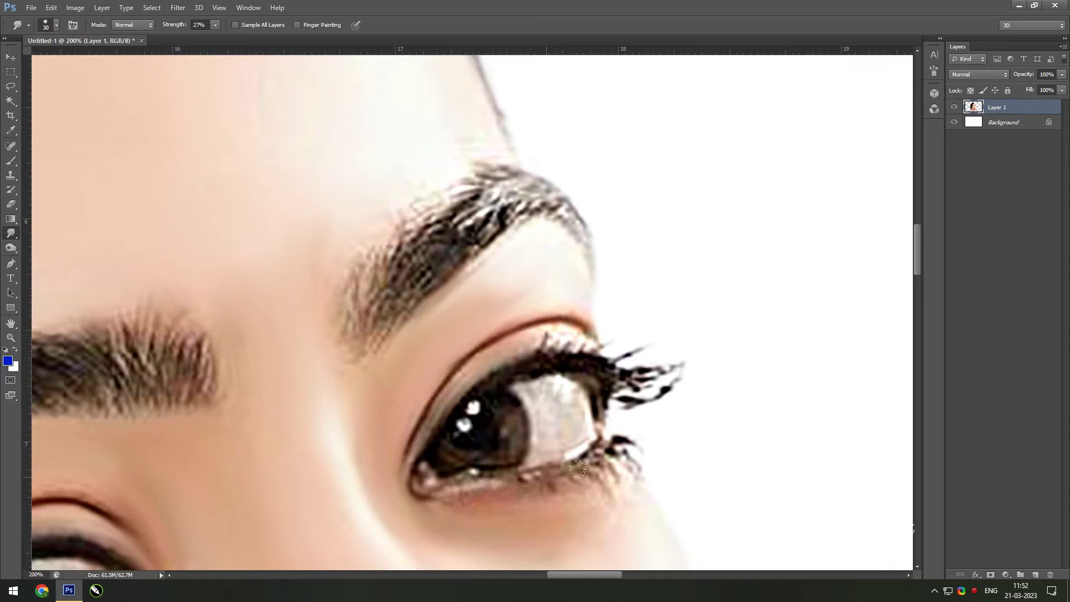
pyautogui.moveTo(578, 469); pyautogui.dragTo(572, 430)
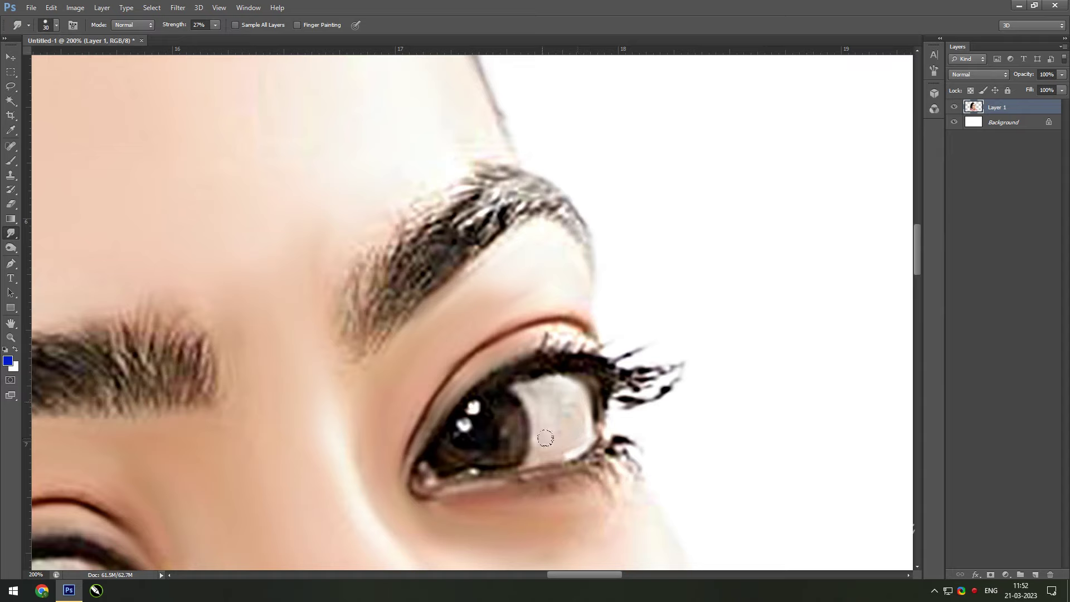
pyautogui.press('[')
pyautogui.press('[')
pyautogui.moveTo(535, 363)
pyautogui.mouseDown()
pyautogui.moveTo(627, 350)
pyautogui.moveTo(635, 379)
pyautogui.moveTo(669, 384)
pyautogui.moveTo(616, 404)
pyautogui.moveTo(624, 451)
pyautogui.moveTo(601, 485)
pyautogui.moveTo(613, 509)
pyautogui.mouseUp()
pyautogui.press(']')
pyautogui.press(']')
pyautogui.press(']')
pyautogui.scroll(-3, 609, 412)
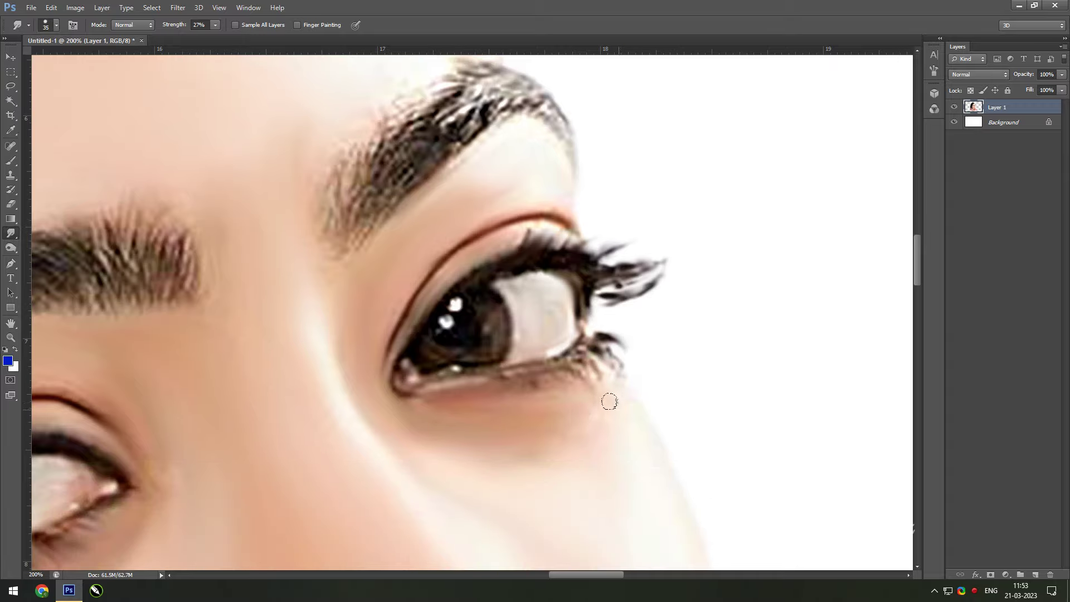
pyautogui.press(']')
pyautogui.press(']')
pyautogui.press(']')
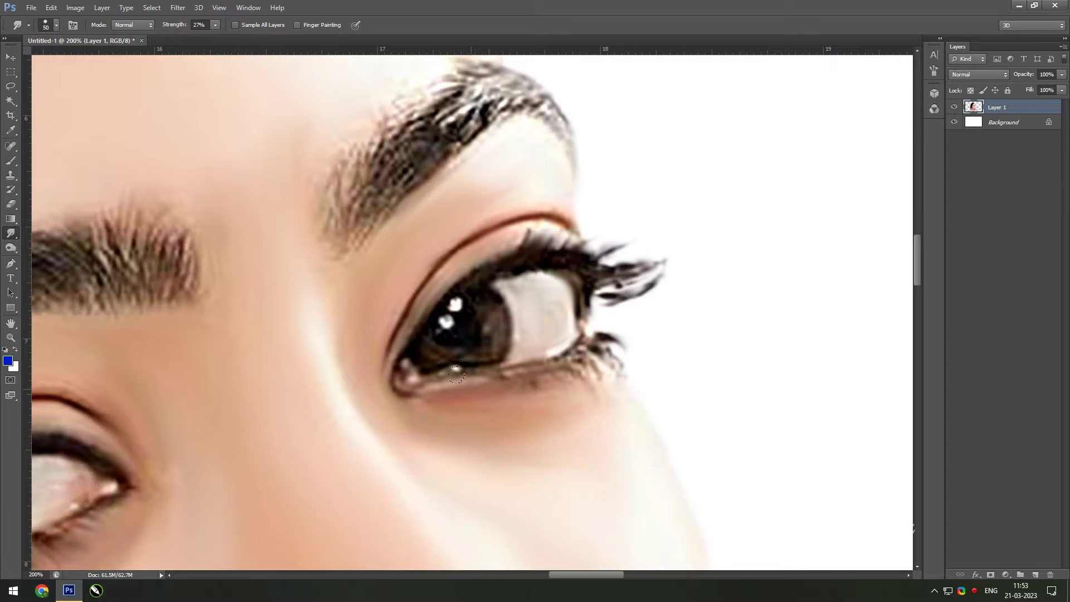
pyautogui.moveTo(515, 281)
pyautogui.mouseDown()
pyautogui.moveTo(545, 298)
pyautogui.moveTo(546, 320)
pyautogui.moveTo(549, 286)
pyautogui.mouseUp()
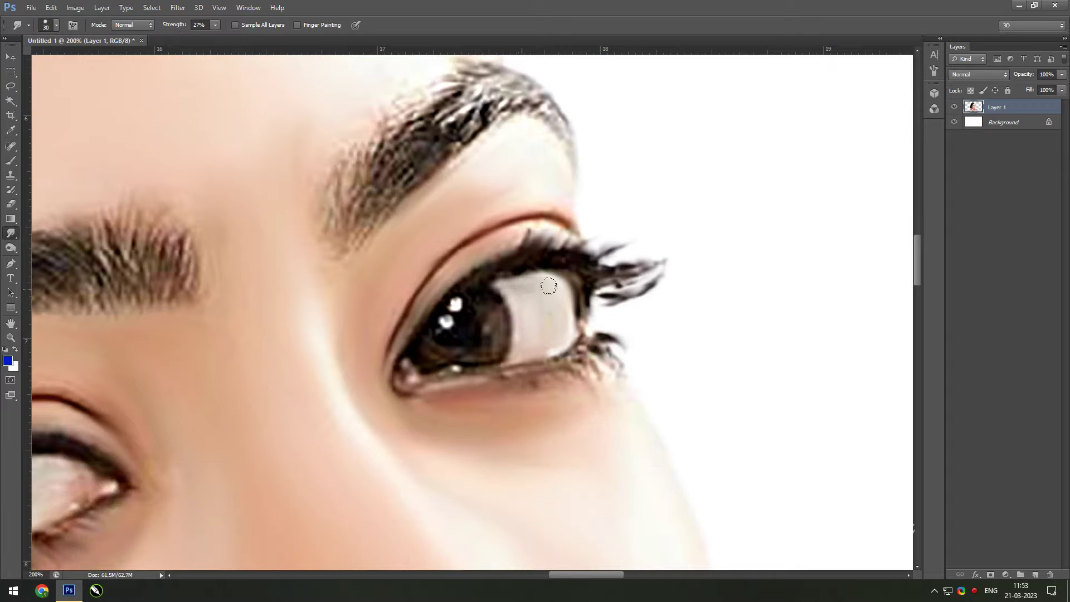
pyautogui.hotkey('ctrl', '0')
pyautogui.hotkey('ctrl', '+')
pyautogui.hotkey('ctrl', '+')
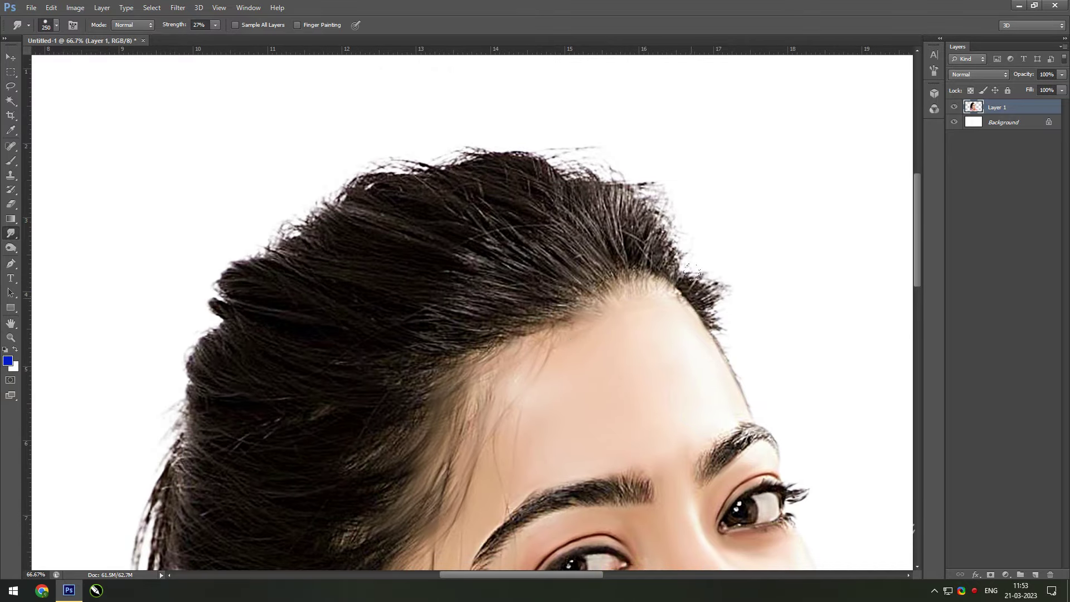
# Step: Fill the Background layer with a light grey foreground colour
pyautogui.hotkey('ctrl', '0')
pyautogui.click(1003, 122)
pyautogui.click(8, 360)
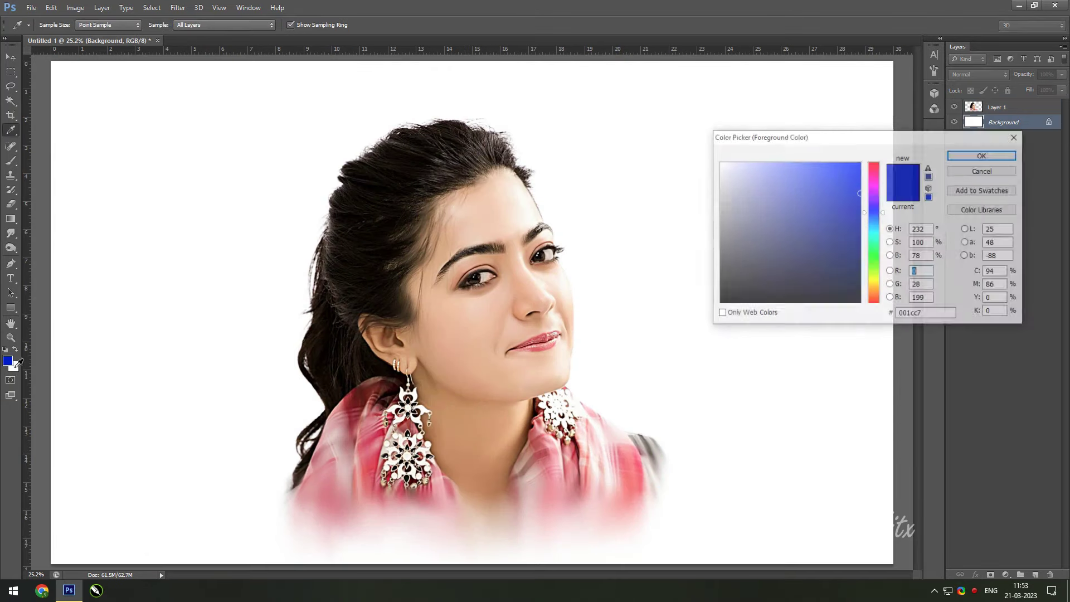
pyautogui.click(730, 169)
pyautogui.click(991, 156)
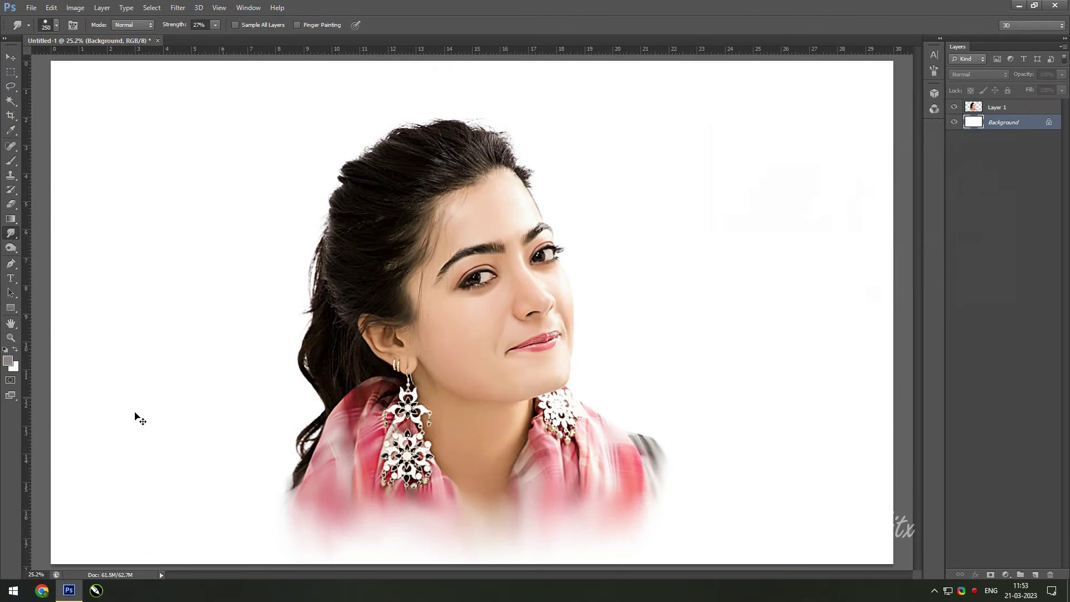
pyautogui.hotkey('alt', 'BackSpace')
# Step: Pick a pink background colour and fill the Background layer with it
pyautogui.press('x')
pyautogui.click(14, 366)
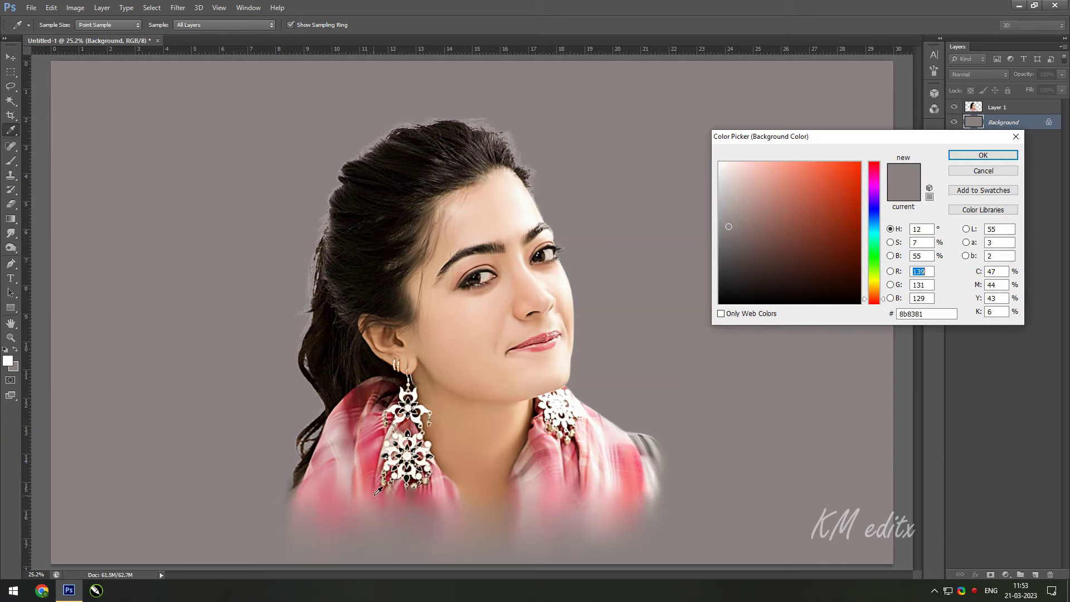
pyautogui.click(843, 238)
pyautogui.click(983, 152)
pyautogui.hotkey('ctrl', 'BackSpace')
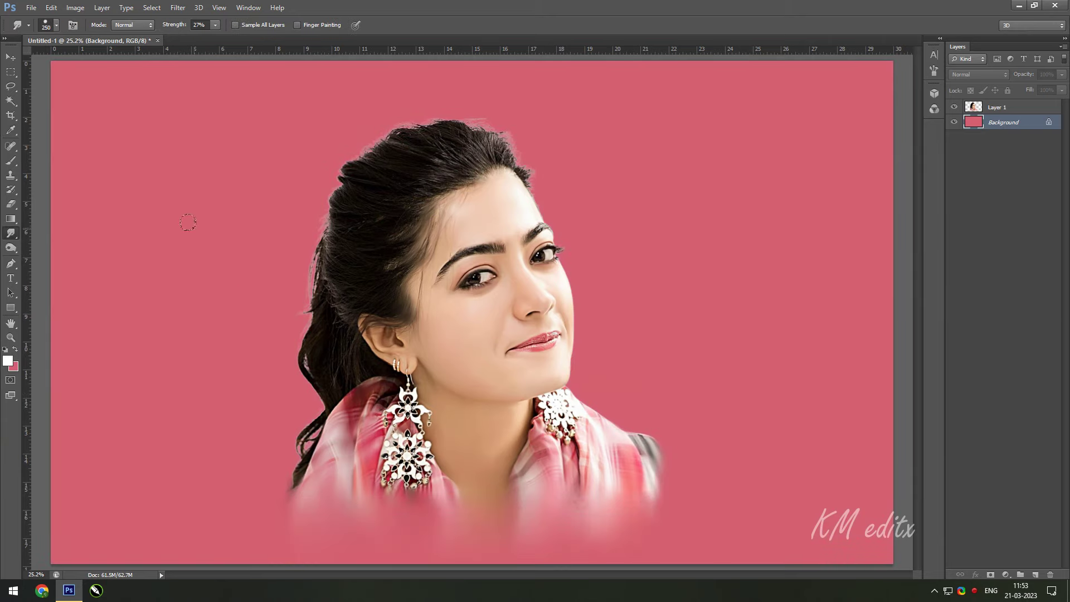
# Step: Choose a large cloud-style brush preset for the Brush tool
pyautogui.click(11, 160)
pyautogui.rightClick(670, 204)
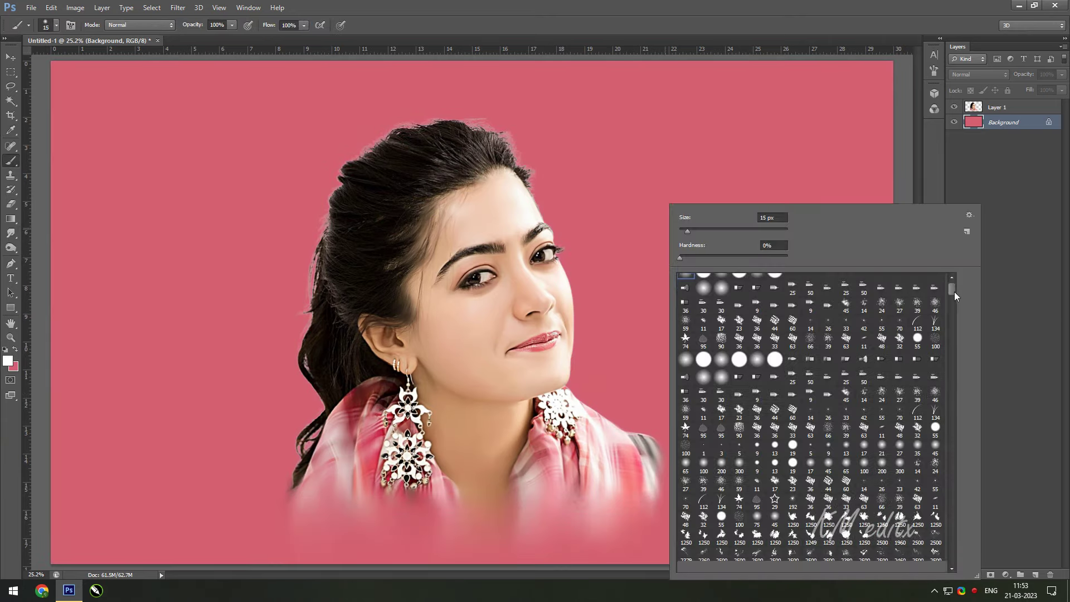
pyautogui.moveTo(954, 292); pyautogui.dragTo(955, 564)
pyautogui.click(932, 513)
pyautogui.click(1008, 129)
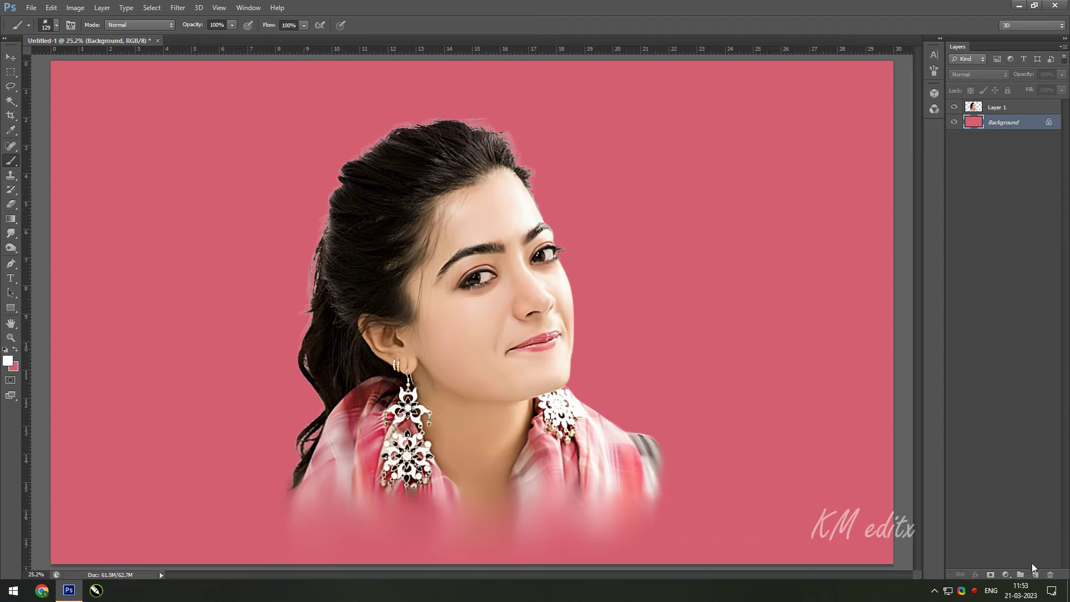
# Step: Add a layer named B1 above Background and sample a dark red from the image
pyautogui.click(1035, 574)
pyautogui.doubleClick(1000, 122)
pyautogui.write('B1')
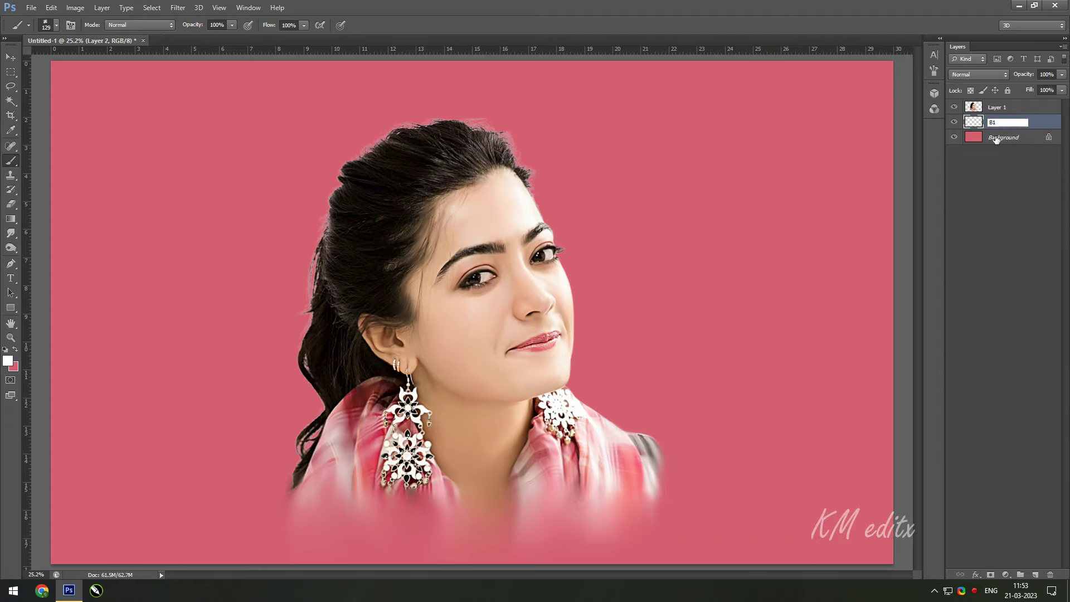
pyautogui.press('Return')
pyautogui.click(13, 366)
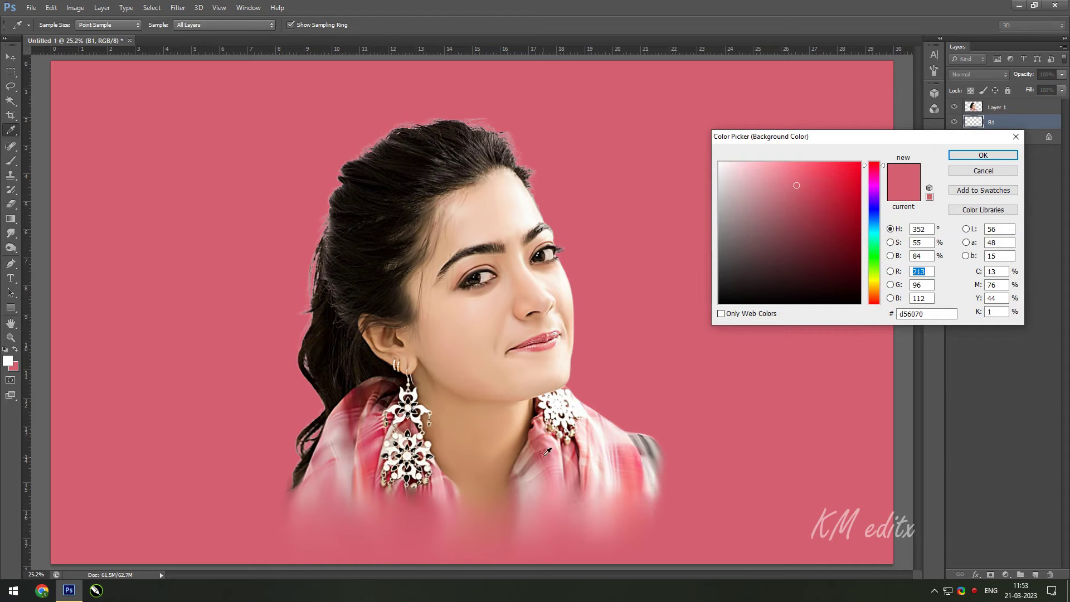
pyautogui.click(359, 392)
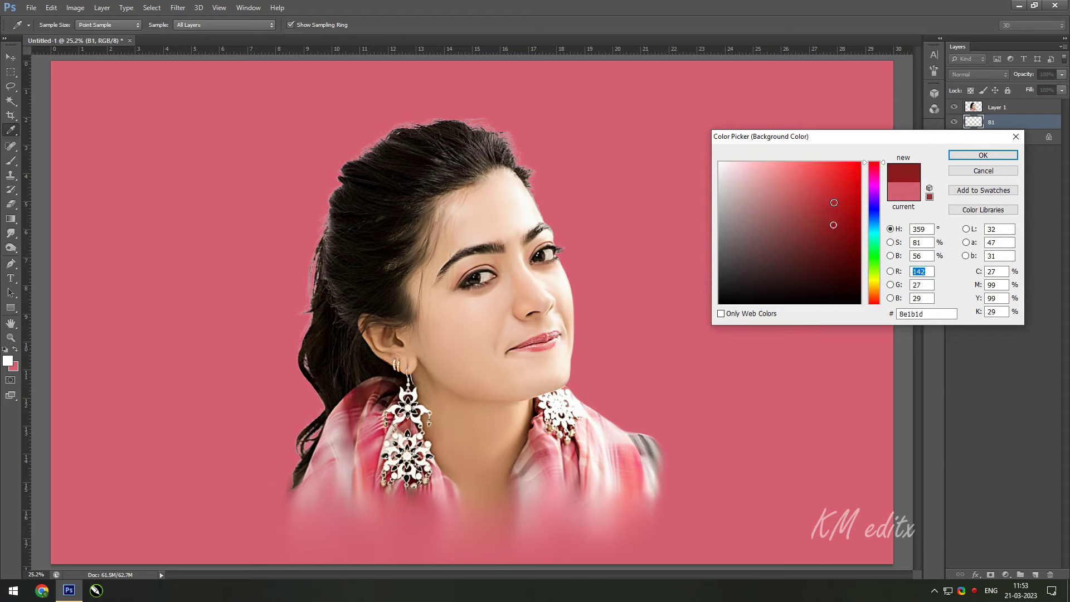
pyautogui.click(983, 155)
# Step: Enlarge the brush, swap to dark red and paint soft 36% cloud strokes around the portrait
pyautogui.press(']')
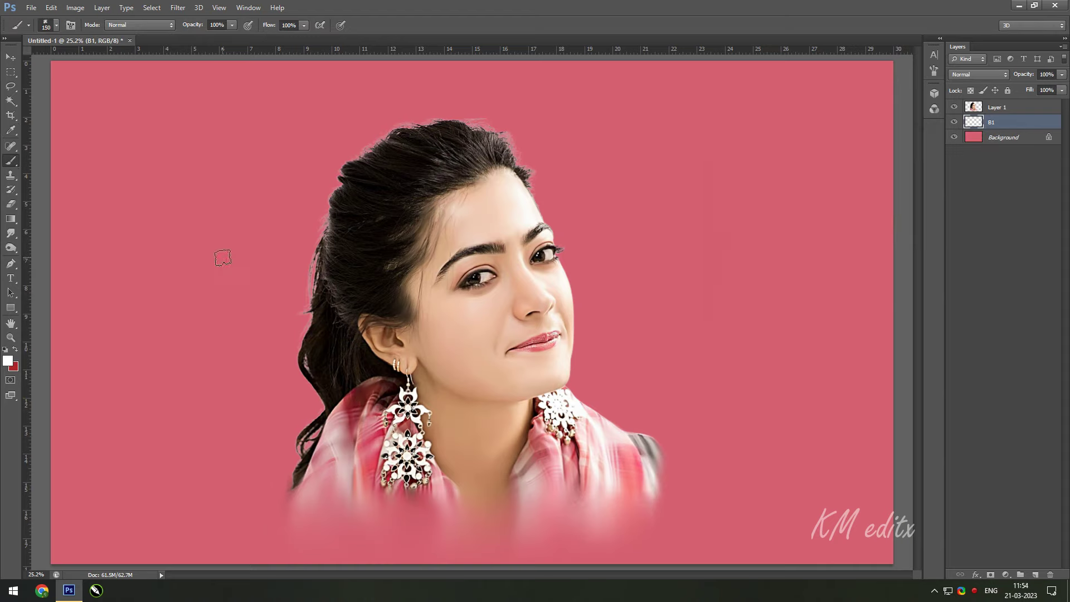
pyautogui.moveTo(215, 419); pyautogui.dragTo(256, 419)
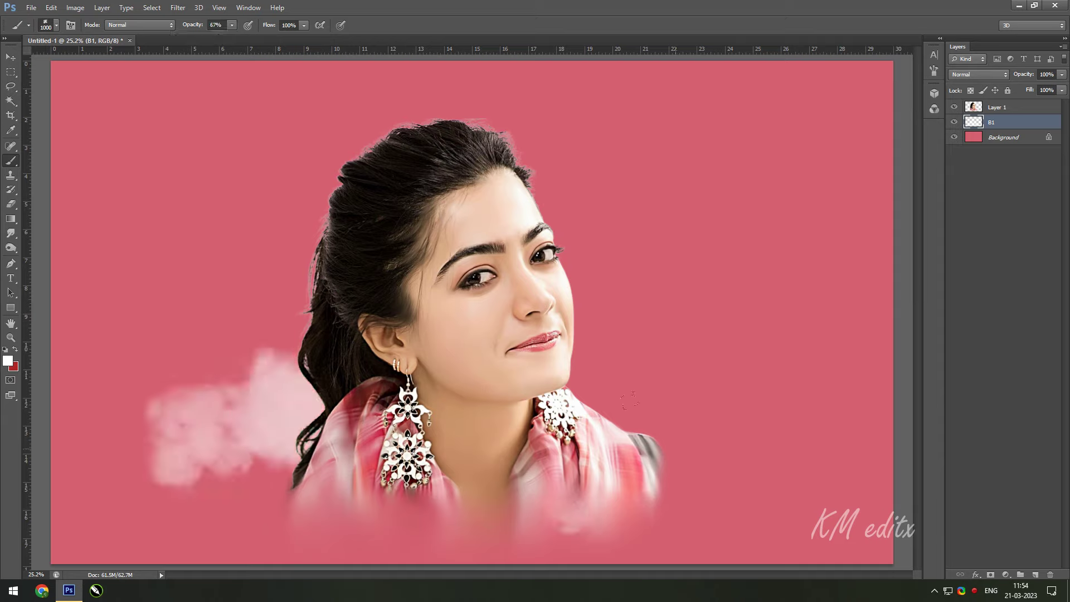
pyautogui.hotkey('ctrl', 'z')
pyautogui.press('x')
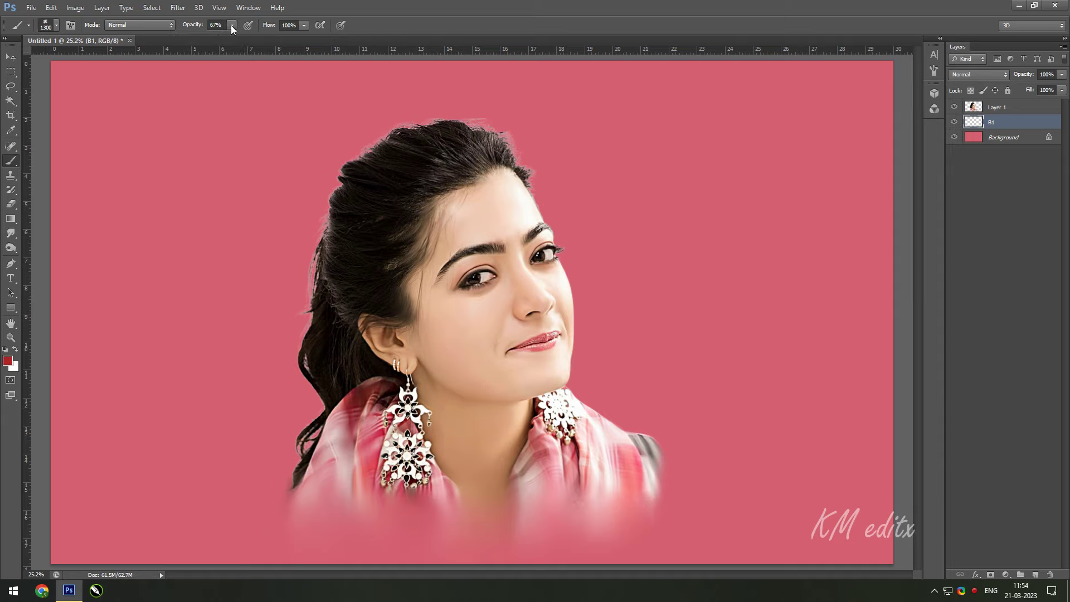
pyautogui.moveTo(251, 501); pyautogui.dragTo(780, 491)
pyautogui.moveTo(696, 406); pyautogui.dragTo(278, 334)
pyautogui.click(612, 262)
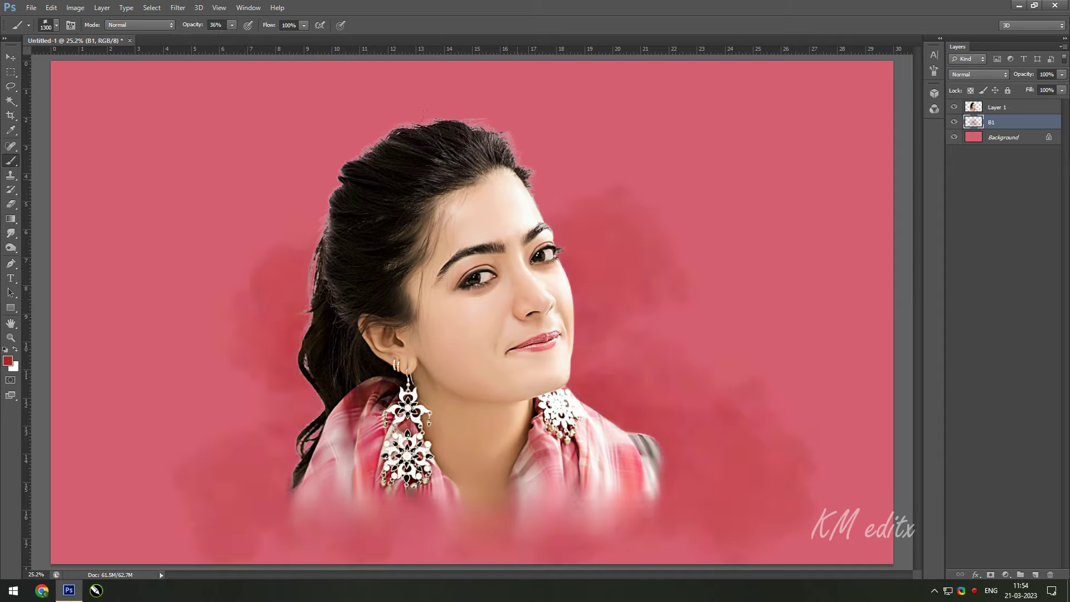
pyautogui.click(490, 156)
pyautogui.click(752, 301)
pyautogui.click(819, 408)
pyautogui.moveTo(161, 379); pyautogui.dragTo(142, 456)
pyautogui.click(258, 507)
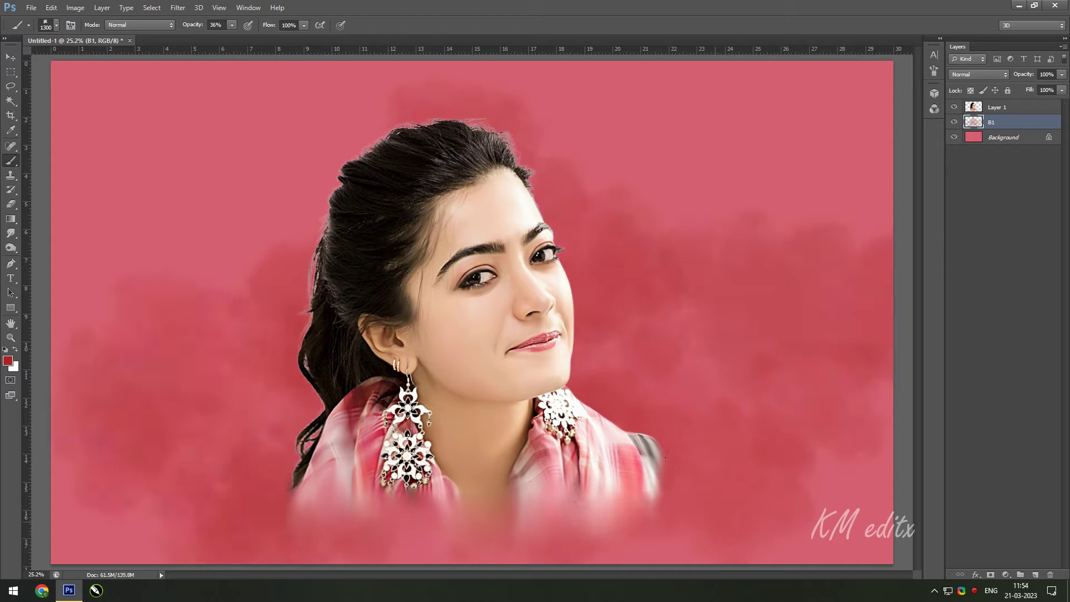
# Step: Dab many more dark-red cloud puffs around the face, neck, chin and corners
pyautogui.click(649, 509)
pyautogui.click(298, 492)
pyautogui.click(259, 360)
pyautogui.click(195, 396)
pyautogui.click(671, 399)
pyautogui.click(245, 208)
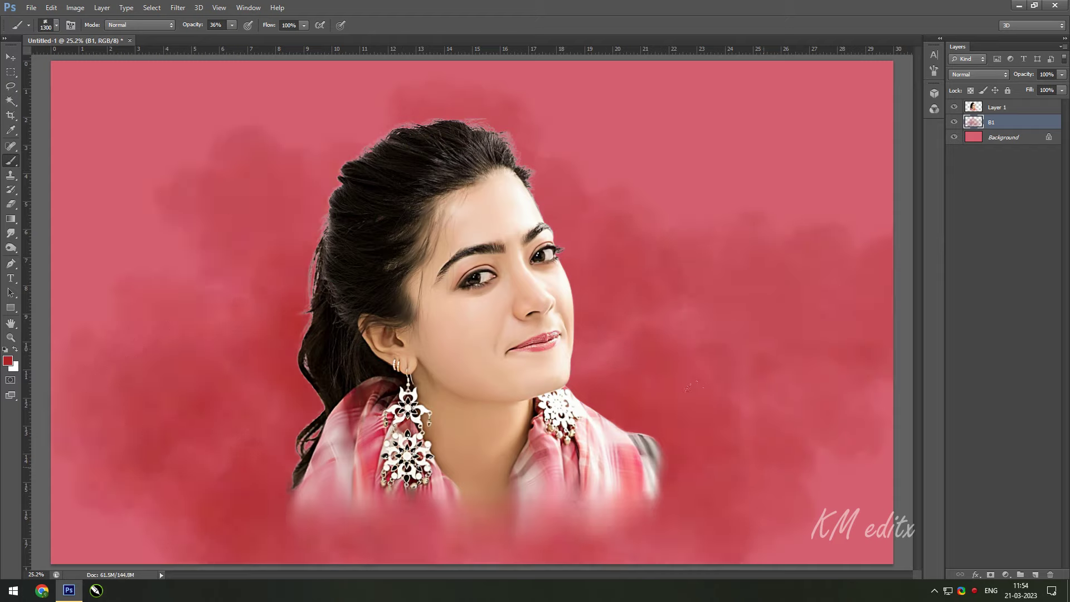
pyautogui.click(807, 491)
pyautogui.click(641, 183)
pyautogui.click(259, 384)
pyautogui.click(251, 441)
pyautogui.click(596, 357)
pyautogui.click(660, 543)
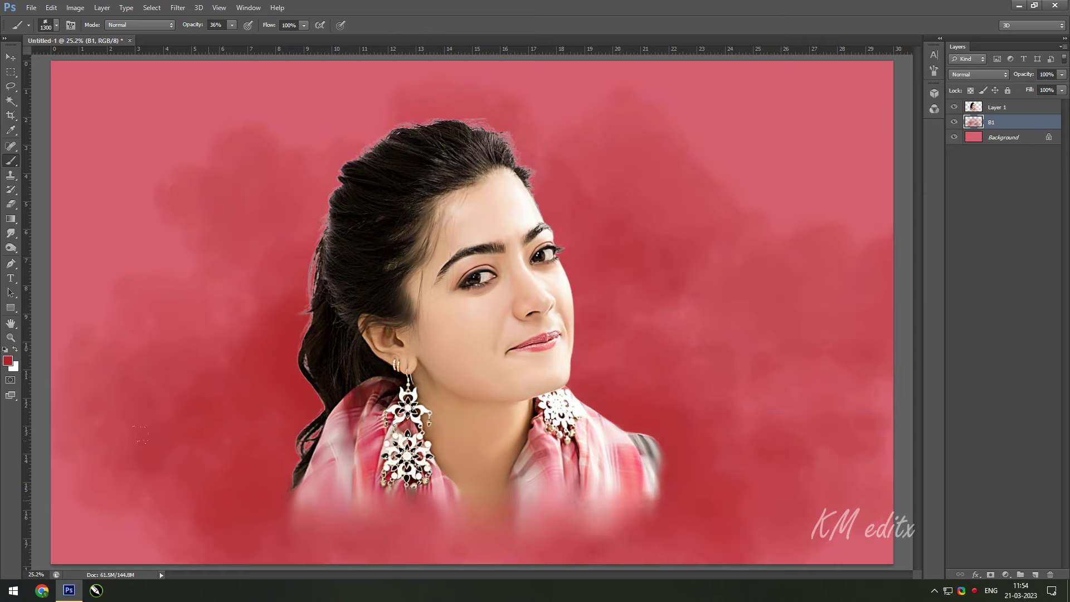
pyautogui.click(135, 519)
pyautogui.click(181, 256)
pyautogui.click(675, 333)
pyautogui.click(810, 490)
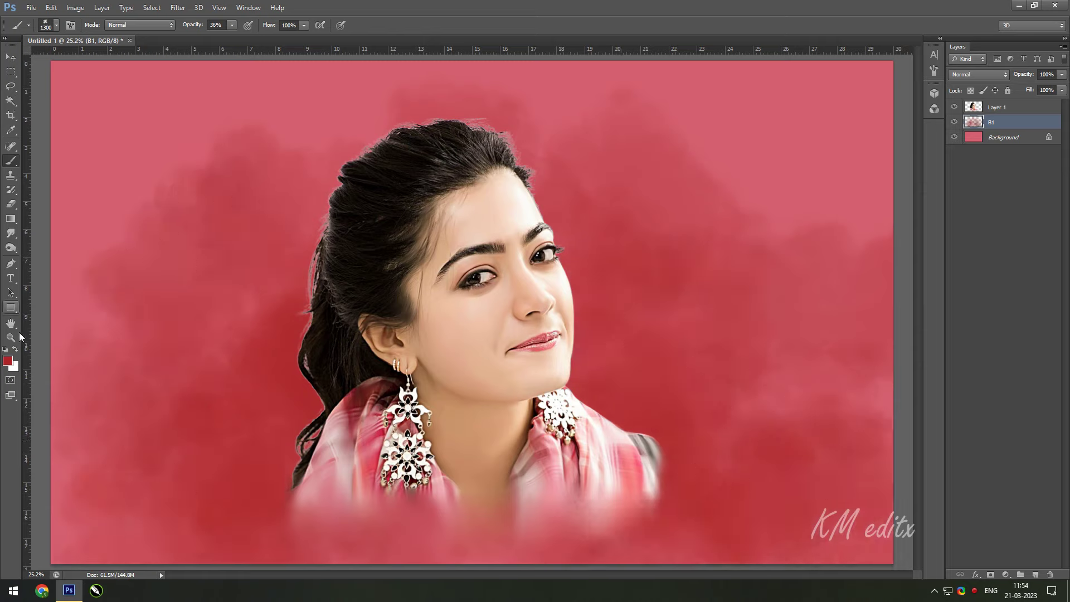
# Step: Pick a new red as the foreground colour
pyautogui.click(7, 361)
pyautogui.click(817, 190)
pyautogui.click(969, 151)
pyautogui.click(1033, 574)
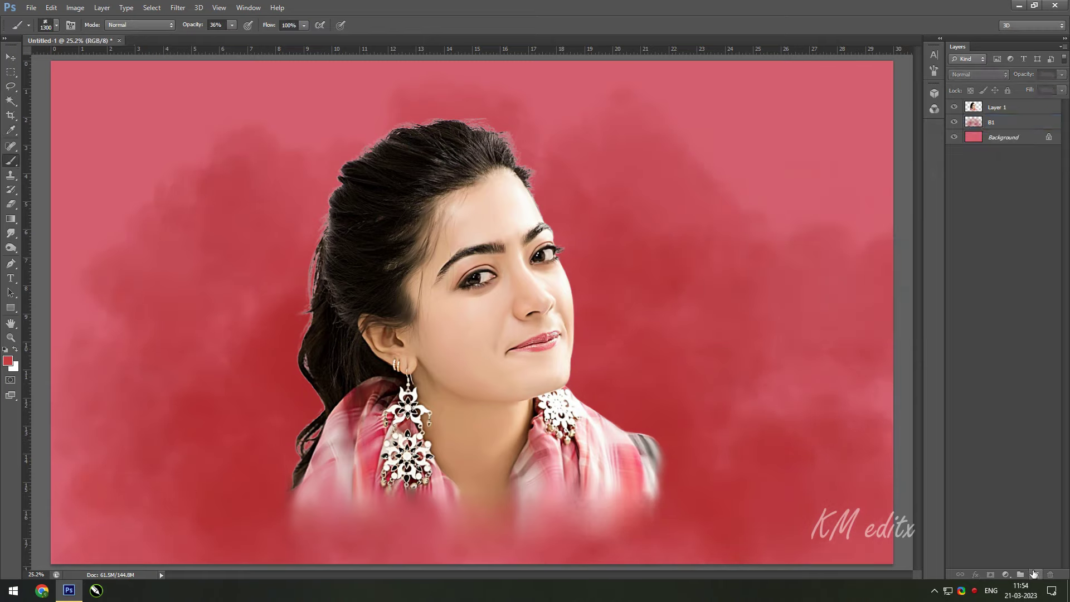
# Step: Add layer B2 and paint soft pink clouds along the bottom at 73% brush opacity
pyautogui.click(1034, 575)
pyautogui.doubleClick(1005, 122)
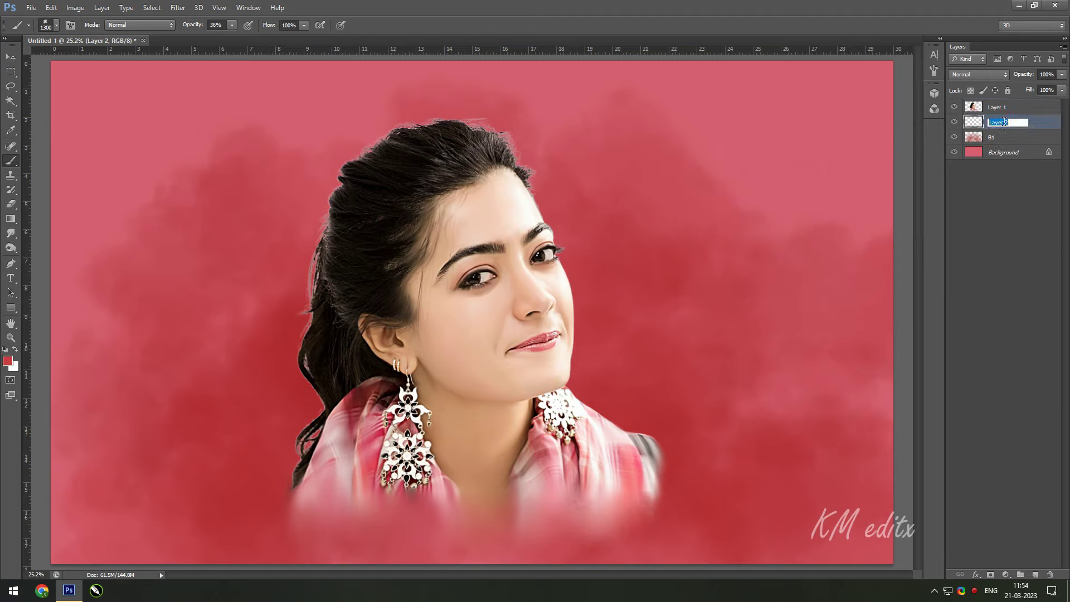
pyautogui.press('Return')
pyautogui.press('Return')
pyautogui.moveTo(232, 25); pyautogui.dragTo(251, 38)
pyautogui.click(257, 378)
pyautogui.click(249, 496)
pyautogui.click(624, 405)
pyautogui.moveTo(665, 438); pyautogui.dragTo(701, 501)
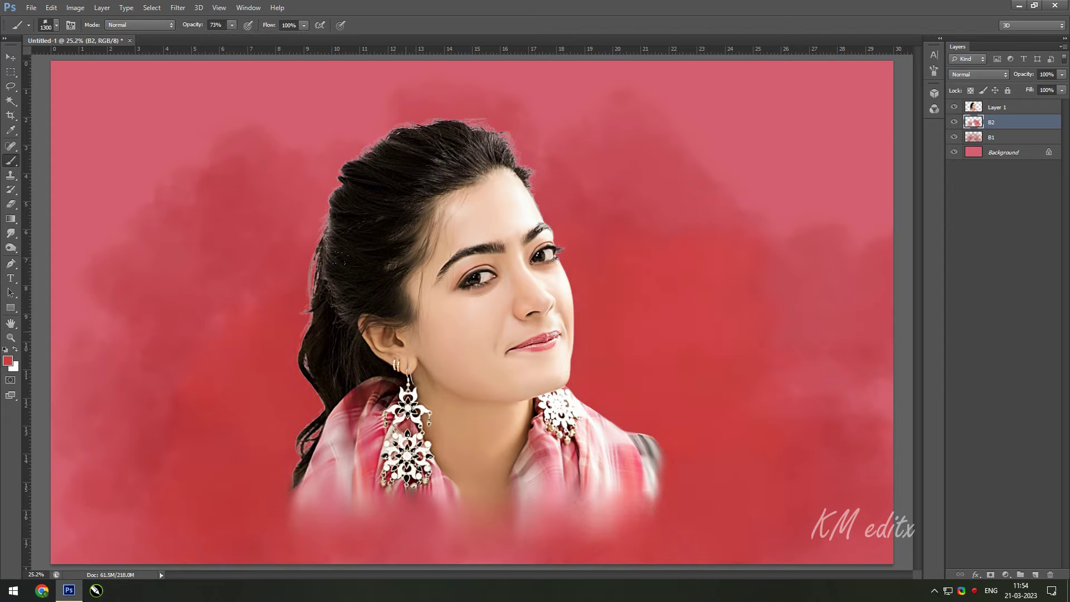
pyautogui.click(266, 429)
# Step: Set a lighter pink foreground and add a new layer named B3
pyautogui.click(8, 361)
pyautogui.click(794, 173)
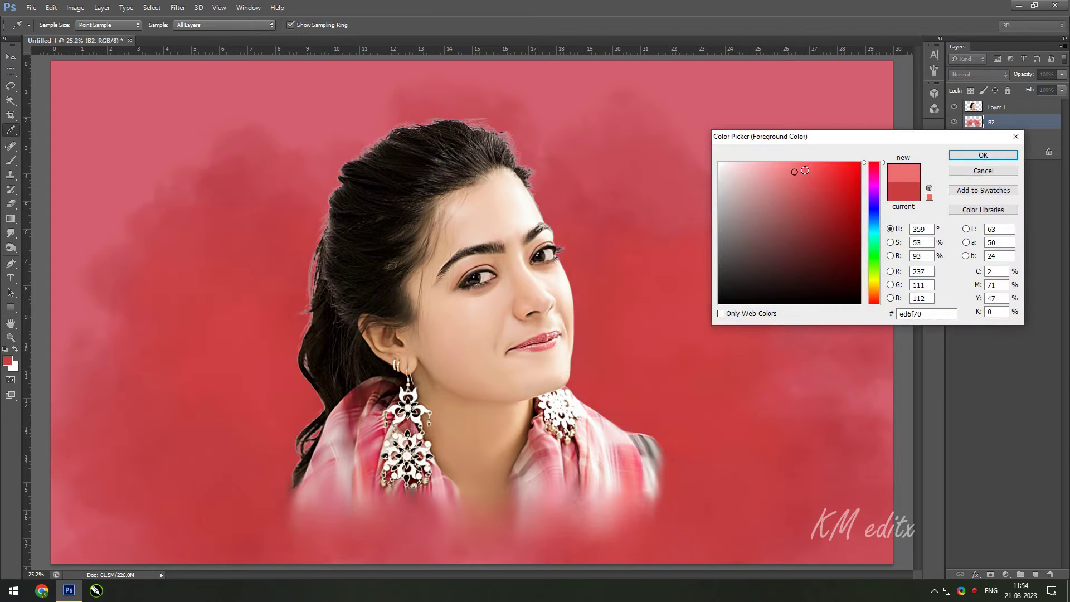
pyautogui.click(979, 151)
pyautogui.click(1034, 576)
pyautogui.doubleClick(995, 123)
pyautogui.write('B3')
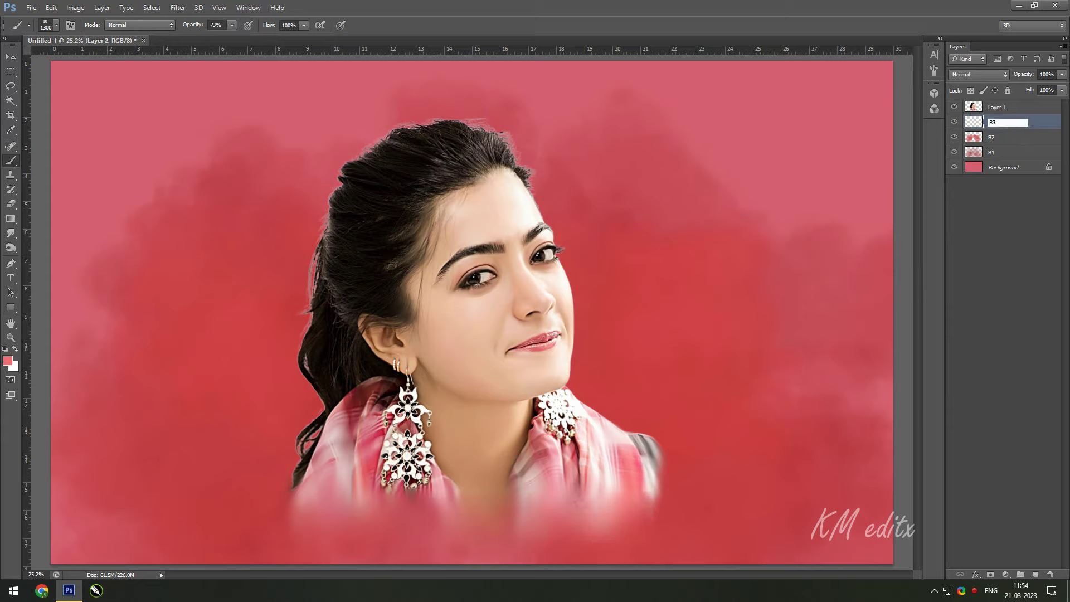
pyautogui.press('Return')
# Step: Paint lighter pink clouds on the left, right, bottom and upper corners
pyautogui.moveTo(267, 262); pyautogui.dragTo(290, 501)
pyautogui.moveTo(585, 250); pyautogui.dragTo(752, 529)
pyautogui.moveTo(279, 529); pyautogui.dragTo(524, 530)
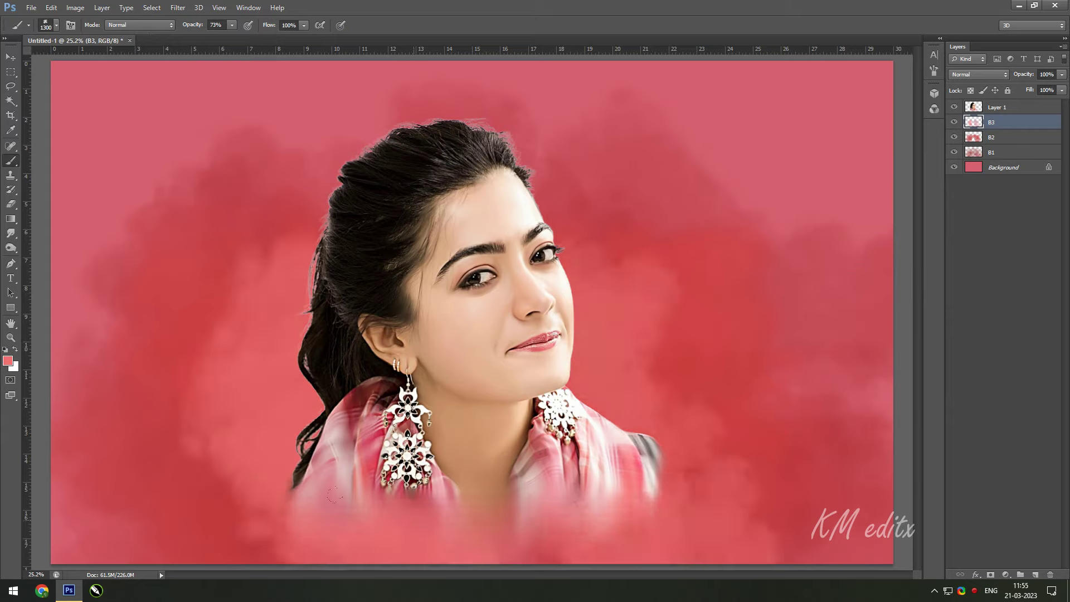
pyautogui.moveTo(301, 446); pyautogui.dragTo(184, 546)
pyautogui.moveTo(641, 289); pyautogui.dragTo(557, 184)
pyautogui.moveTo(334, 211); pyautogui.dragTo(290, 167)
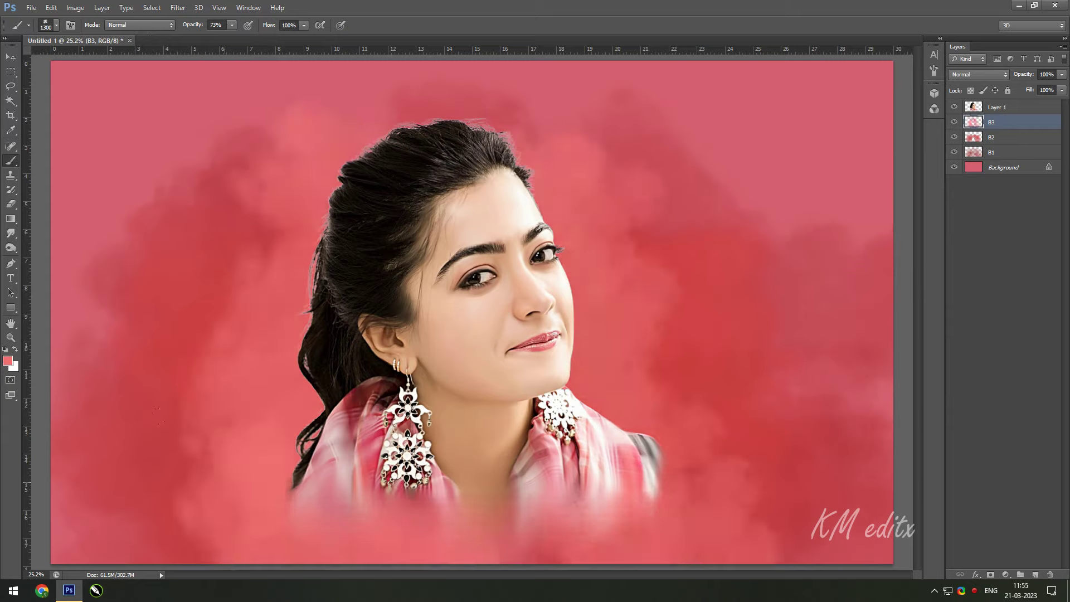
# Step: Add layer B4 with light pink as the foreground colour and the Brush active
pyautogui.click(1034, 575)
pyautogui.doubleClick(994, 122)
pyautogui.write('B4')
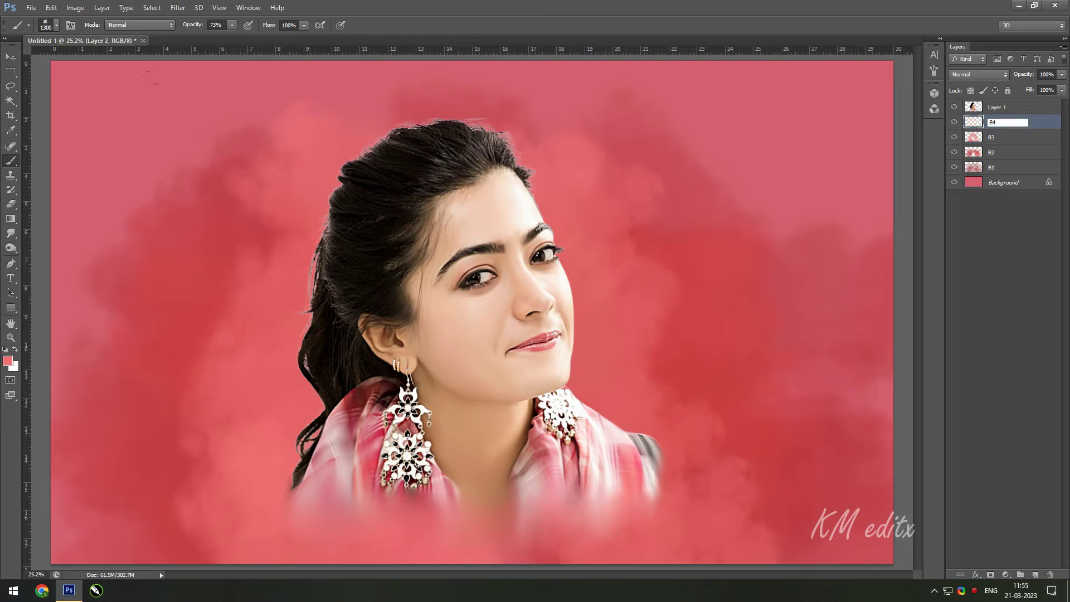
pyautogui.click(8, 361)
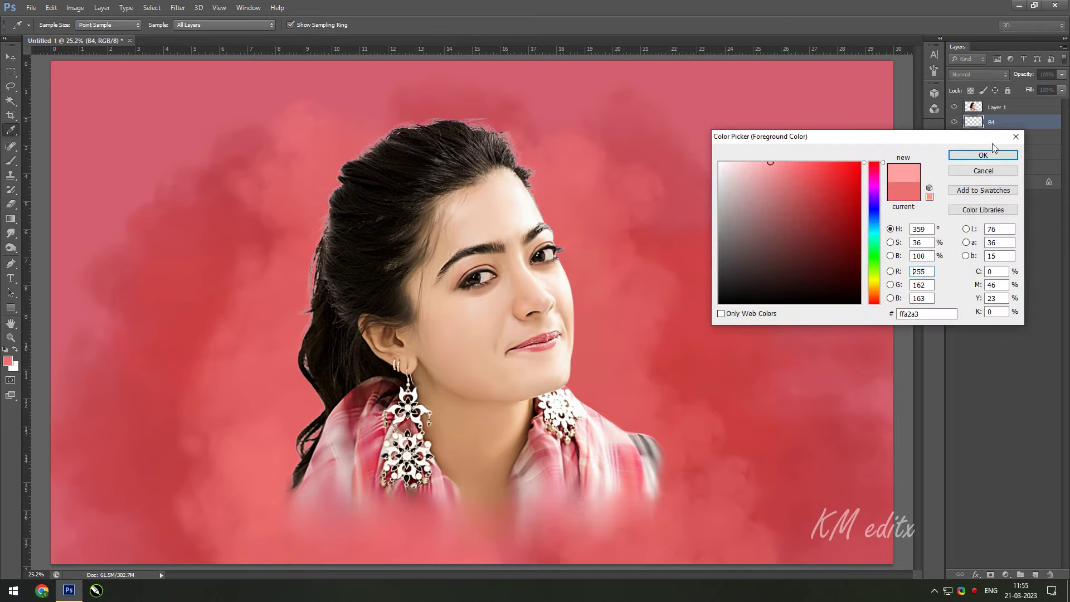
pyautogui.click(982, 155)
pyautogui.press('b')
# Step: Brush light pink around both sides of the face, redoing strokes until they look right
pyautogui.moveTo(362, 530); pyautogui.dragTo(234, 234)
pyautogui.moveTo(557, 530); pyautogui.dragTo(780, 167)
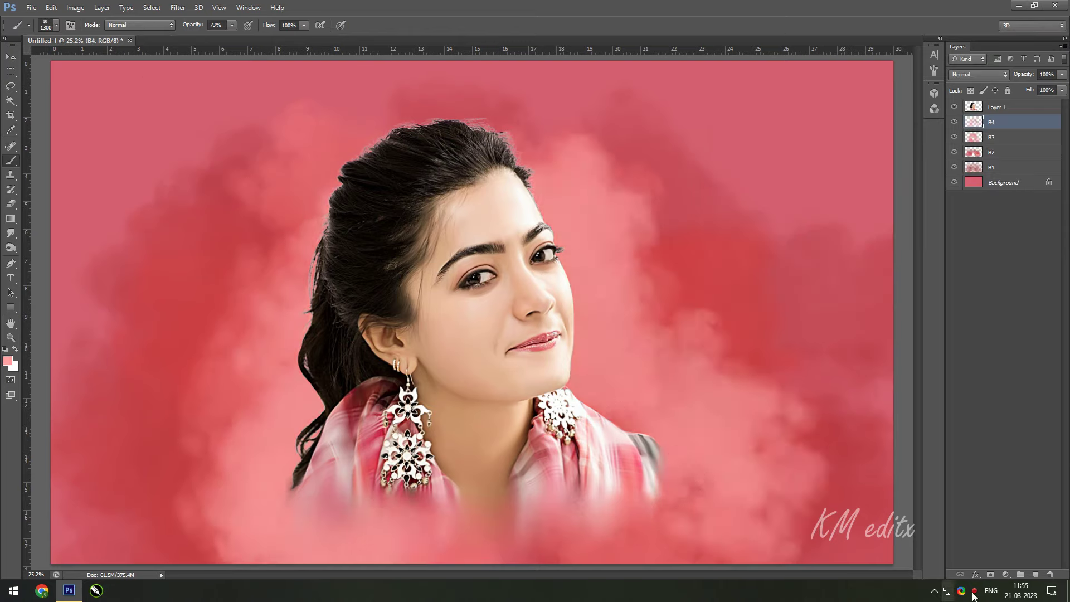
pyautogui.hotkey('ctrl', 'z')
pyautogui.moveTo(613, 306); pyautogui.dragTo(658, 401)
pyautogui.moveTo(641, 446)
pyautogui.mouseDown()
pyautogui.moveTo(692, 394)
pyautogui.moveTo(557, 535)
pyautogui.mouseUp()
pyautogui.hotkey('ctrl', 'z')
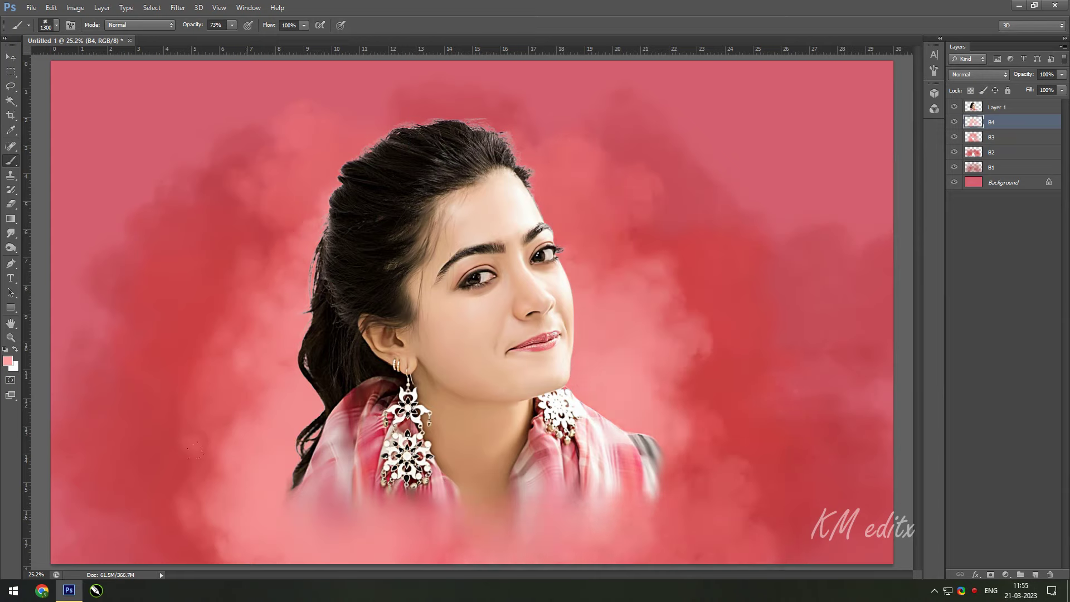
pyautogui.moveTo(296, 234); pyautogui.dragTo(195, 435)
pyautogui.hotkey('ctrl', 'z')
pyautogui.moveTo(585, 212); pyautogui.dragTo(414, 267)
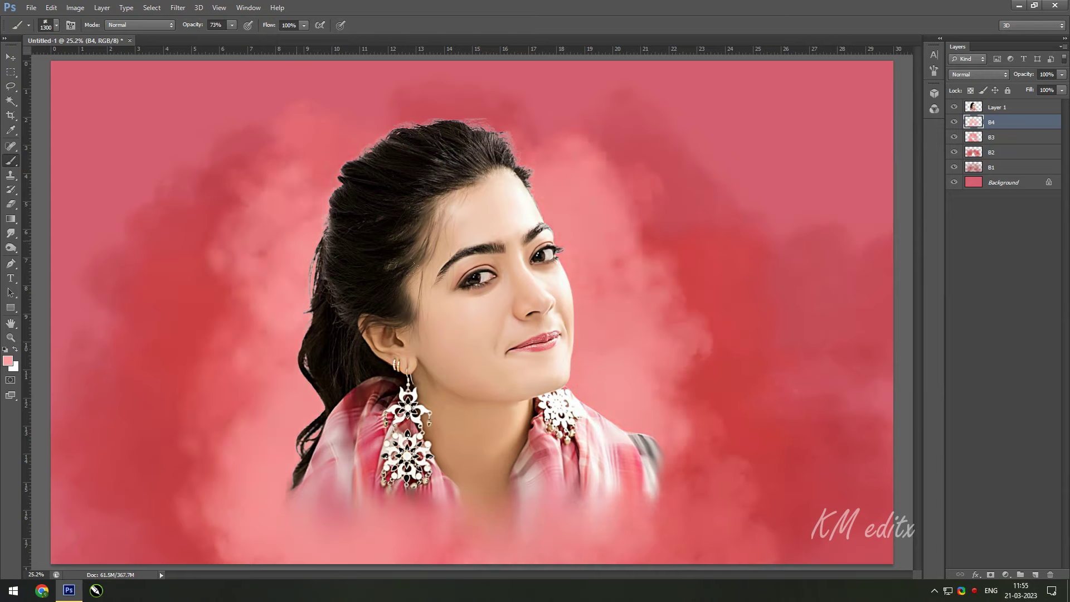
# Step: Switch to deeper red c84246 and darken the clouds along the top and left edge
pyautogui.click(8, 361)
pyautogui.click(231, 299)
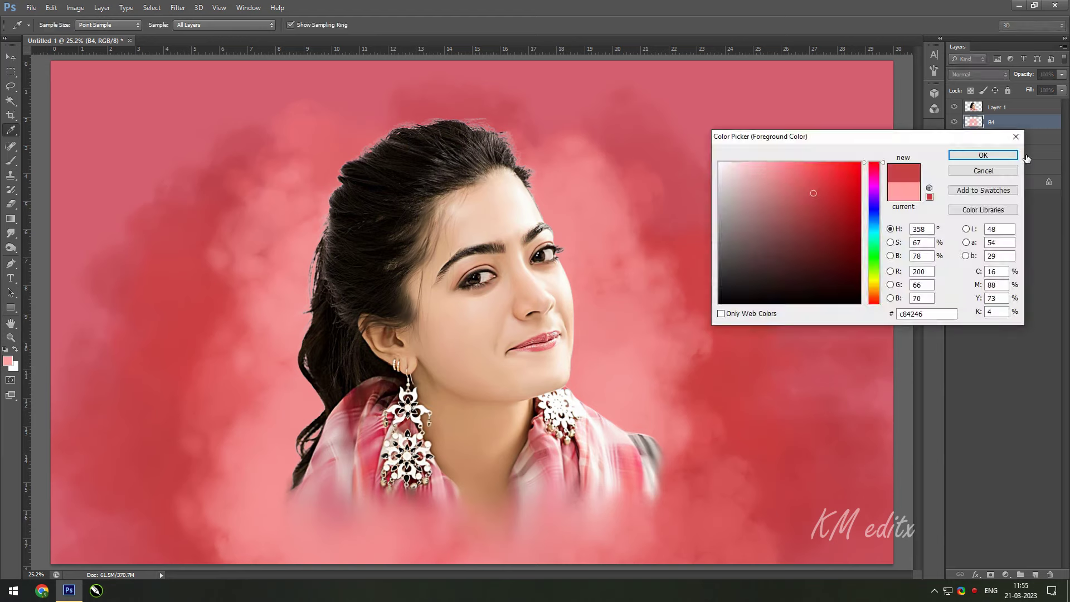
pyautogui.click(1003, 155)
pyautogui.moveTo(156, 145)
pyautogui.mouseDown()
pyautogui.moveTo(557, 100)
pyautogui.moveTo(808, 139)
pyautogui.moveTo(279, 100)
pyautogui.moveTo(84, 362)
pyautogui.mouseUp()
pyautogui.click(1003, 334)
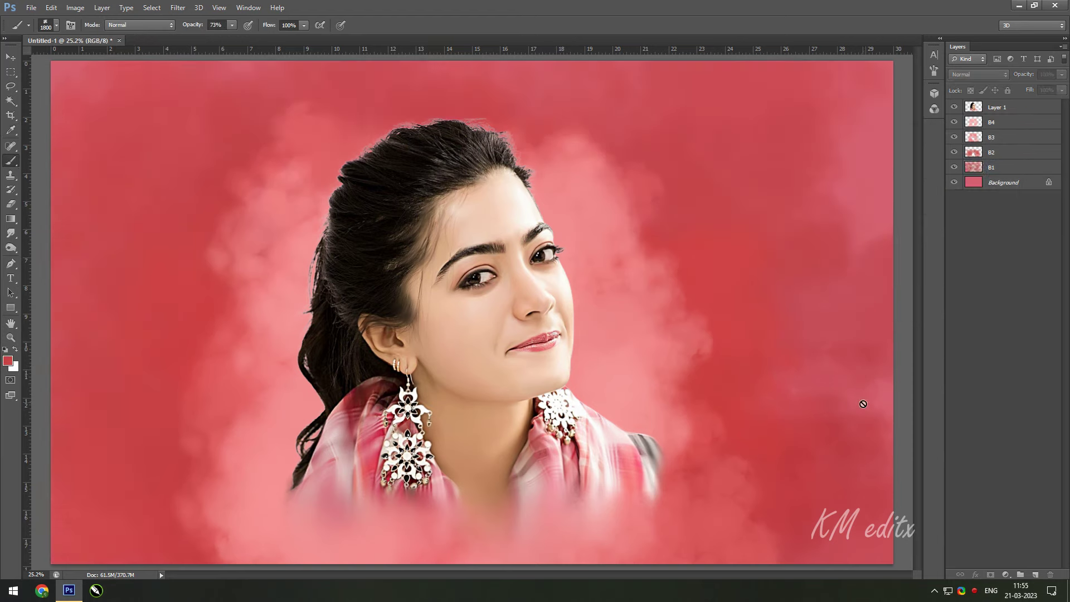
# Step: Select layer B3, reset the foreground colour and leave quick mask mode
pyautogui.click(1003, 167)
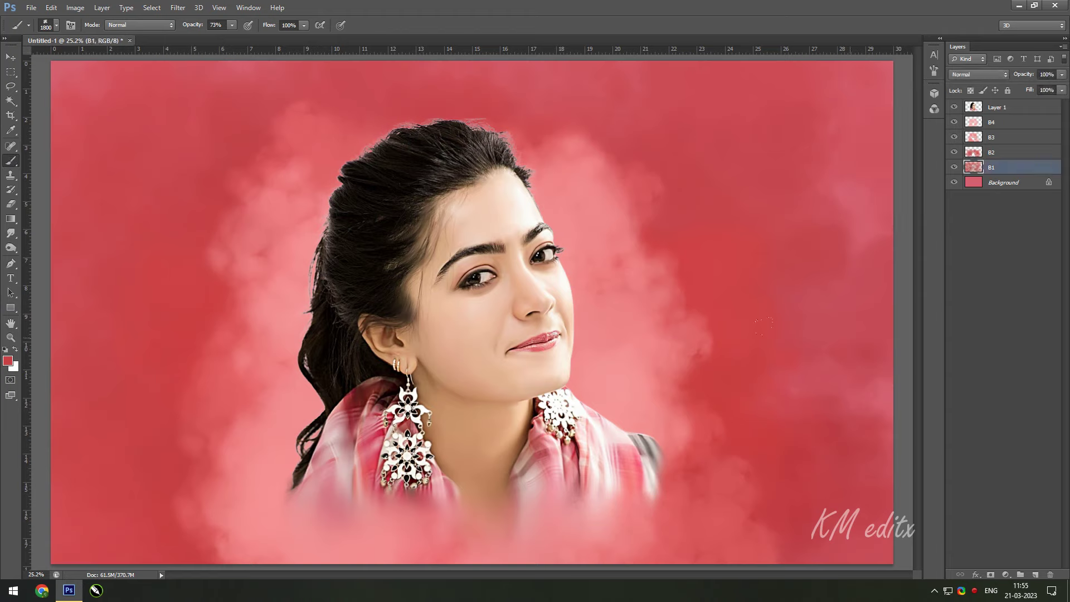
pyautogui.click(1036, 137)
pyautogui.click(5, 349)
pyautogui.click(8, 361)
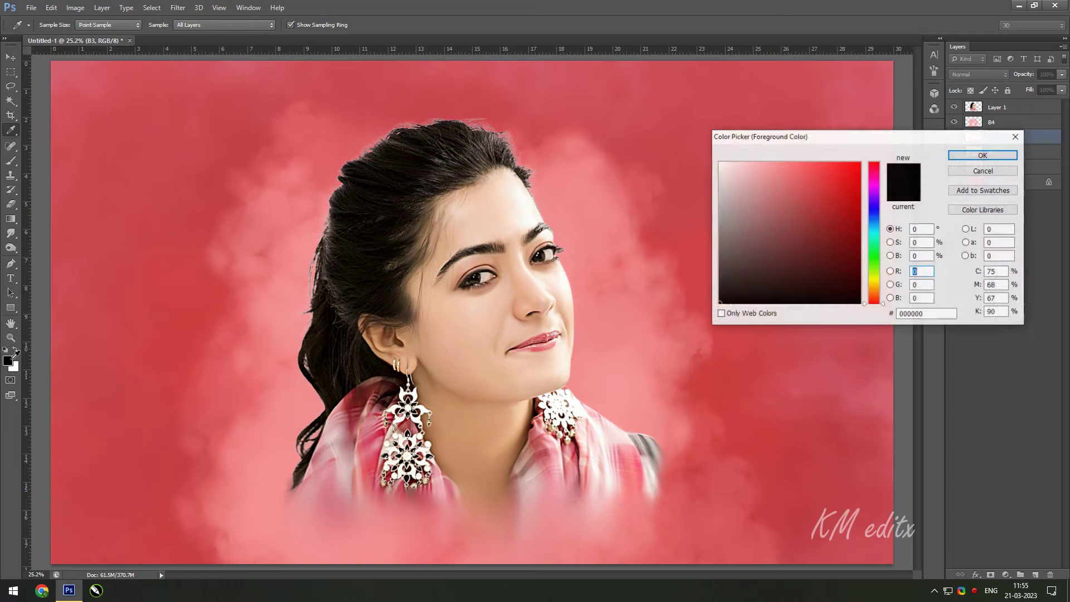
pyautogui.press('Return')
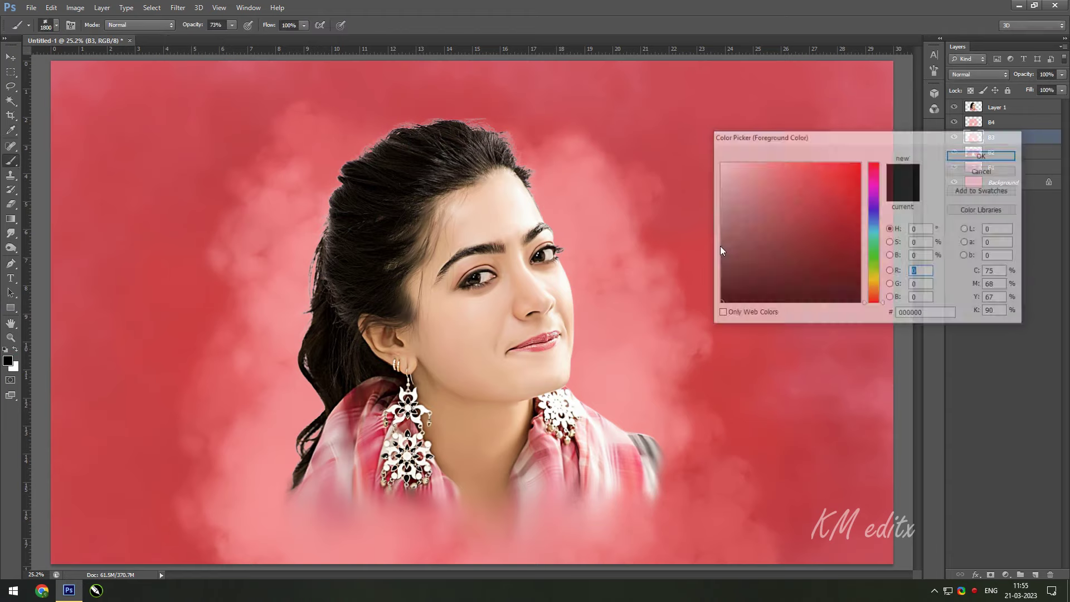
pyautogui.click(10, 380)
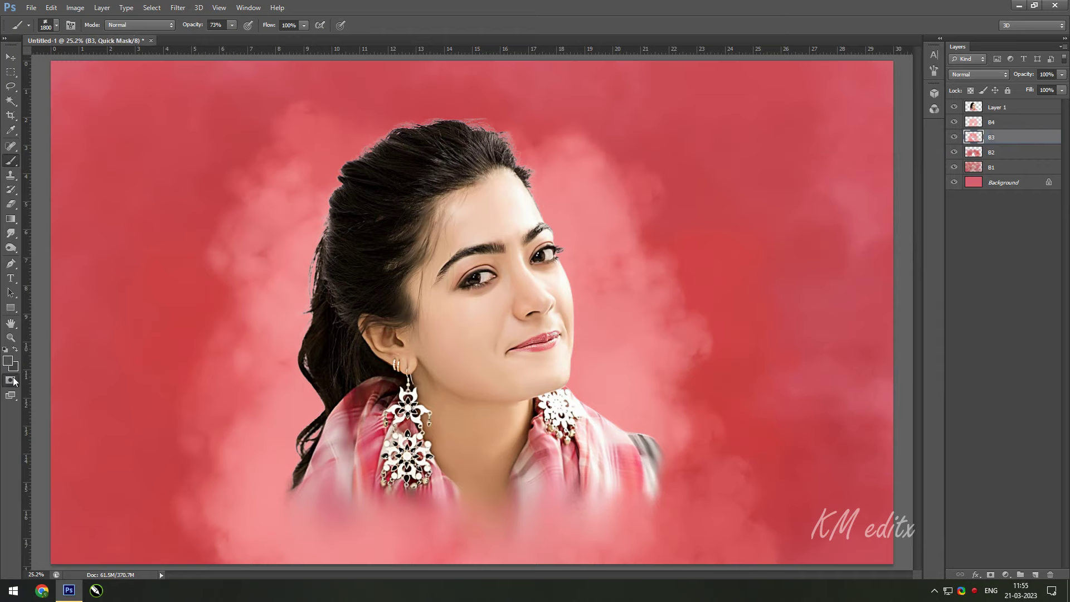
pyautogui.click(8, 360)
pyautogui.press('Return')
pyautogui.click(10, 379)
pyautogui.click(8, 361)
pyautogui.press('Return')
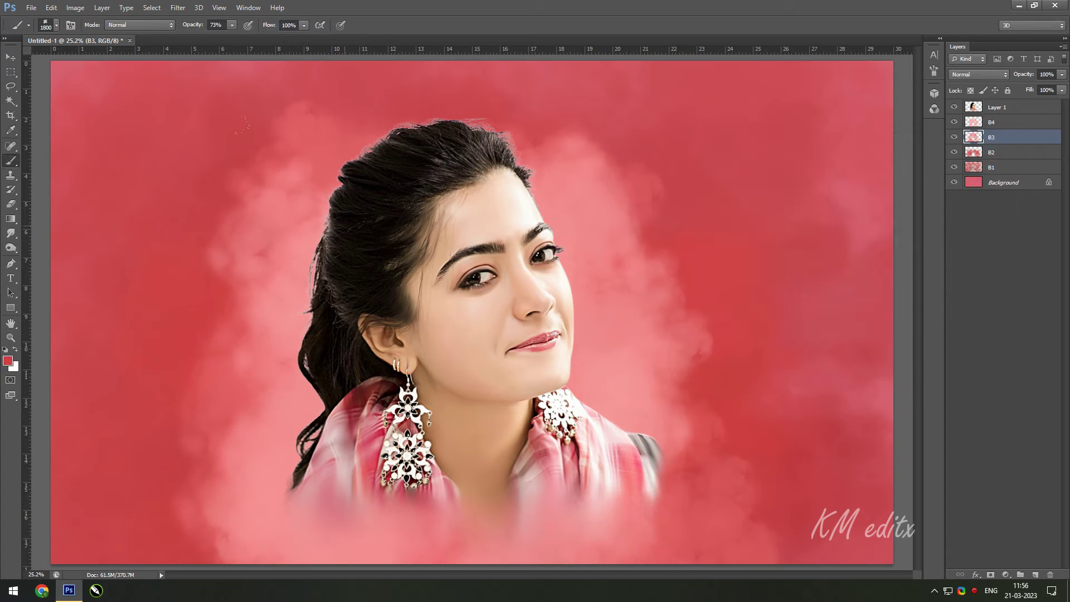
# Step: Add a new layer B5 above B3 with a blue foreground colour
pyautogui.click(1035, 574)
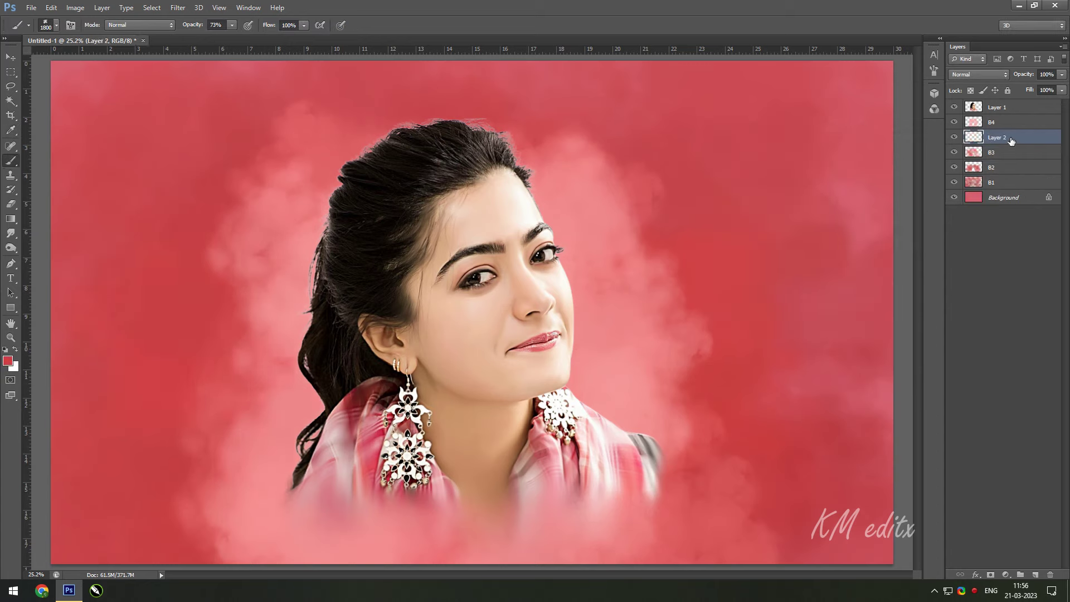
pyautogui.doubleClick(1003, 137)
pyautogui.write('B5')
pyautogui.press('Return')
pyautogui.click(7, 361)
pyautogui.click(967, 154)
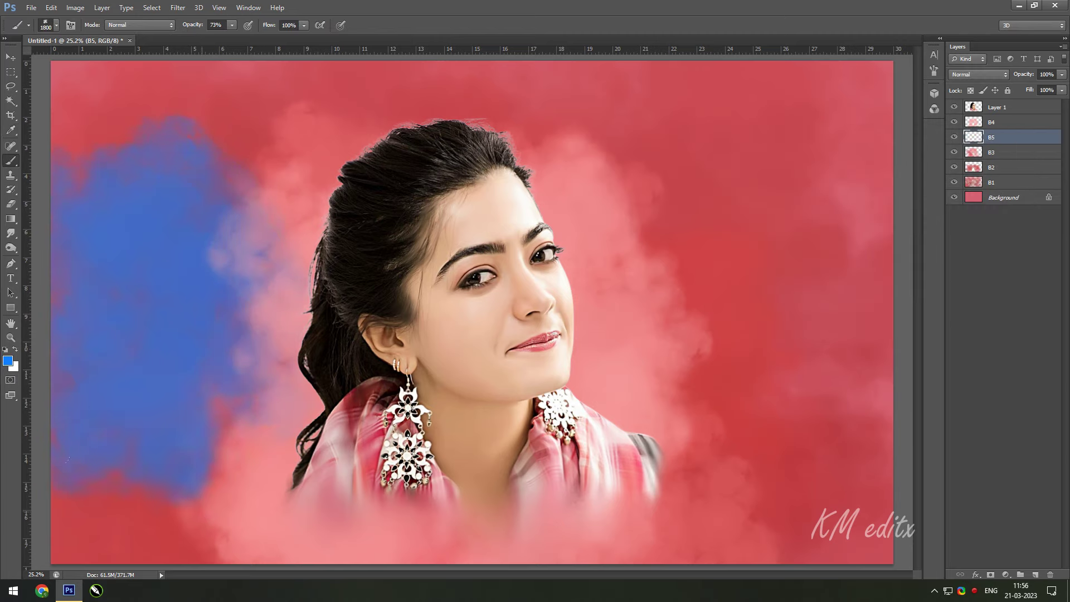
# Step: Stamp large purple-blue clouds on the left, right of the face and top, then pick light blue
pyautogui.press(']')
pyautogui.click(133, 430)
pyautogui.click(763, 345)
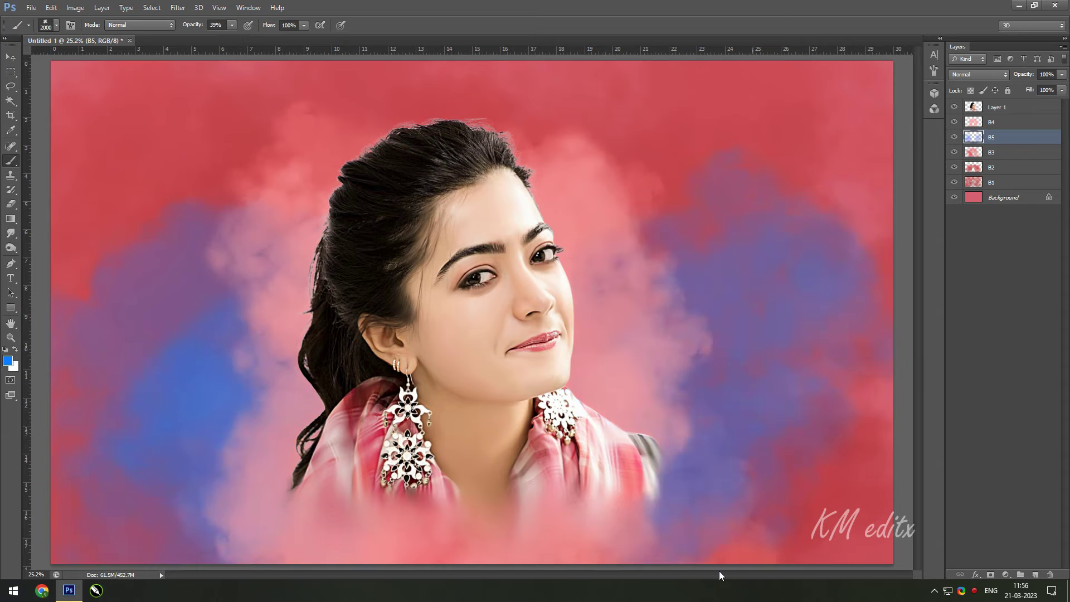
pyautogui.click(290, 106)
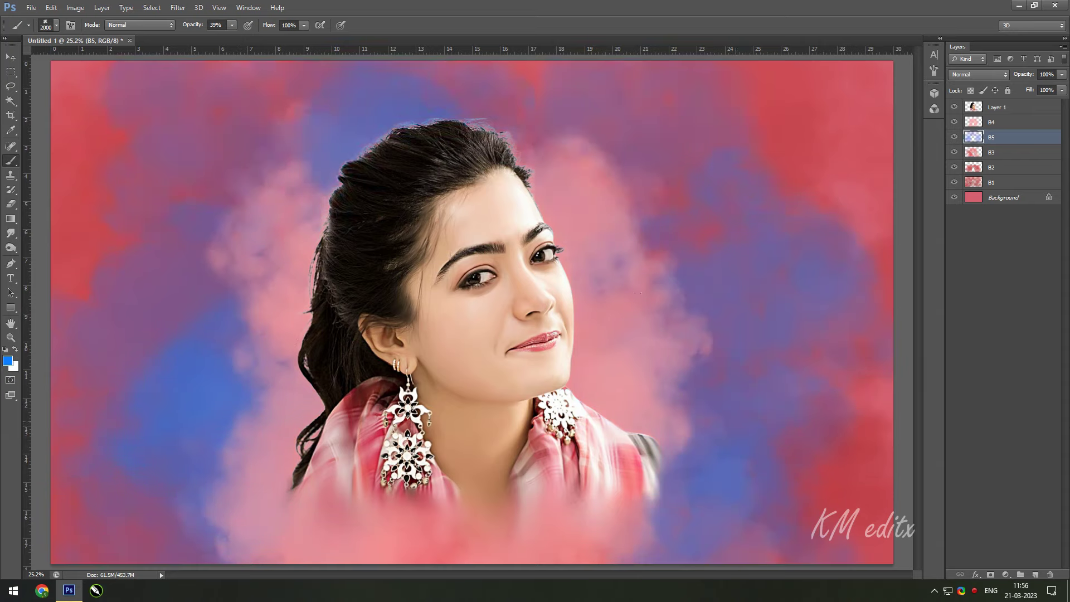
pyautogui.click(7, 361)
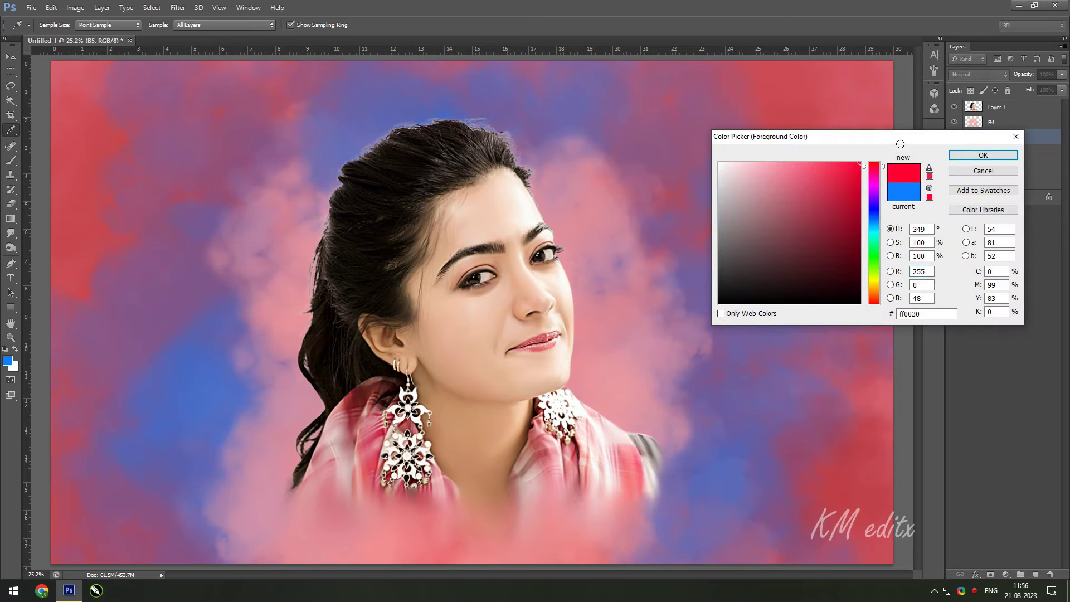
pyautogui.click(874, 222)
pyautogui.click(983, 155)
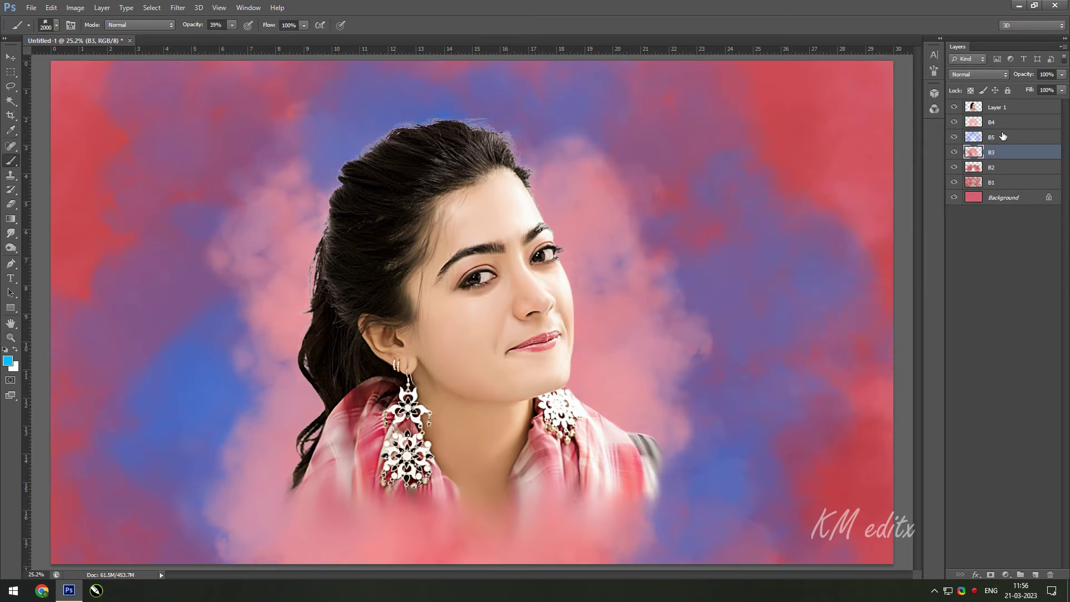
# Step: Add layer B6 above B5 and dab soft blue over the upper-left, lower-left and lower-right clouds
pyautogui.click(1003, 136)
pyautogui.hotkey('ctrl', 'shift', 'alt', 'n')
pyautogui.doubleClick(998, 137)
pyautogui.write('B6')
pyautogui.press('Return')
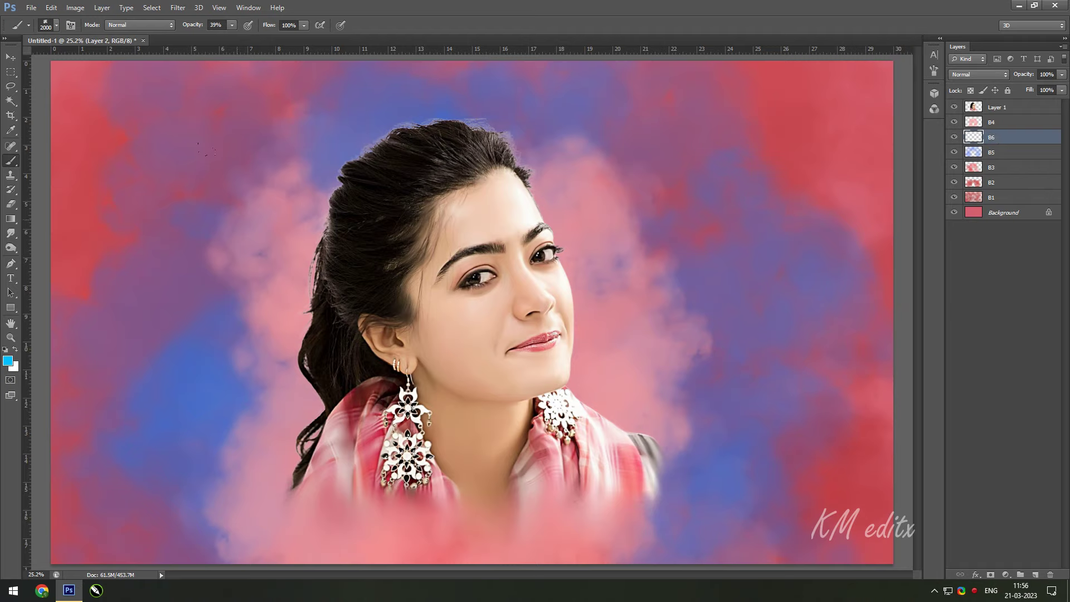
pyautogui.click(227, 217)
pyautogui.click(109, 425)
pyautogui.click(763, 468)
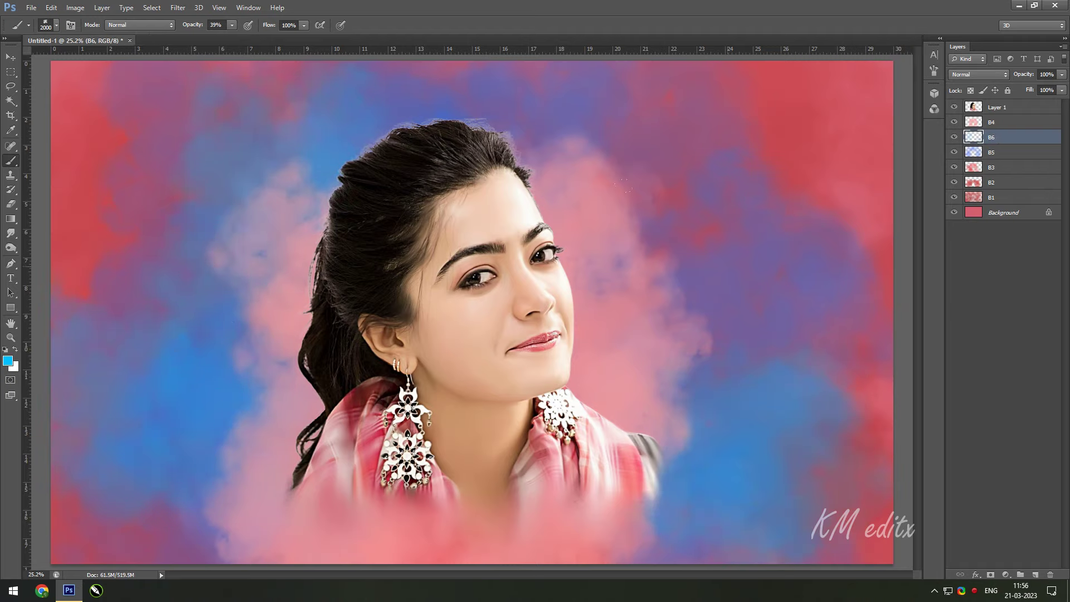
pyautogui.click(128, 245)
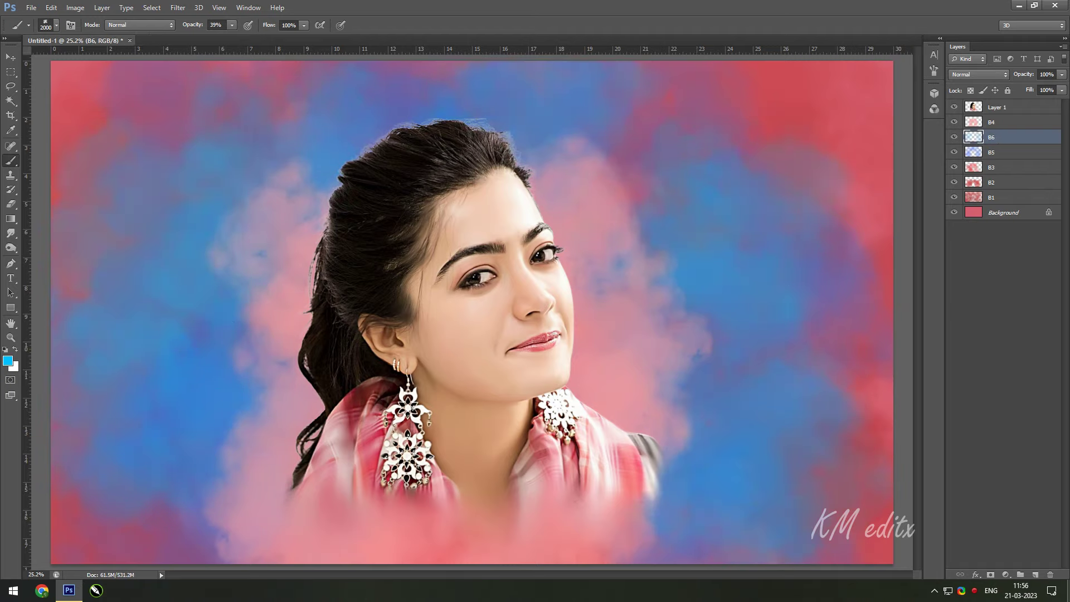
# Step: On layer B4, blend blue into the pink clouds right of the head and neck
pyautogui.click(1003, 122)
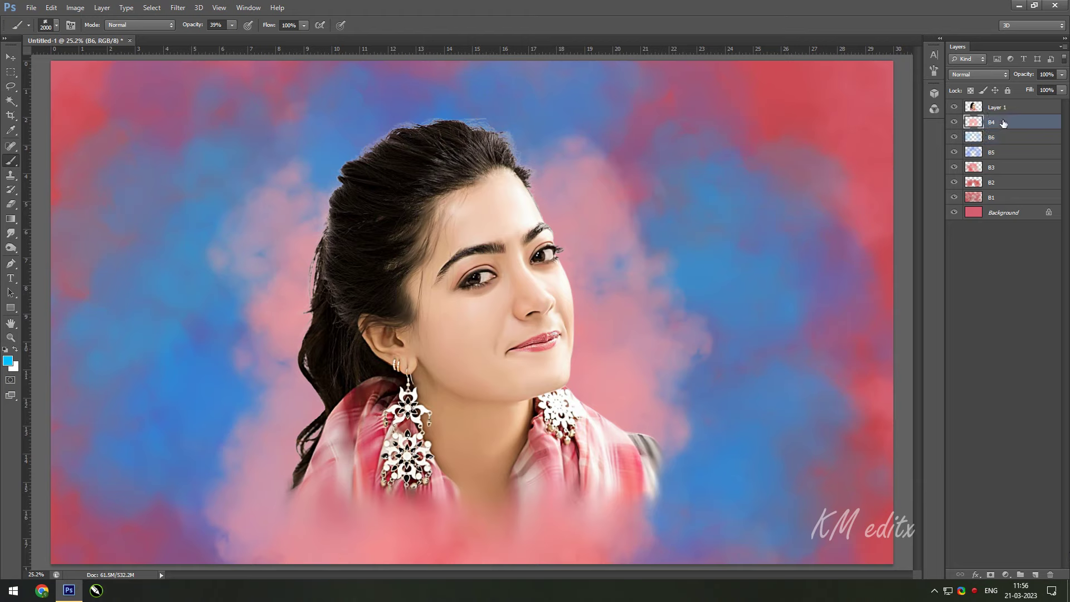
pyautogui.click(590, 184)
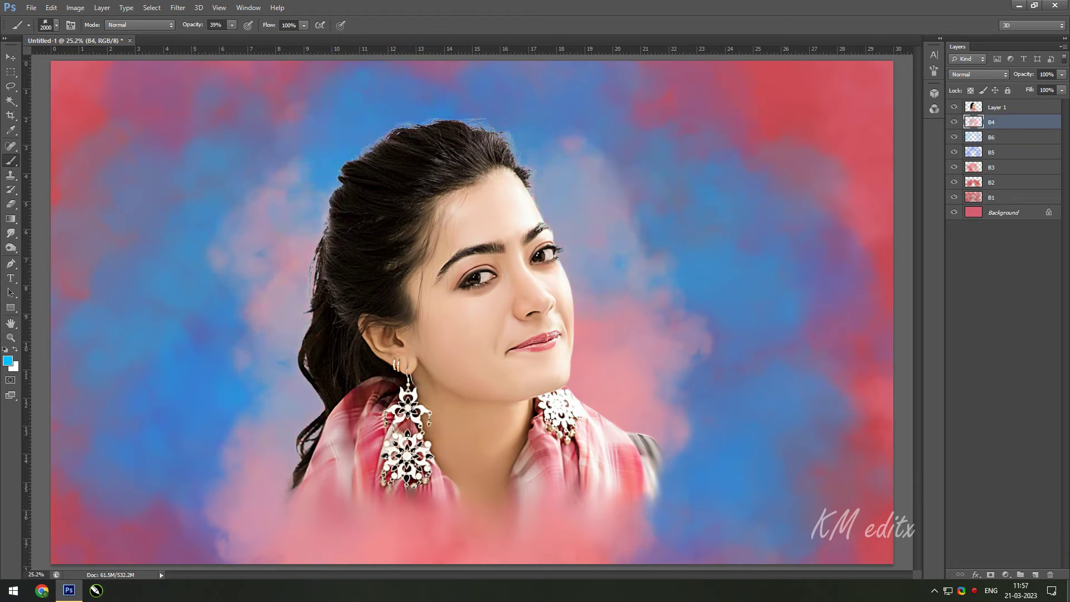
pyautogui.click(613, 378)
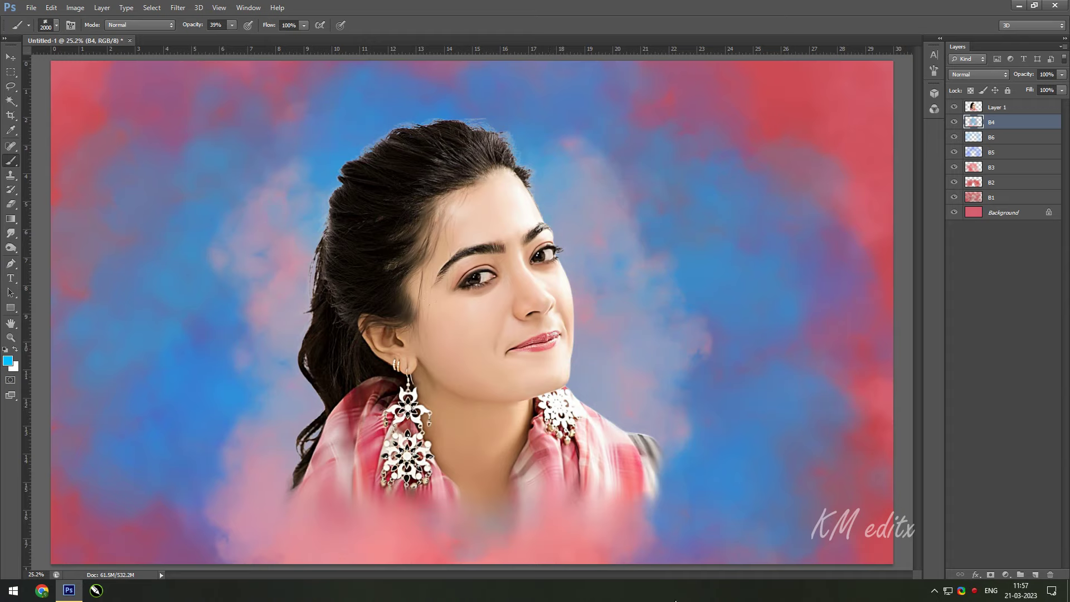
pyautogui.press('v')
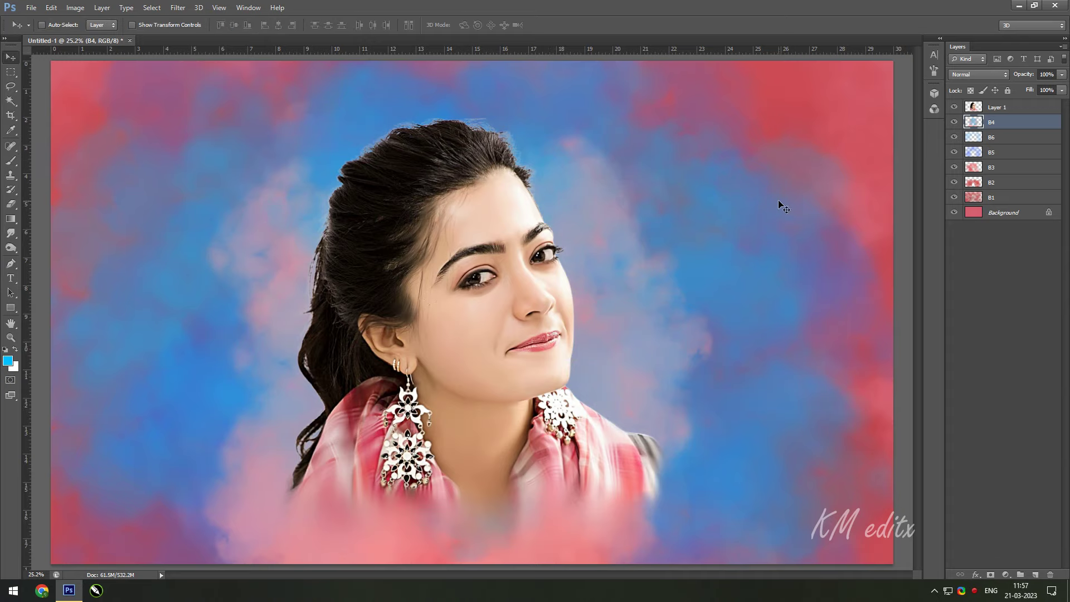
# Step: Zoom in and set up the Smudge tool with the 91 px brush preset
pyautogui.scroll(2, 556, 286)
pyautogui.scroll(1, 556, 287)
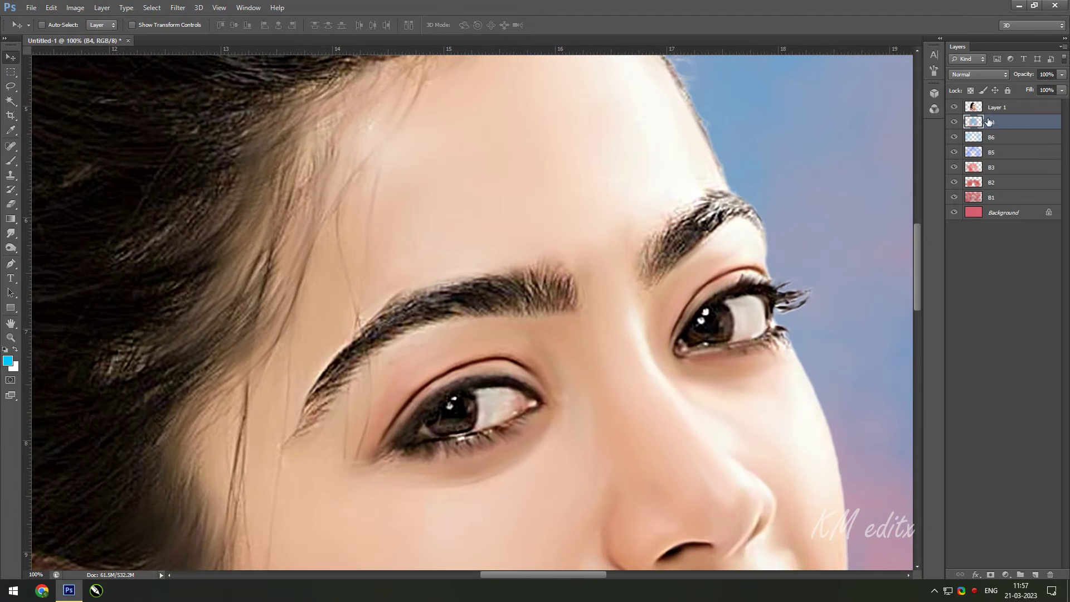
pyautogui.hotkey('alt', ']')
pyautogui.press('b')
pyautogui.click(17, 237)
pyautogui.rightClick(945, 354)
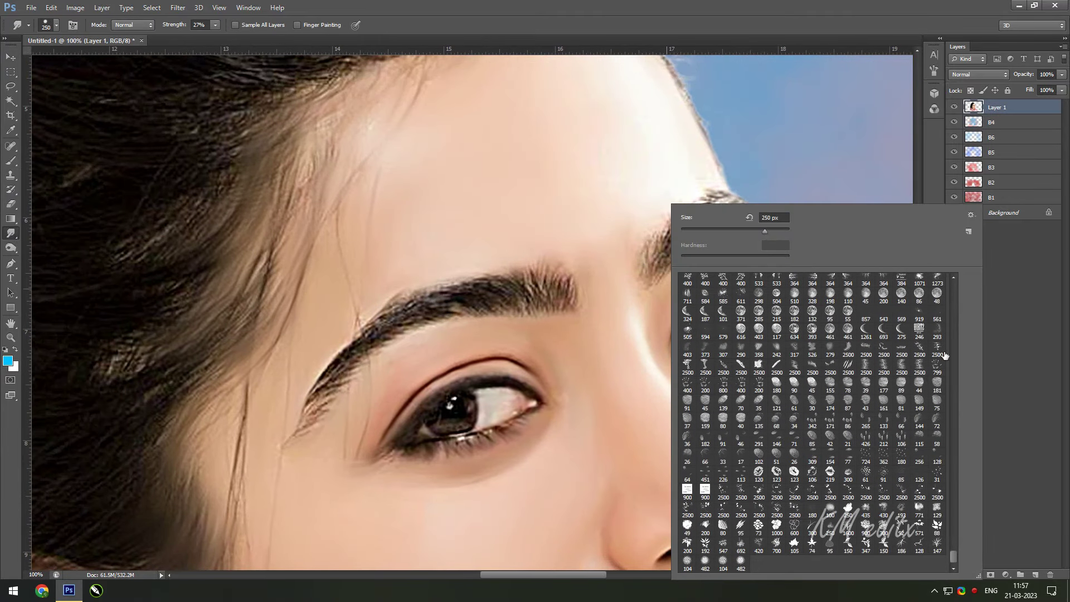
pyautogui.click(888, 481)
pyautogui.click(526, 279)
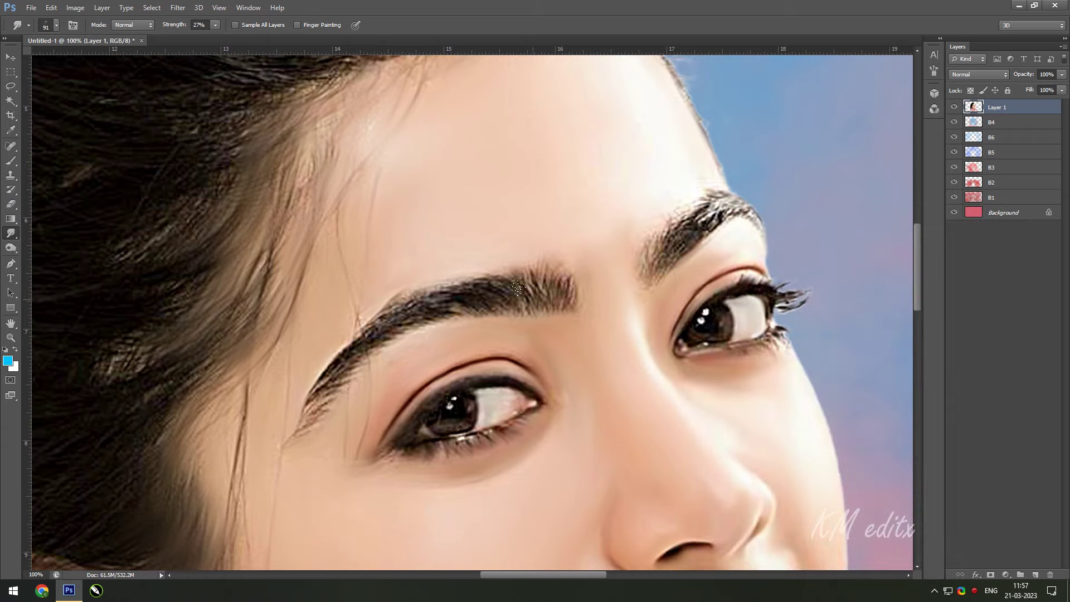
# Step: Smudge along the left eyebrow, shrink the brush to 70 px, and zoom out to the whole face
pyautogui.moveTo(467, 298)
pyautogui.mouseDown()
pyautogui.moveTo(323, 371)
pyautogui.moveTo(282, 415)
pyautogui.mouseUp()
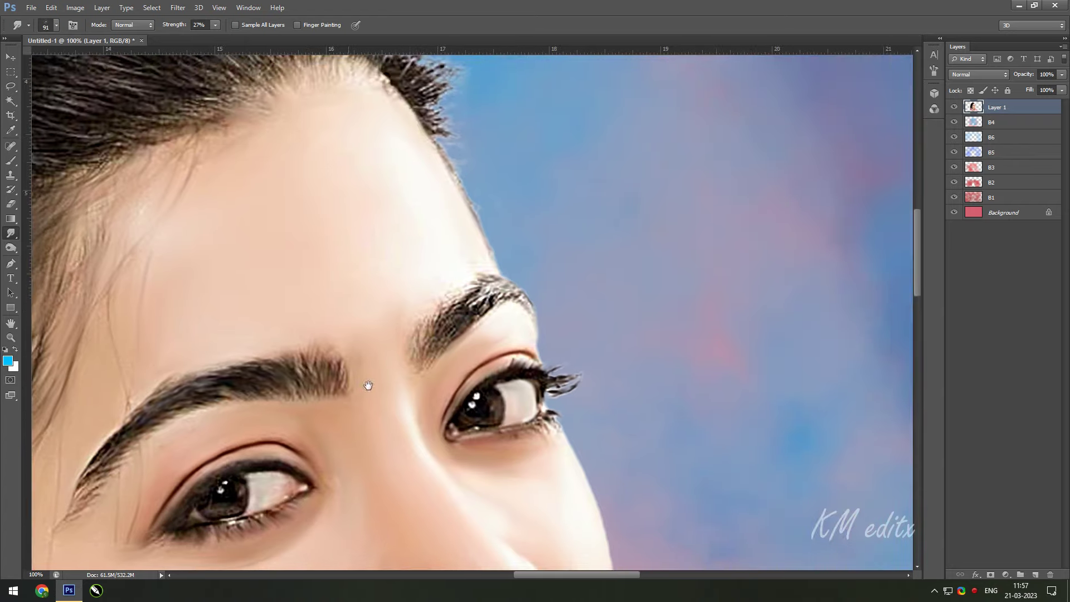
pyautogui.moveTo(596, 302); pyautogui.dragTo(370, 383)
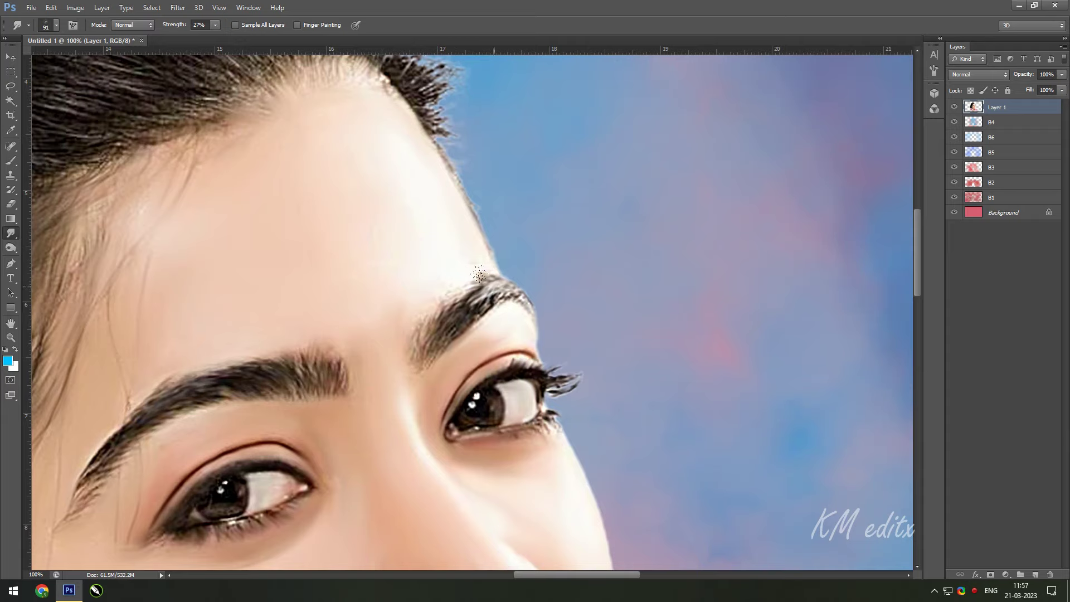
pyautogui.press('[')
pyautogui.press('[')
pyautogui.scroll(-3, 640, 396)
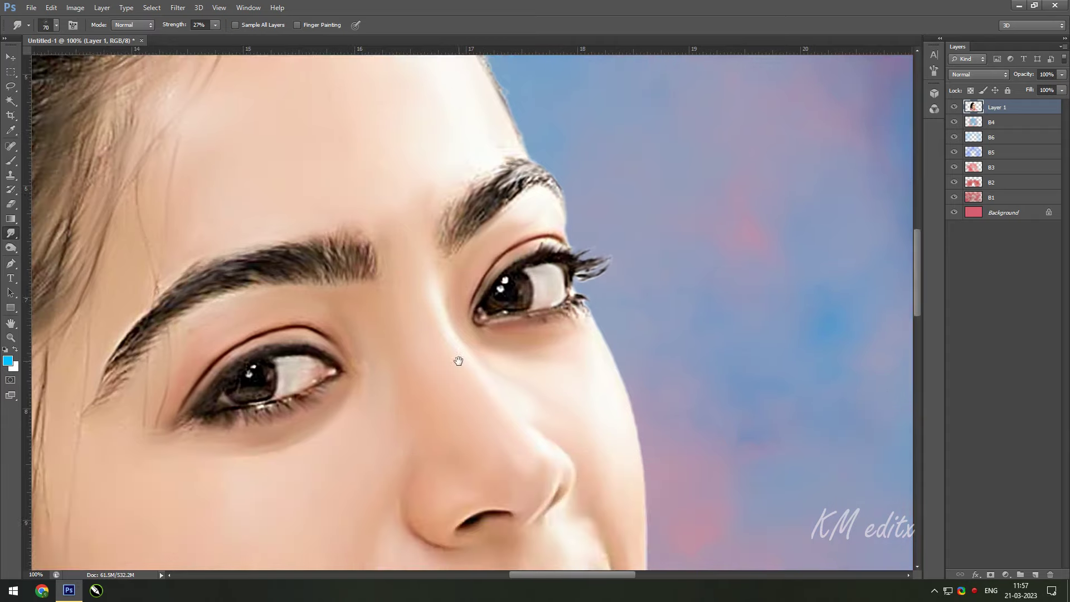
pyautogui.hscroll(-6, 454, 354)
pyautogui.hotkey('ctrl', '-')
# Step: Enlarge the smudge brush to 150 px and bring the ear and side hair into view
pyautogui.press(']')
pyautogui.press(']')
pyautogui.press(']')
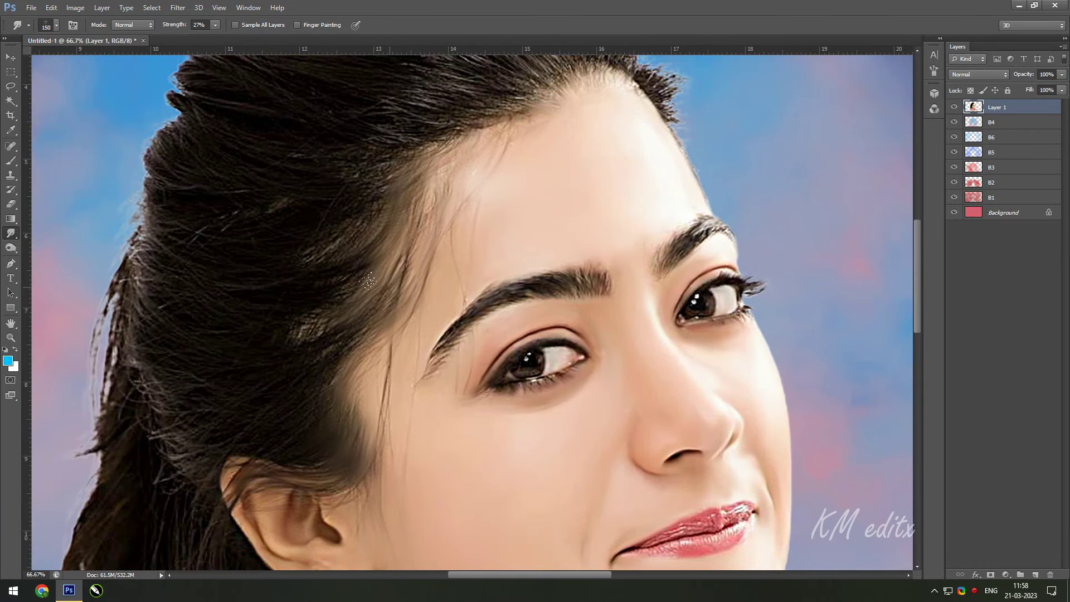
pyautogui.press('z')
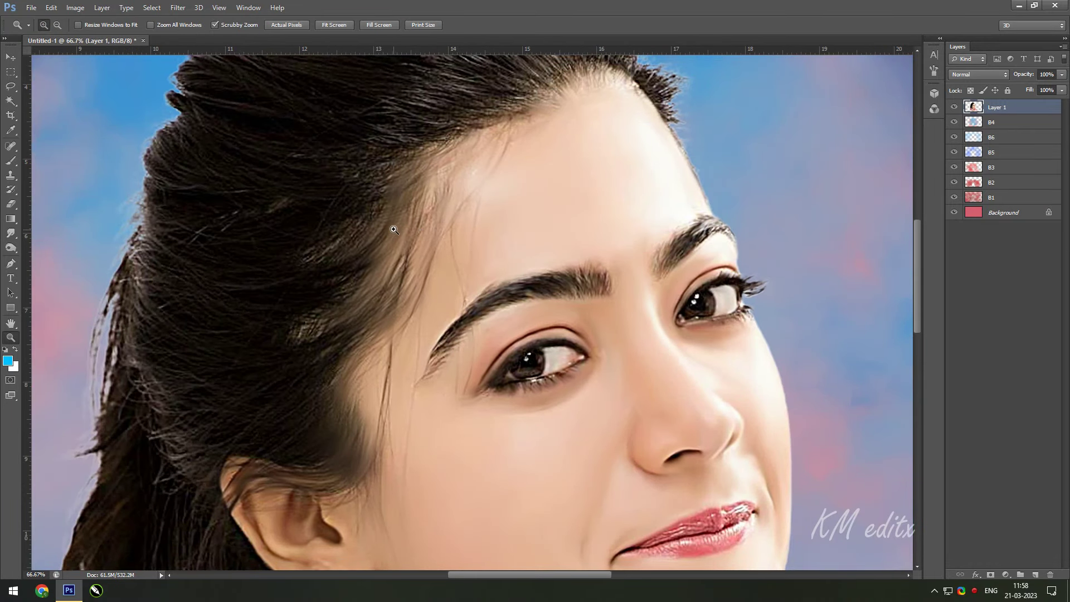
pyautogui.press('r')
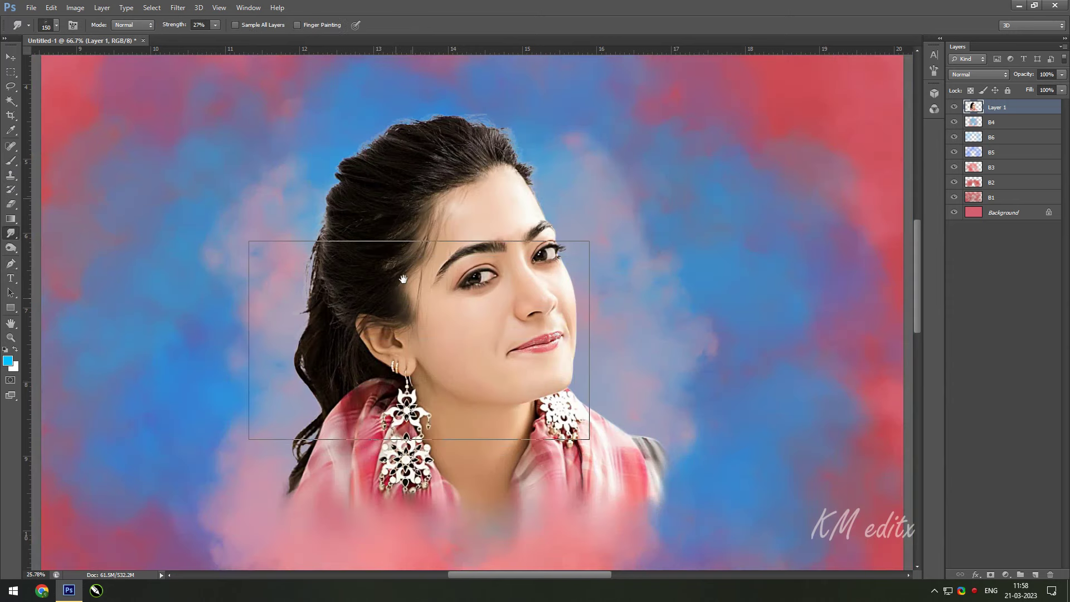
pyautogui.moveTo(413, 199); pyautogui.dragTo(428, 119)
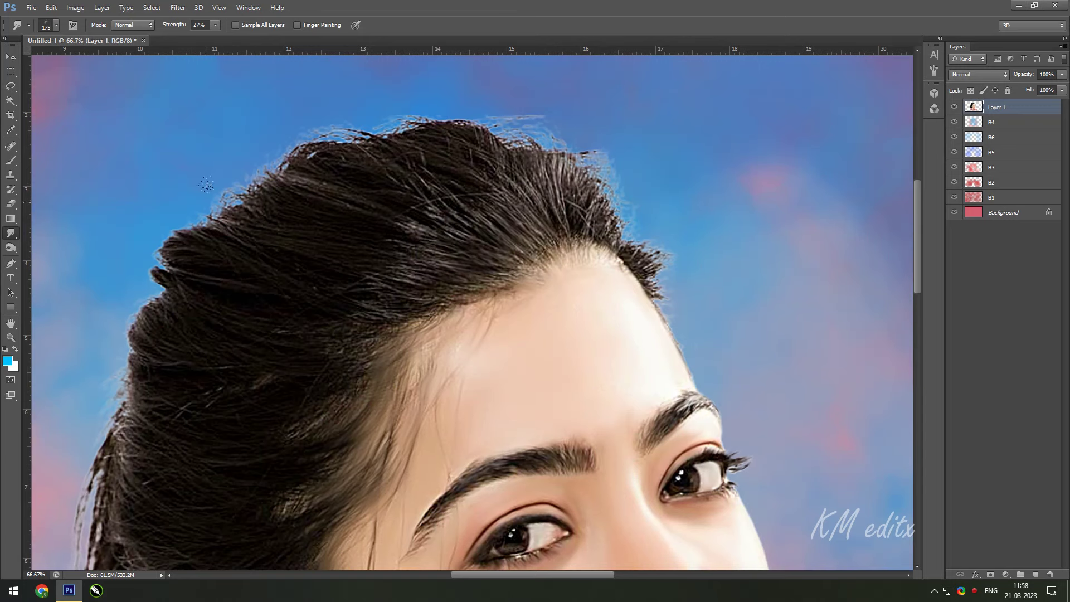
pyautogui.moveTo(273, 272); pyautogui.dragTo(469, 79)
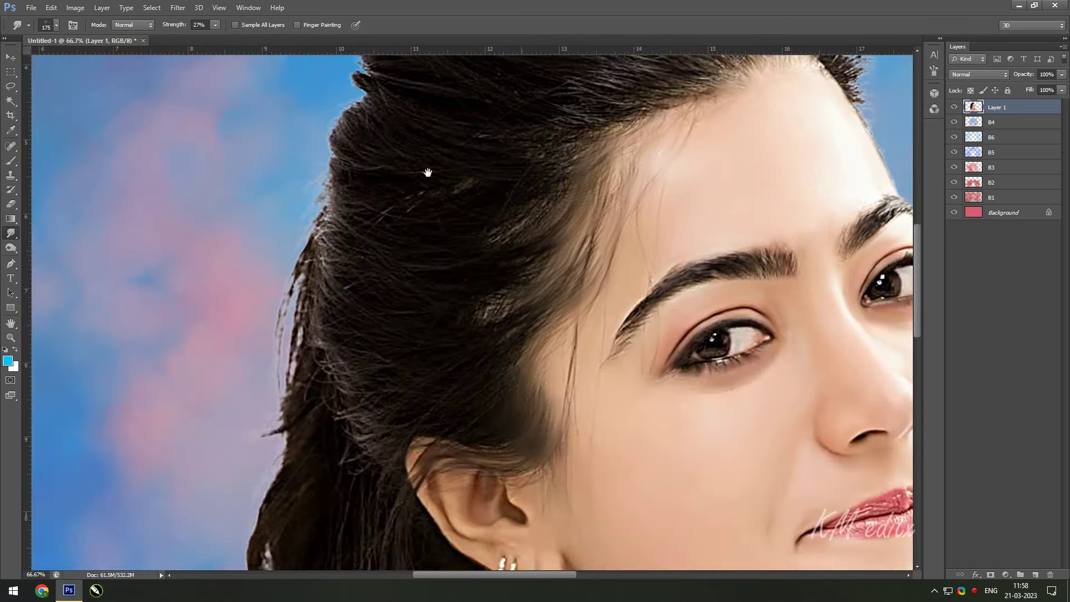
pyautogui.moveTo(295, 461)
pyautogui.mouseDown()
pyautogui.moveTo(386, 213)
pyautogui.moveTo(371, 168)
pyautogui.mouseUp()
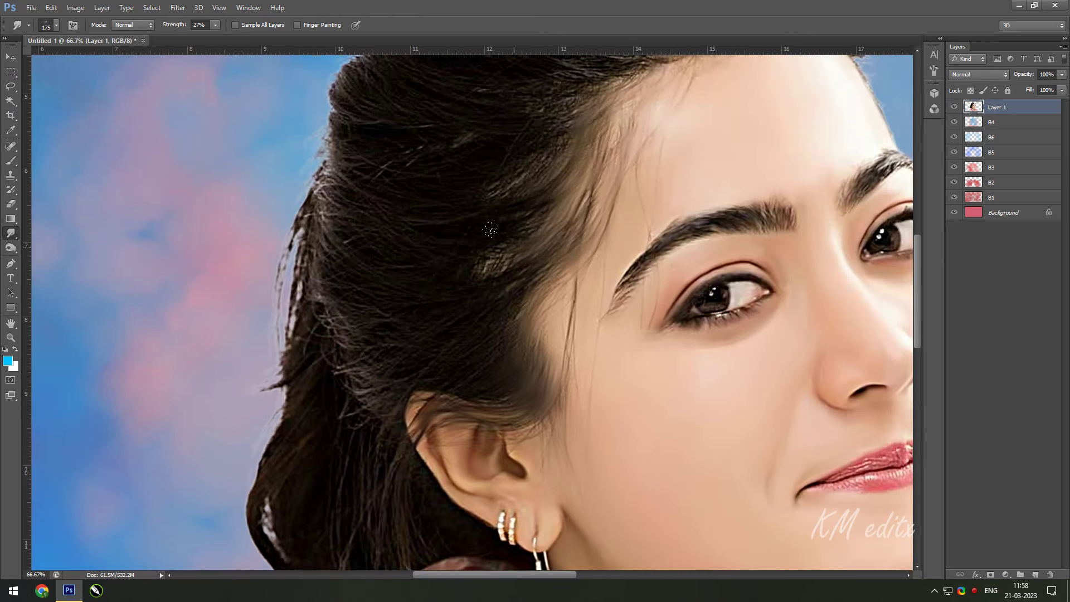
# Step: Smudge the light hair streaks near the ear, shrinking the brush to 90 px
pyautogui.moveTo(490, 229); pyautogui.dragTo(424, 247)
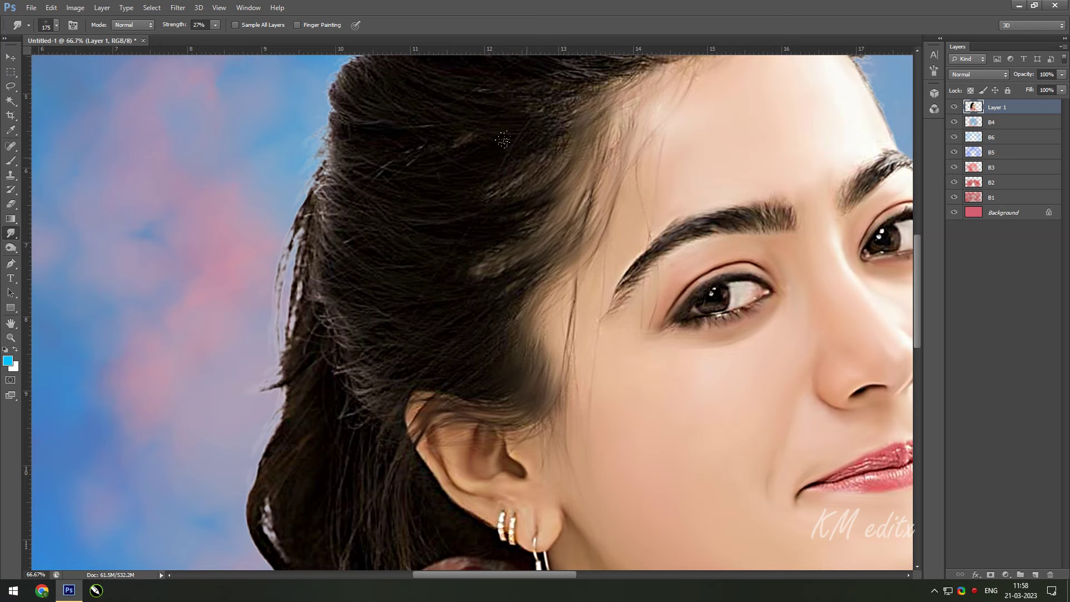
pyautogui.scroll(3, 518, 223)
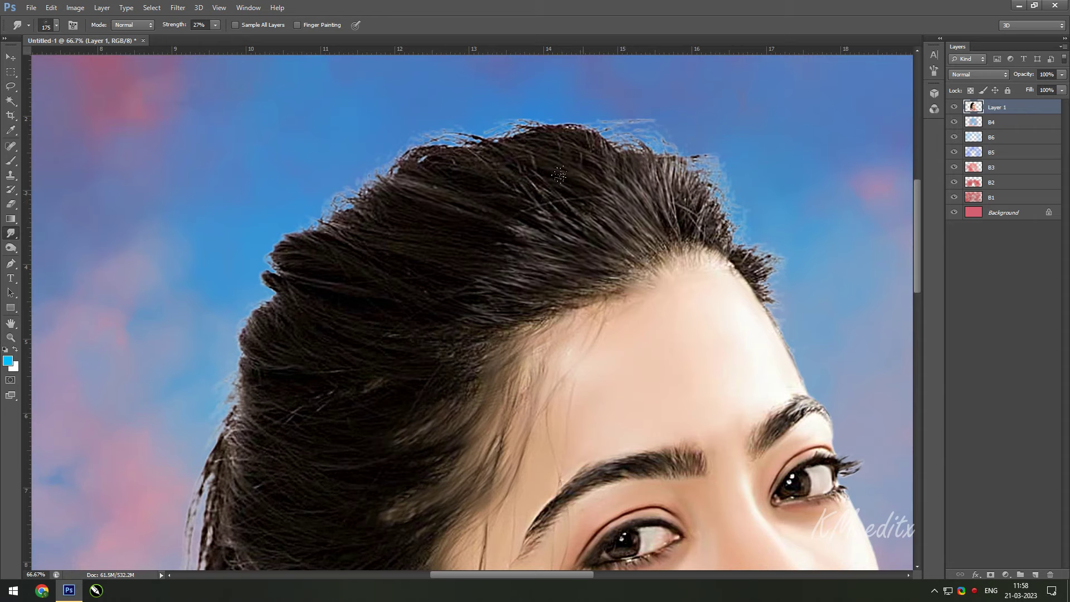
pyautogui.press('[')
pyautogui.press('[')
pyautogui.press('[')
pyautogui.moveTo(741, 267); pyautogui.dragTo(665, 284)
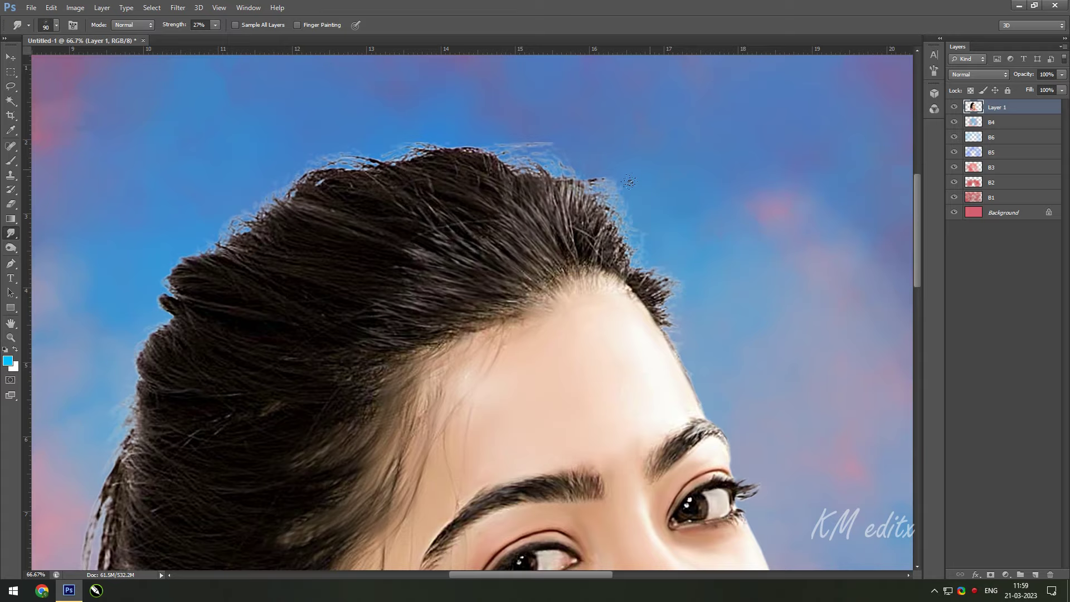
# Step: Zoom in close on the forehead hairline
pyautogui.hotkey('ctrl', '0')
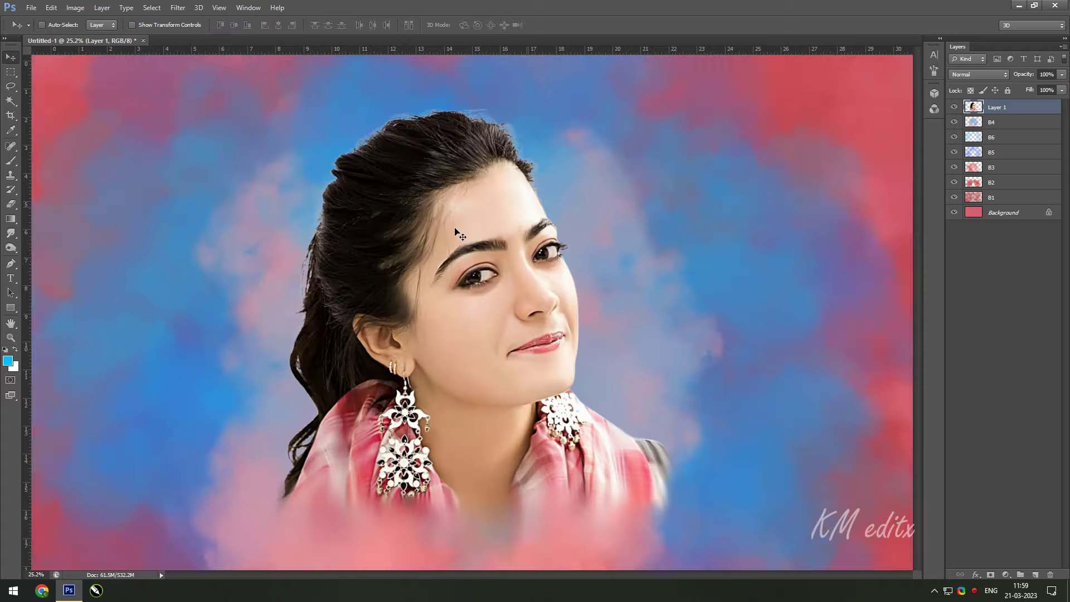
pyautogui.hotkey('ctrl', '1')
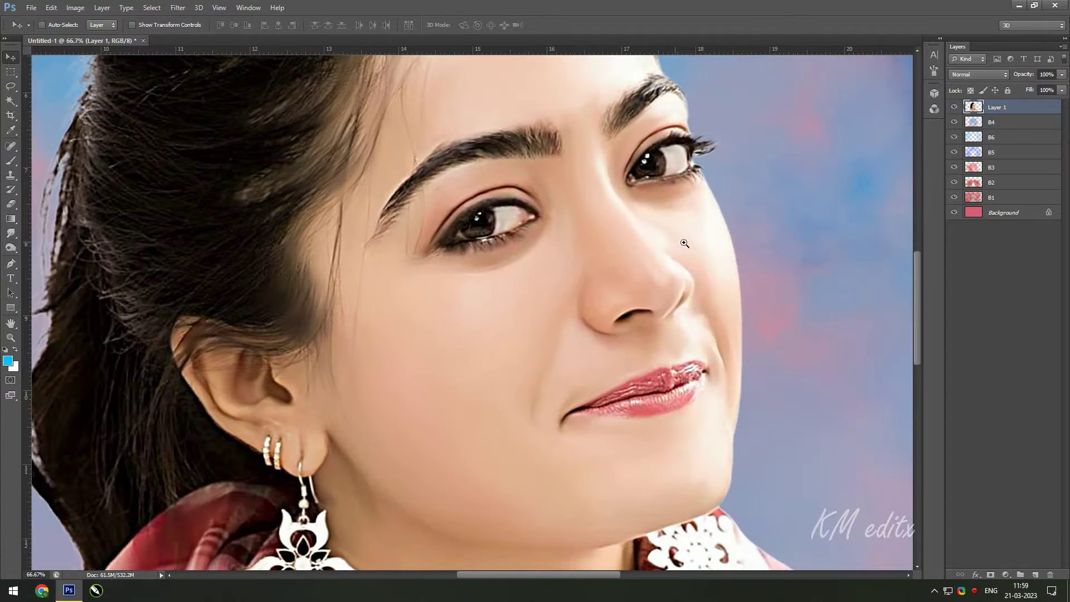
pyautogui.hotkey('ctrl', '0')
pyautogui.click(733, 221)
pyautogui.click(668, 251)
pyautogui.click(645, 279)
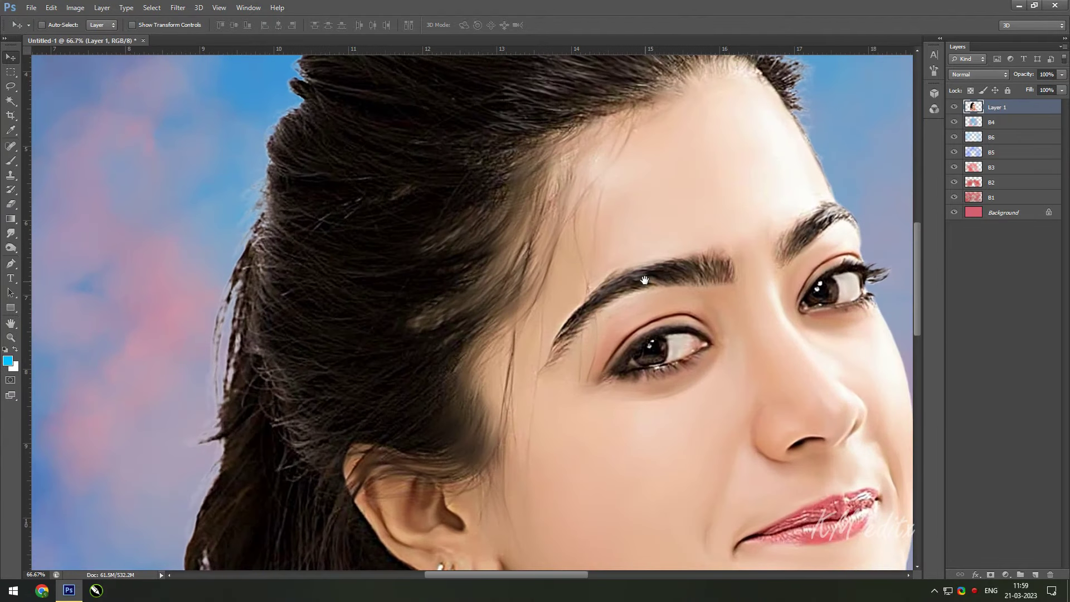
pyautogui.click(680, 170)
# Step: Give the Smudge tool the 482 brush preset at 100 px
pyautogui.rightClick(666, 226)
pyautogui.press('Escape')
pyautogui.press('r')
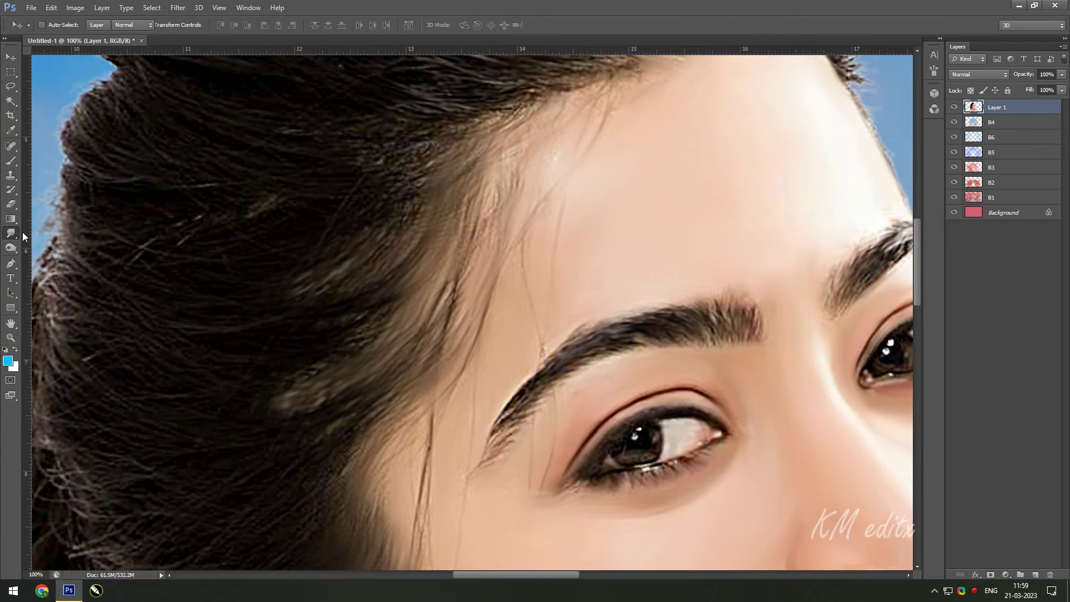
pyautogui.rightClick(1032, 397)
pyautogui.click(728, 562)
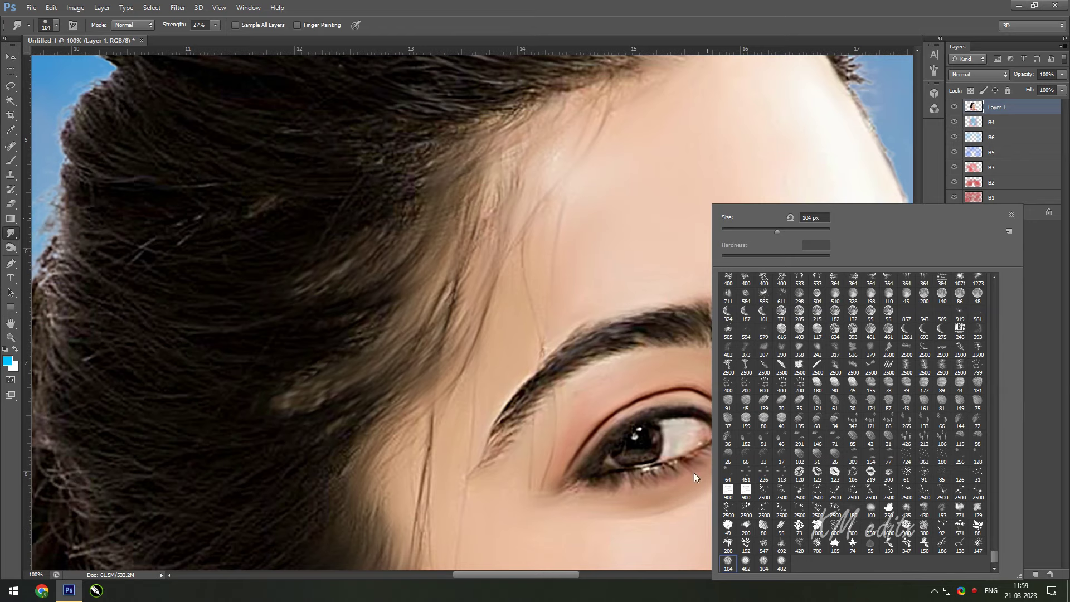
pyautogui.click(591, 217)
pyautogui.rightClick(610, 202)
pyautogui.click(662, 562)
pyautogui.press('Return')
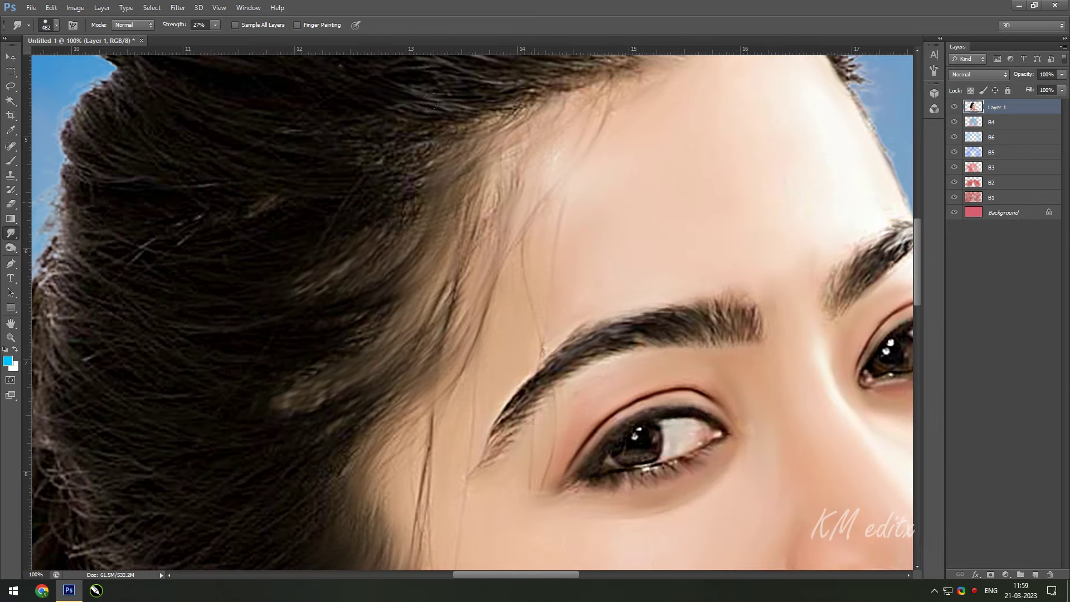
pyautogui.press(']')
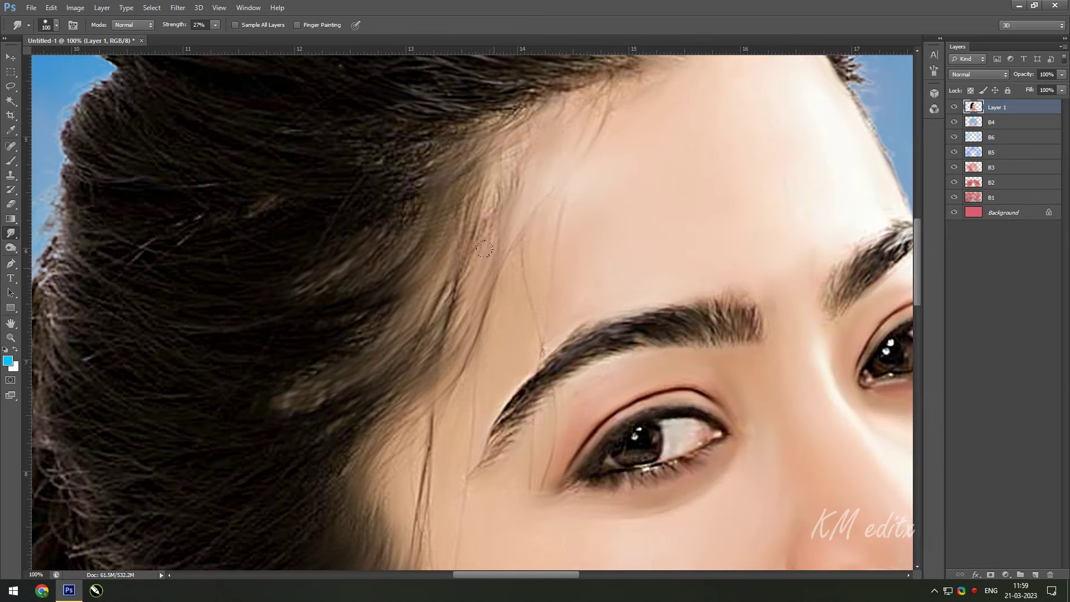
# Step: Smudge the hair strands down-left along the forehead and temple hairline, then review the face
pyautogui.moveTo(532, 166); pyautogui.dragTo(504, 146)
pyautogui.moveTo(607, 92)
pyautogui.mouseDown()
pyautogui.moveTo(442, 291)
pyautogui.moveTo(431, 231)
pyautogui.mouseUp()
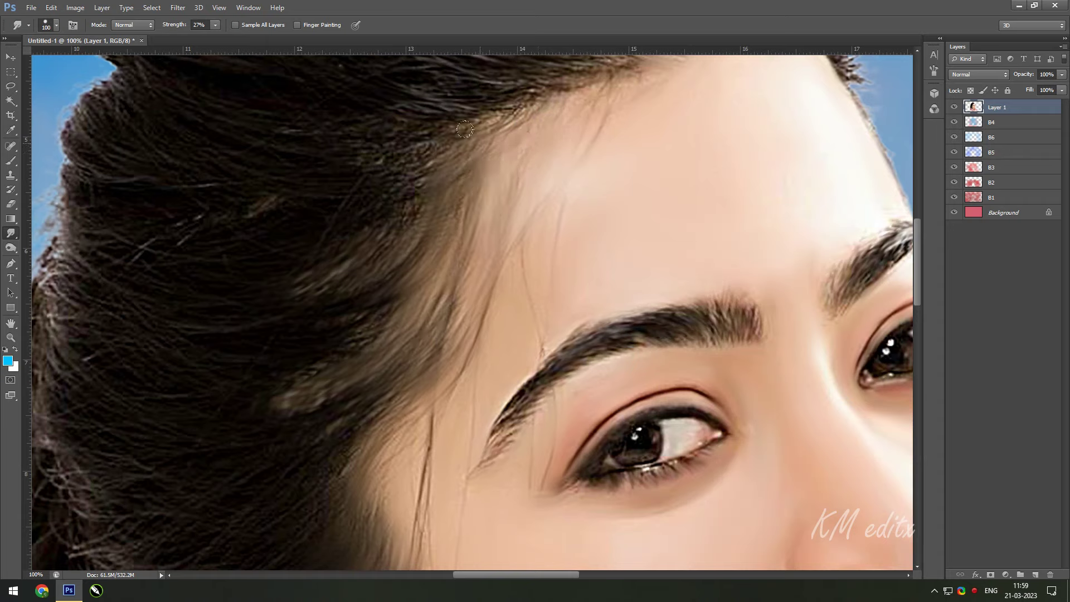
pyautogui.moveTo(512, 112); pyautogui.dragTo(360, 239)
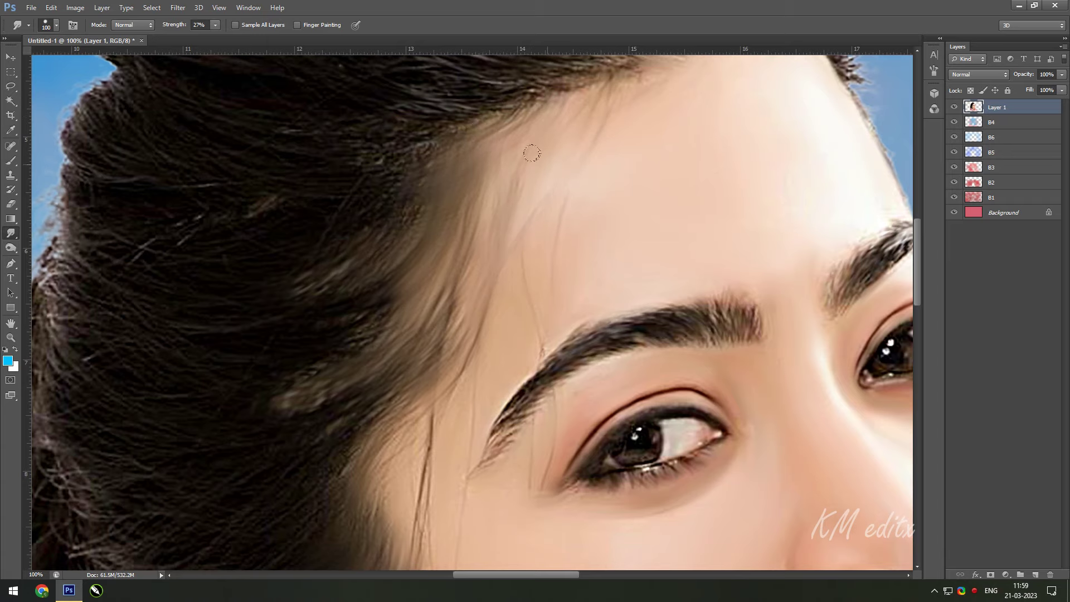
pyautogui.scroll(-3, 443, 312)
pyautogui.scroll(-2, 443, 312)
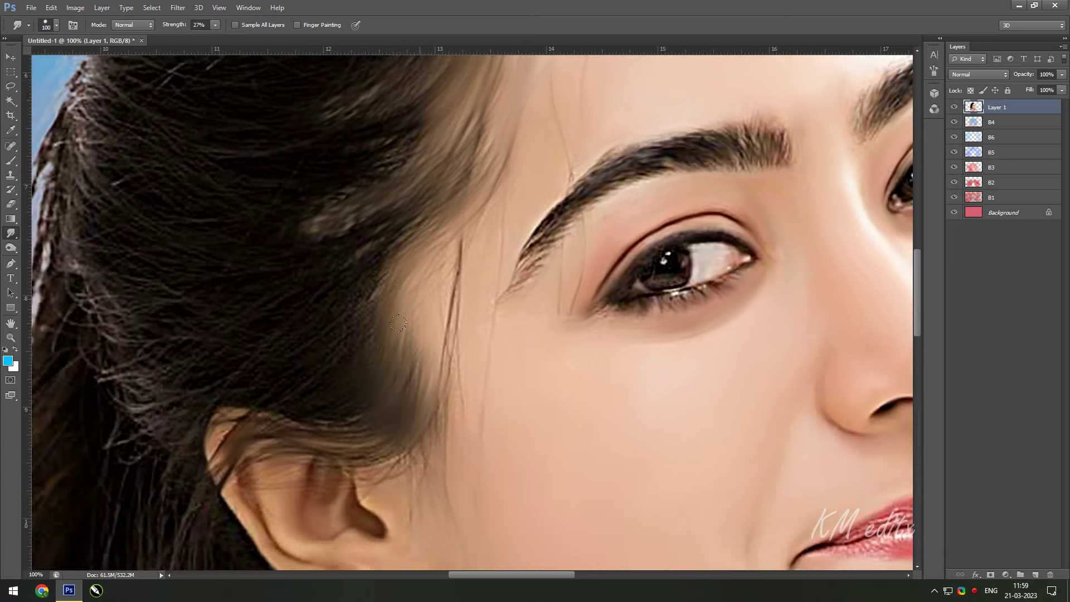
pyautogui.hotkey('ctrl', '-')
# Step: Smudge the hair strands outward along the upper hairline
pyautogui.scroll(2, 408, 333)
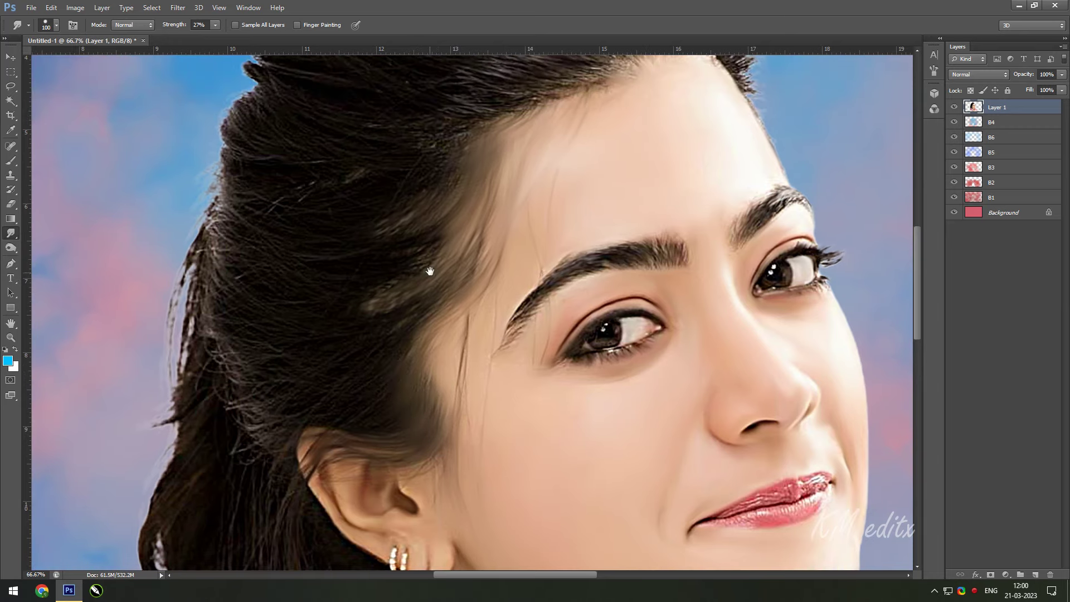
pyautogui.moveTo(430, 271); pyautogui.dragTo(438, 308)
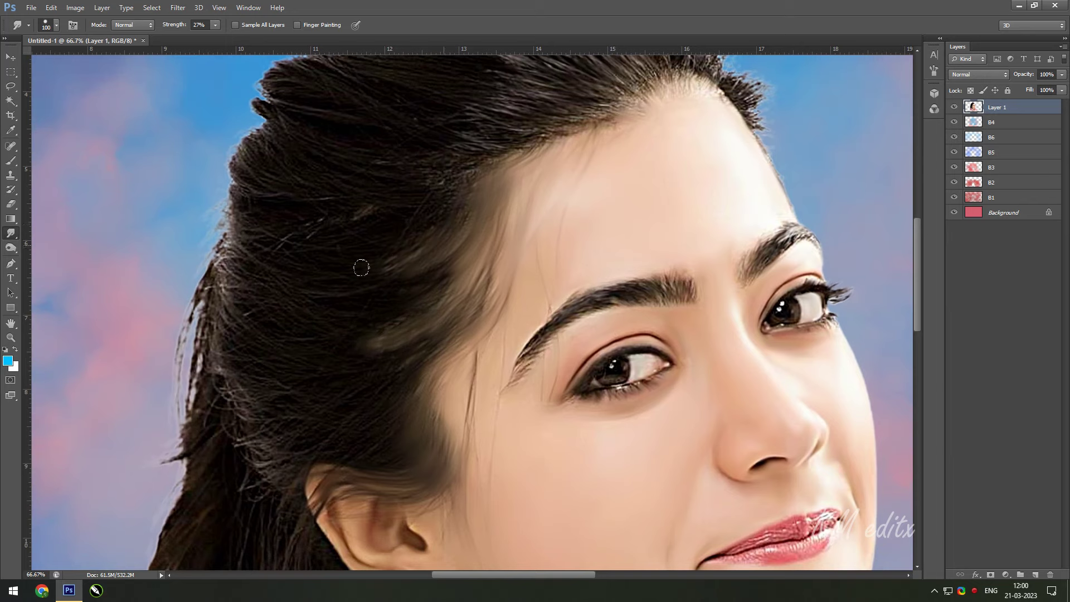
pyautogui.moveTo(465, 192); pyautogui.dragTo(442, 259)
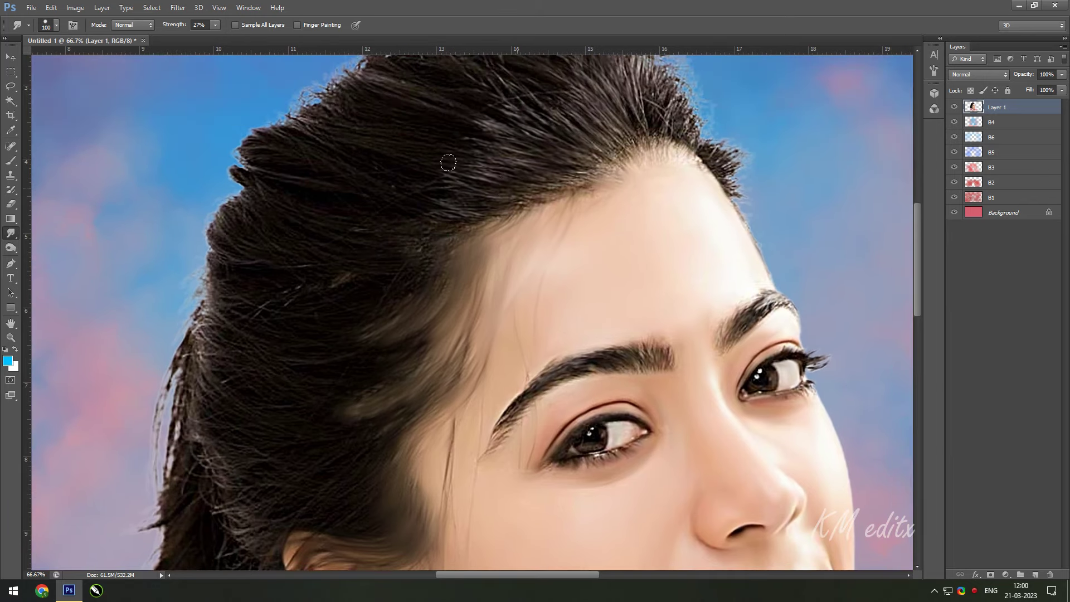
pyautogui.moveTo(549, 186); pyautogui.dragTo(552, 241)
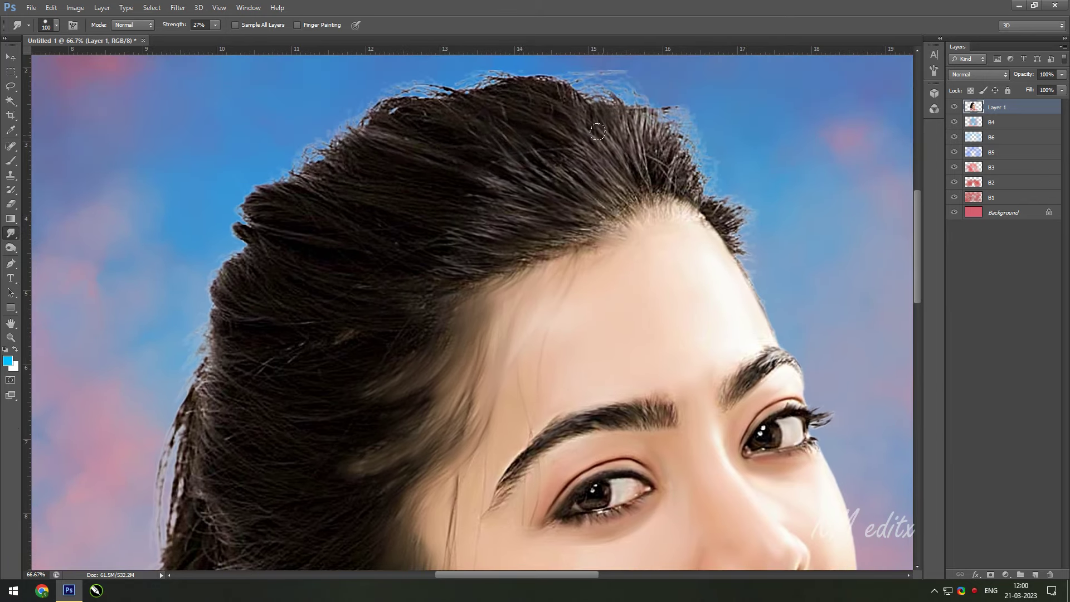
pyautogui.moveTo(597, 132)
pyautogui.mouseDown()
pyautogui.moveTo(752, 196)
pyautogui.moveTo(770, 264)
pyautogui.mouseUp()
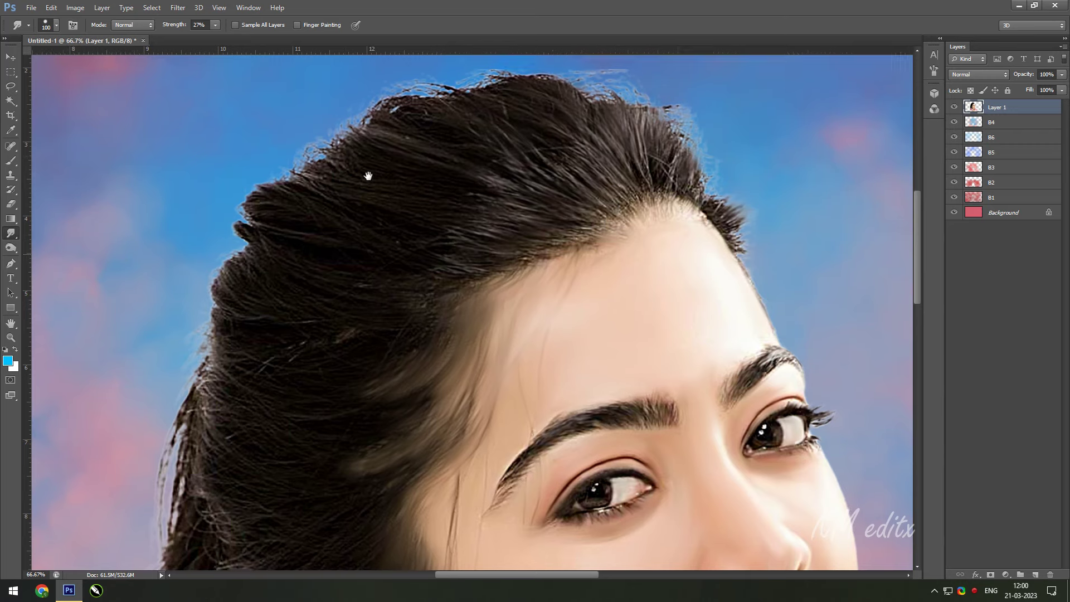
# Step: Smudge the hair strands and tips near the ear and shoulder downward into soft wisps
pyautogui.moveTo(367, 176); pyautogui.dragTo(405, 1)
pyautogui.press(']')
pyautogui.press(']')
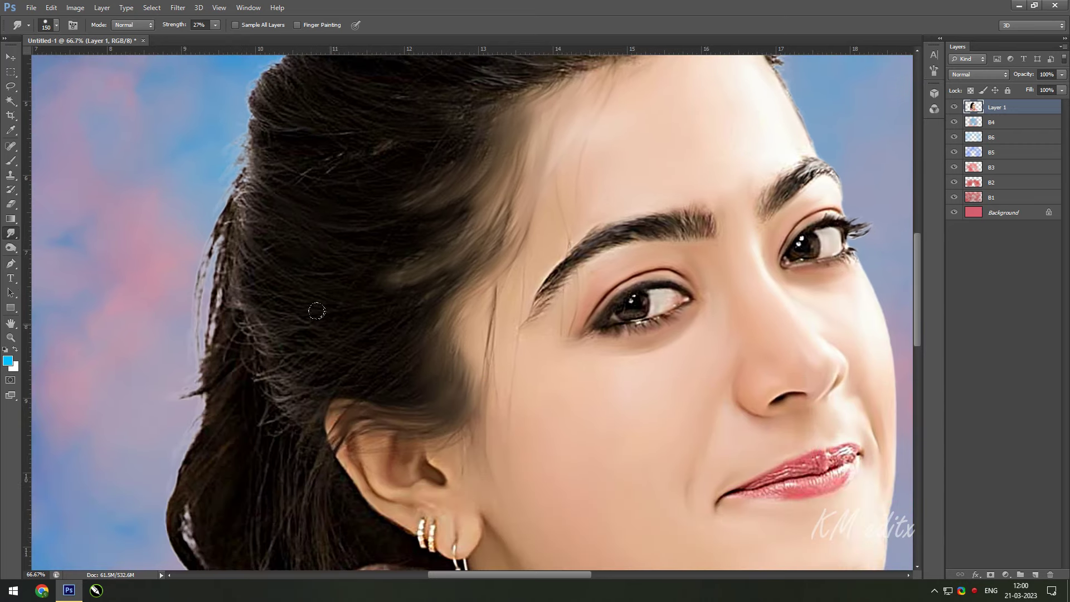
pyautogui.press('[')
pyautogui.press('[')
pyautogui.moveTo(244, 325); pyautogui.dragTo(252, 212)
pyautogui.press(']')
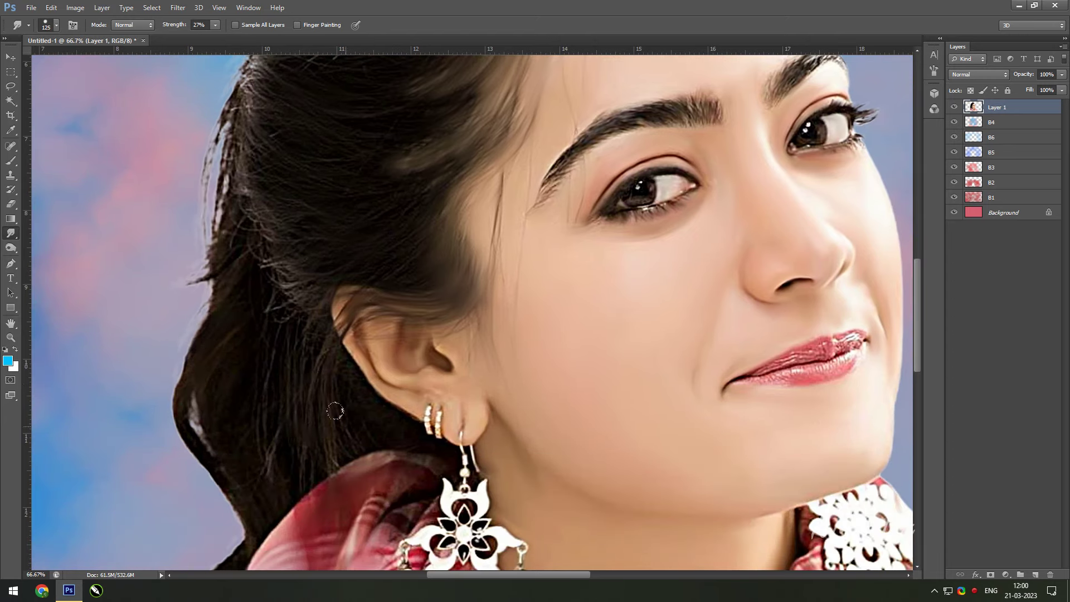
pyautogui.moveTo(257, 477)
pyautogui.mouseDown()
pyautogui.moveTo(298, 217)
pyautogui.moveTo(254, 312)
pyautogui.mouseUp()
pyautogui.press('[')
pyautogui.press('[')
pyautogui.press('[')
pyautogui.moveTo(279, 240)
pyautogui.mouseDown()
pyautogui.moveTo(254, 290)
pyautogui.moveTo(287, 263)
pyautogui.mouseUp()
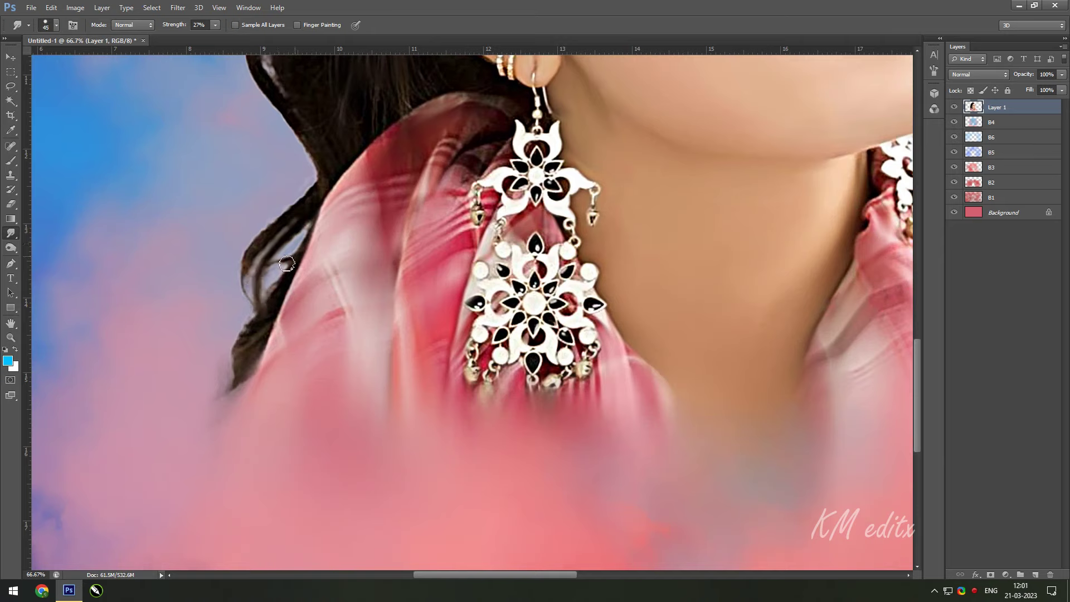
pyautogui.press(']')
pyautogui.press(']')
pyautogui.press(']')
pyautogui.press(']')
pyautogui.press(']')
pyautogui.press(']')
pyautogui.moveTo(245, 357); pyautogui.dragTo(225, 429)
pyautogui.moveTo(234, 351); pyautogui.dragTo(244, 402)
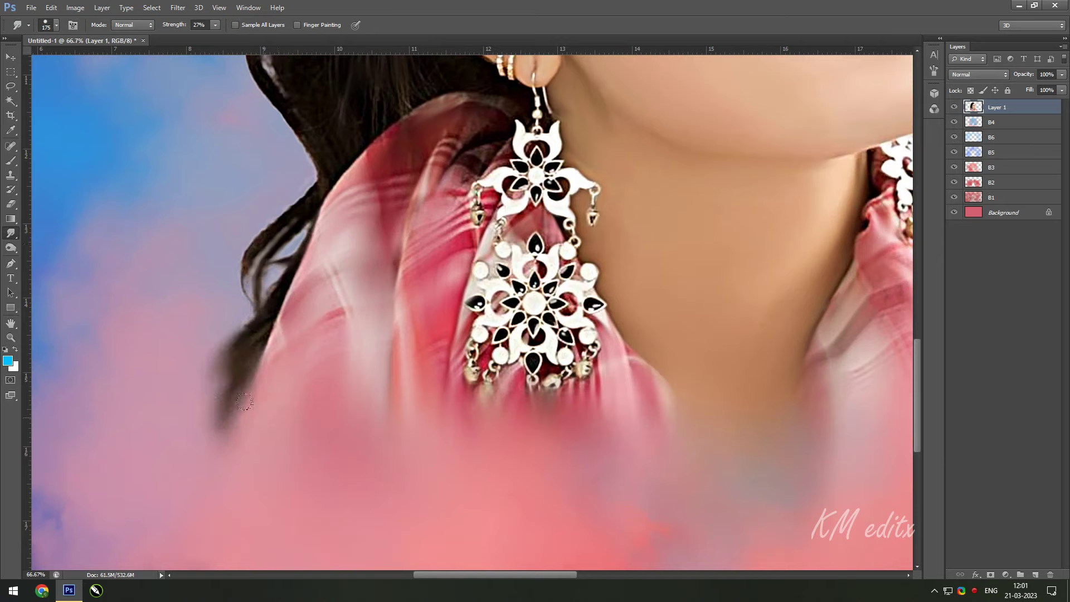
pyautogui.hotkey('ctrl', '0')
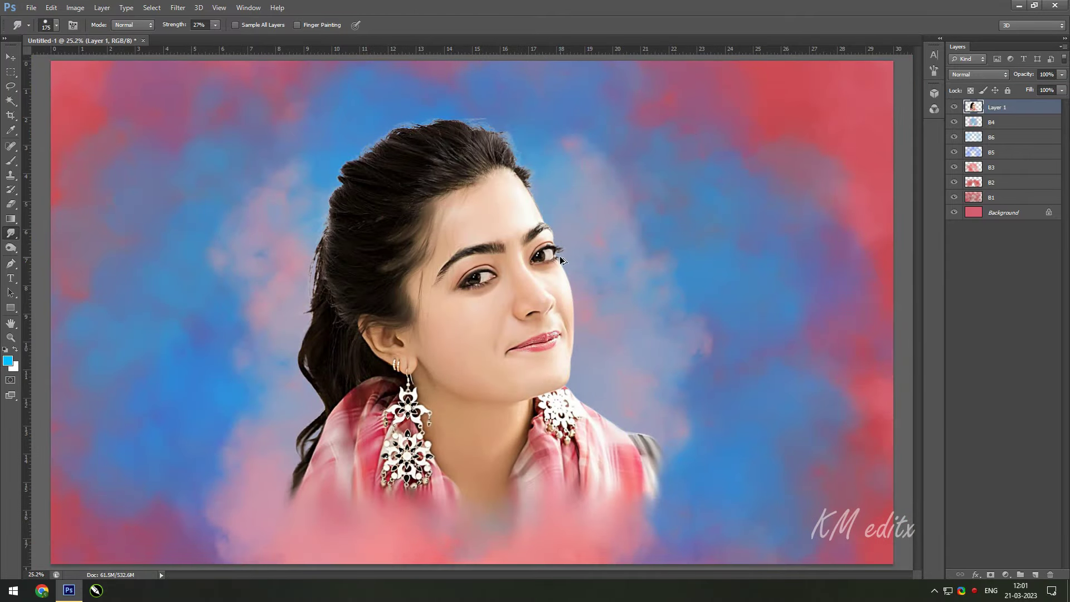
# Step: Add a new empty layer above the portrait and name it H
pyautogui.press('v')
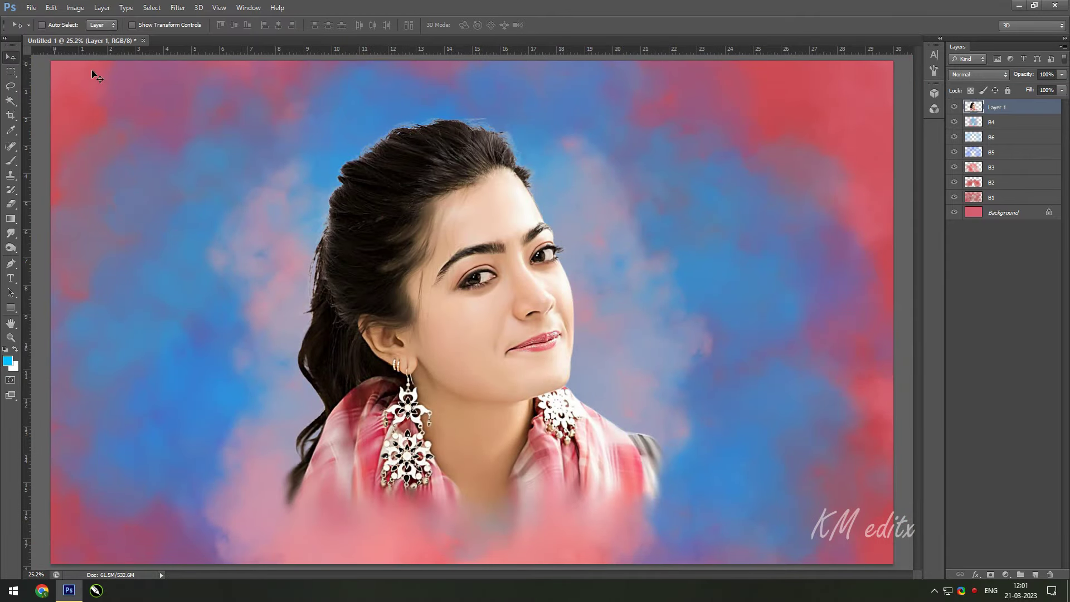
pyautogui.scroll(2, 748, 150)
pyautogui.scroll(2, 848, 174)
pyautogui.click(1035, 574)
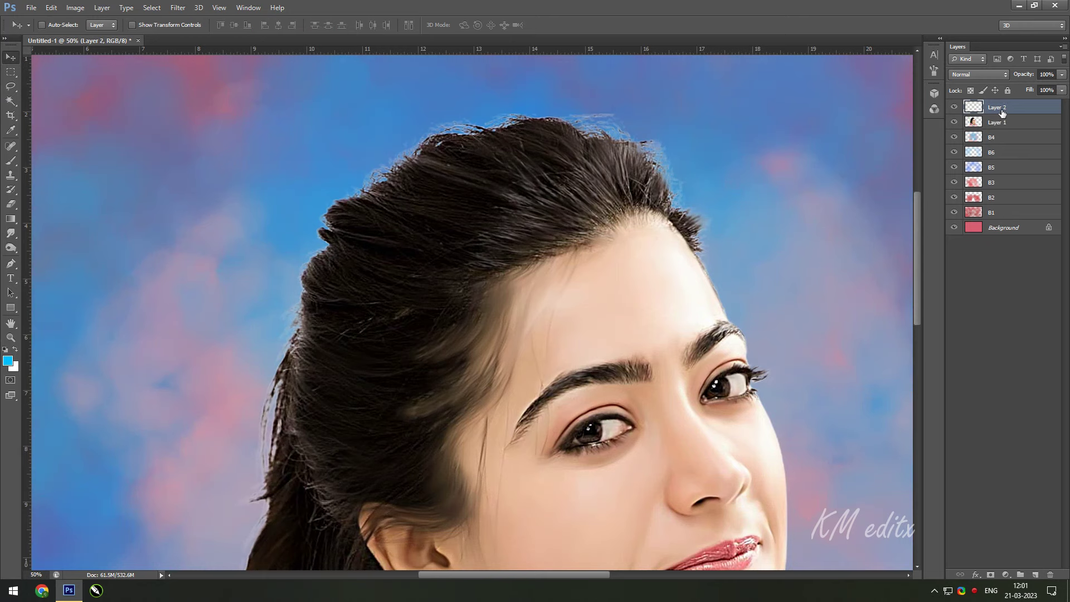
pyautogui.doubleClick(997, 107)
pyautogui.write('H')
pyautogui.press('Return')
# Step: Set the Brush tool to a size 1 preset
pyautogui.press('b')
pyautogui.rightClick(648, 251)
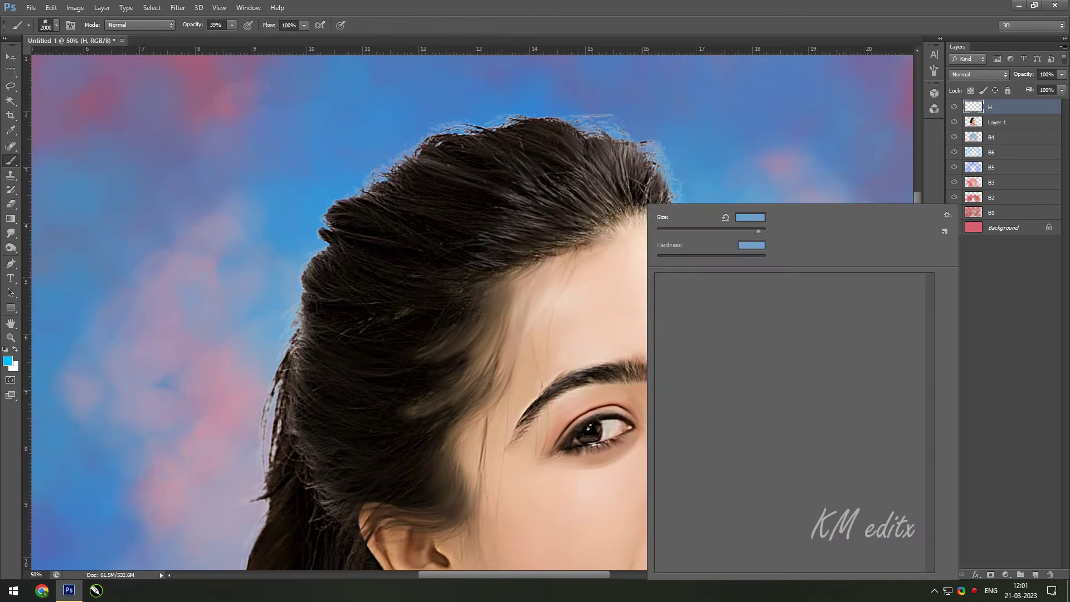
pyautogui.scroll(-10, 931, 283)
pyautogui.moveTo(925, 477); pyautogui.dragTo(931, 273)
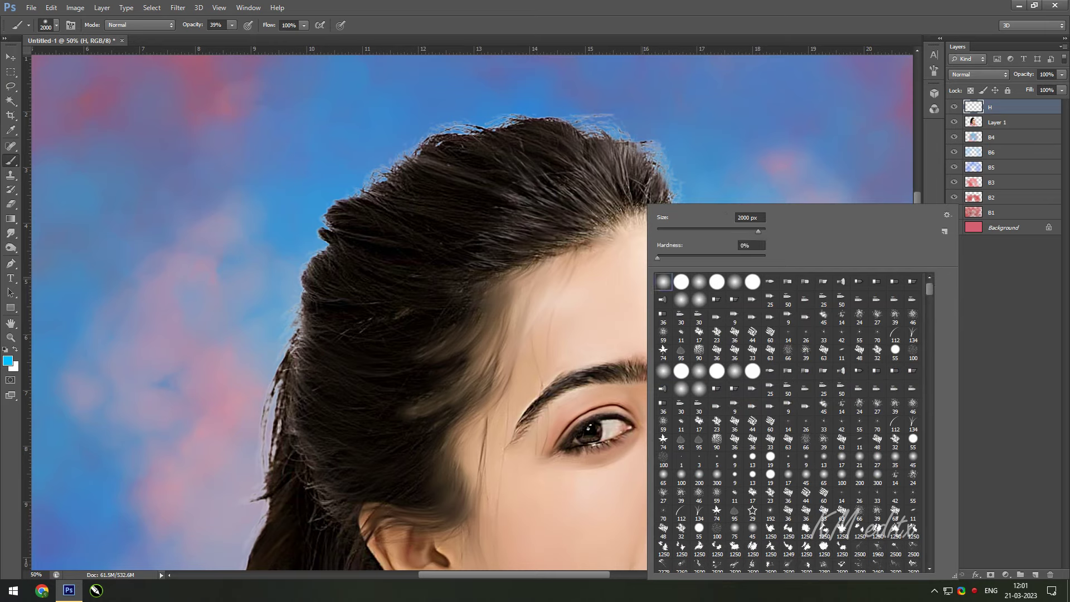
pyautogui.press('Return')
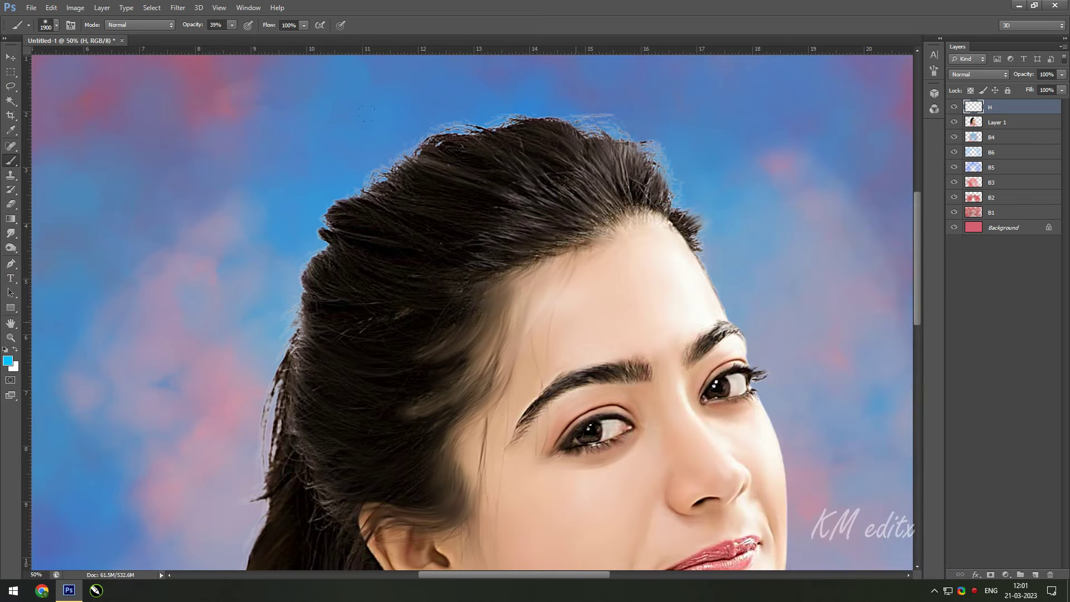
# Step: Sample the dark hair colour and paint a thin strand from the hairline toward the eyebrow
pyautogui.press('i')
pyautogui.click(8, 360)
pyautogui.click(456, 304)
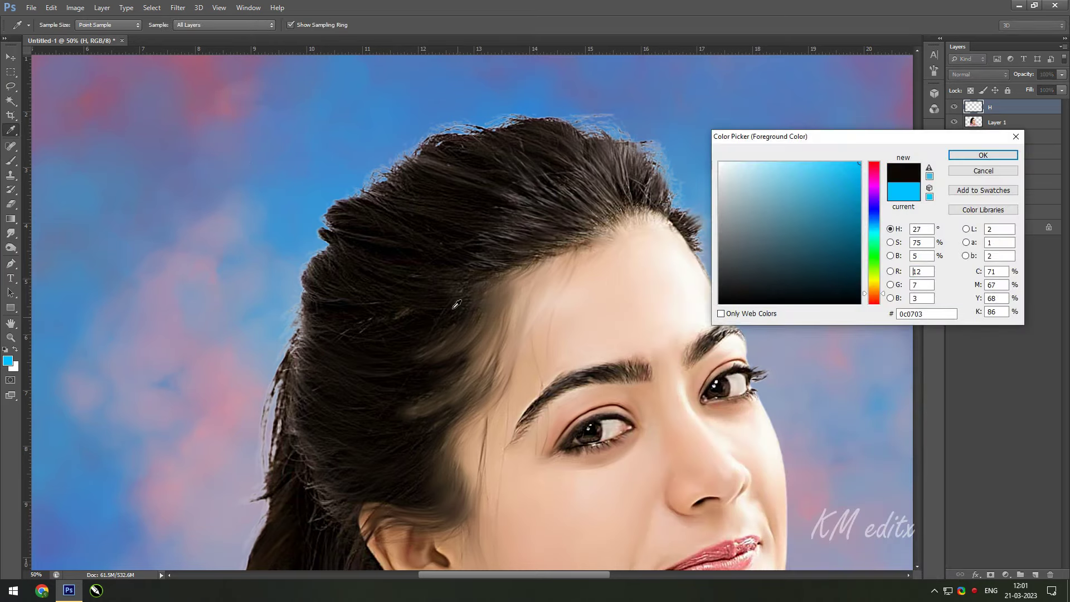
pyautogui.press('Return')
pyautogui.press('b')
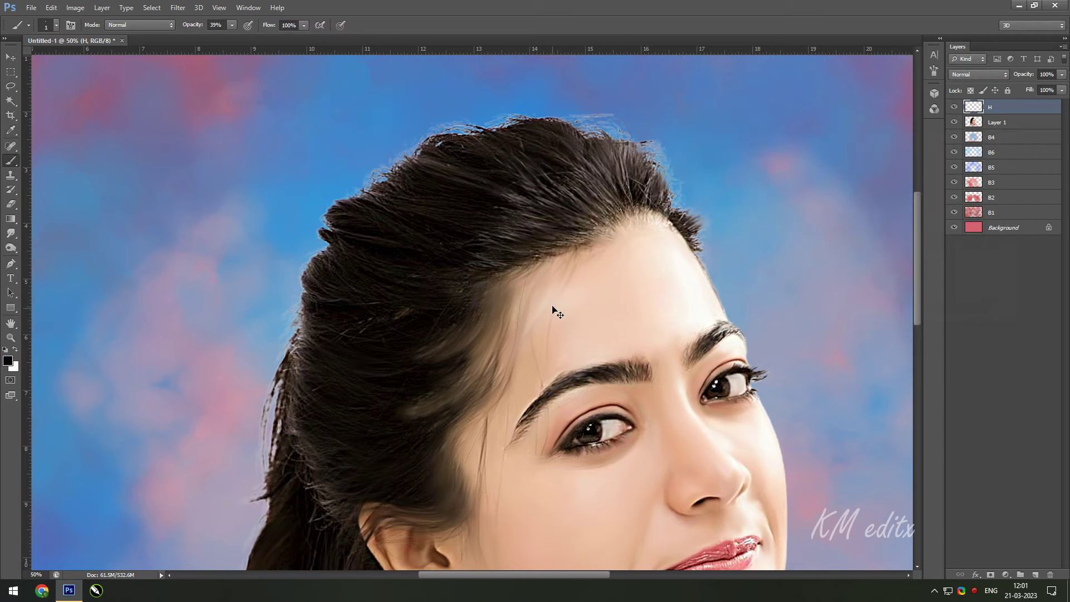
pyautogui.moveTo(575, 257); pyautogui.dragTo(538, 434)
pyautogui.moveTo(485, 411); pyautogui.dragTo(468, 298)
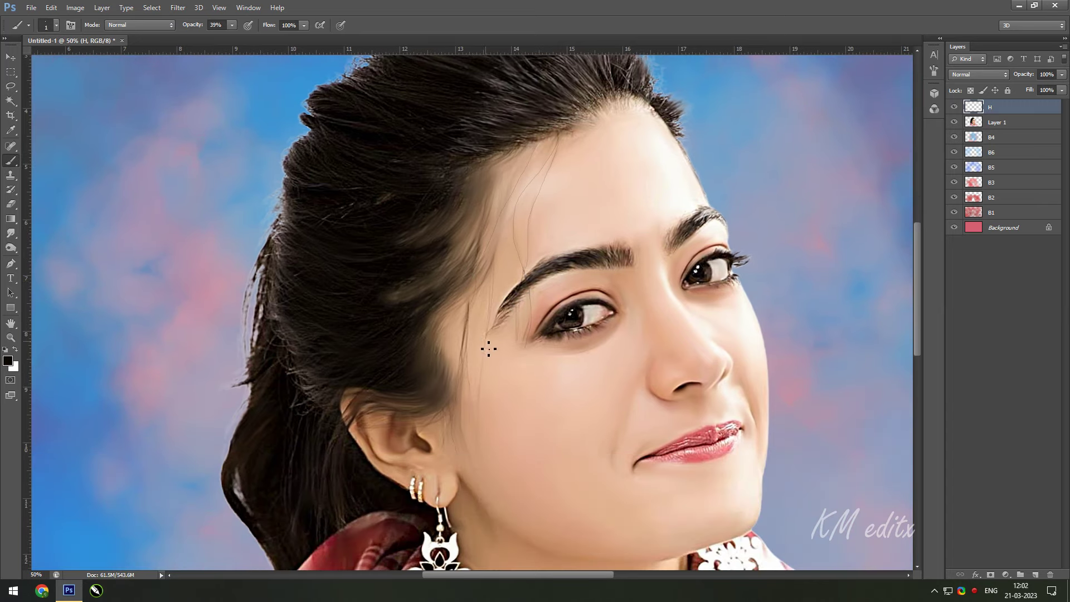
pyautogui.scroll(-2, 473, 346)
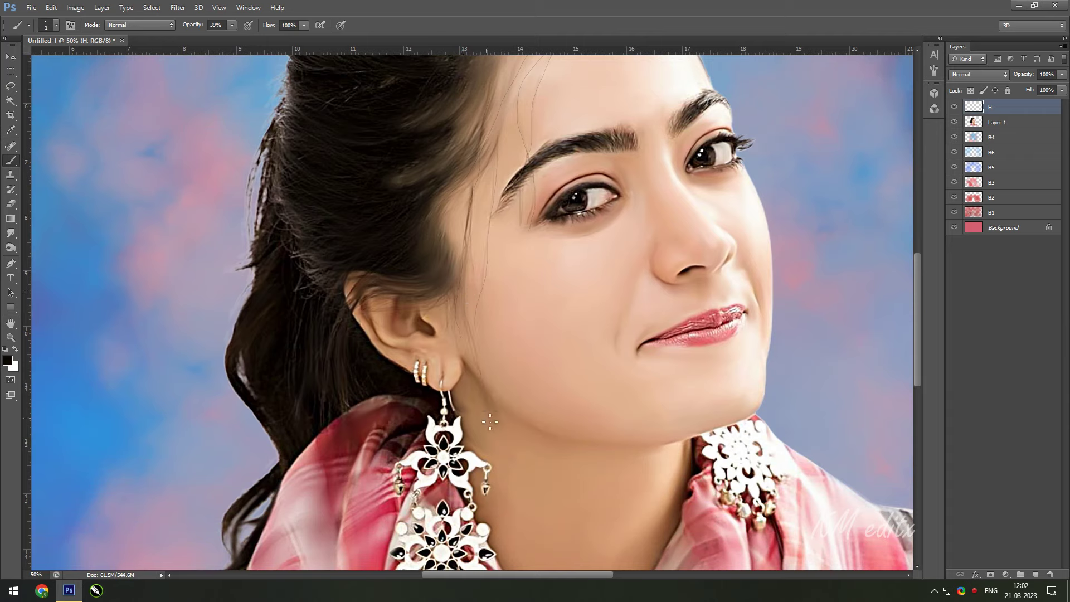
pyautogui.scroll(1, 498, 343)
pyautogui.hscroll(-2, 498, 343)
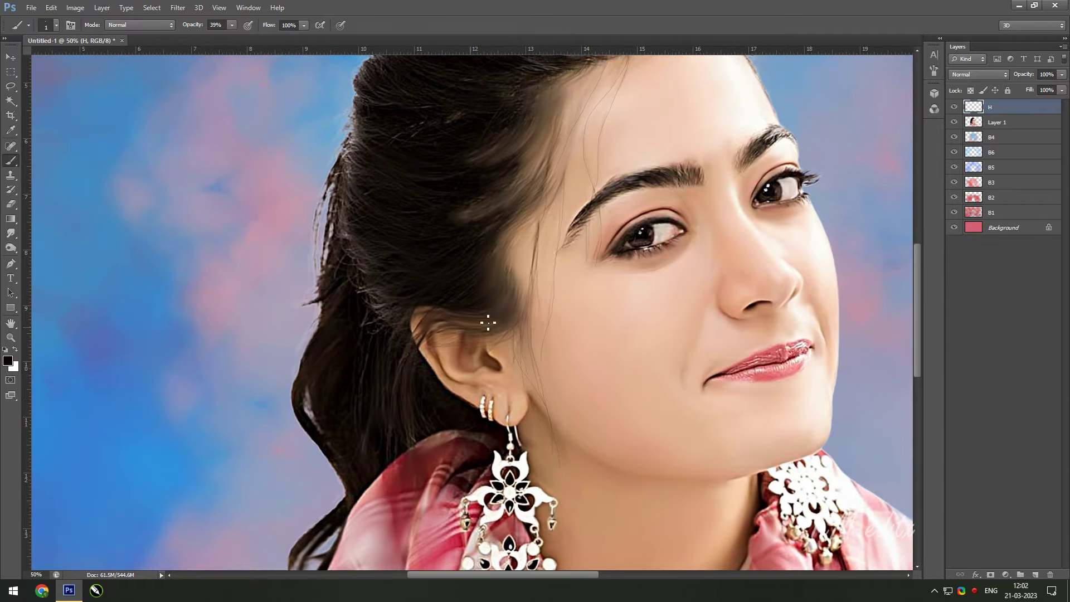
# Step: Merge the H layer with Layer 1 into one layer
pyautogui.hotkey('ctrl', '0')
pyautogui.keyDown('shift'); pyautogui.click(997, 122); pyautogui.keyUp('shift')
pyautogui.rightClick(997, 123)
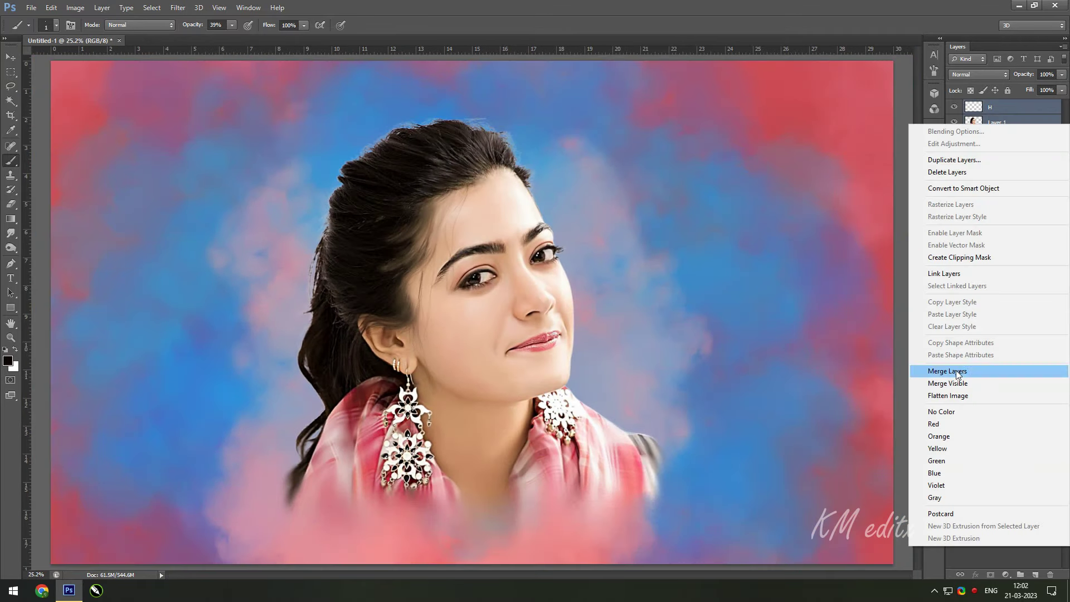
pyautogui.click(957, 373)
# Step: Rename the merged layer 'R' and zoom in on the face to review it
pyautogui.doubleClick(993, 108)
pyautogui.write('Ras')
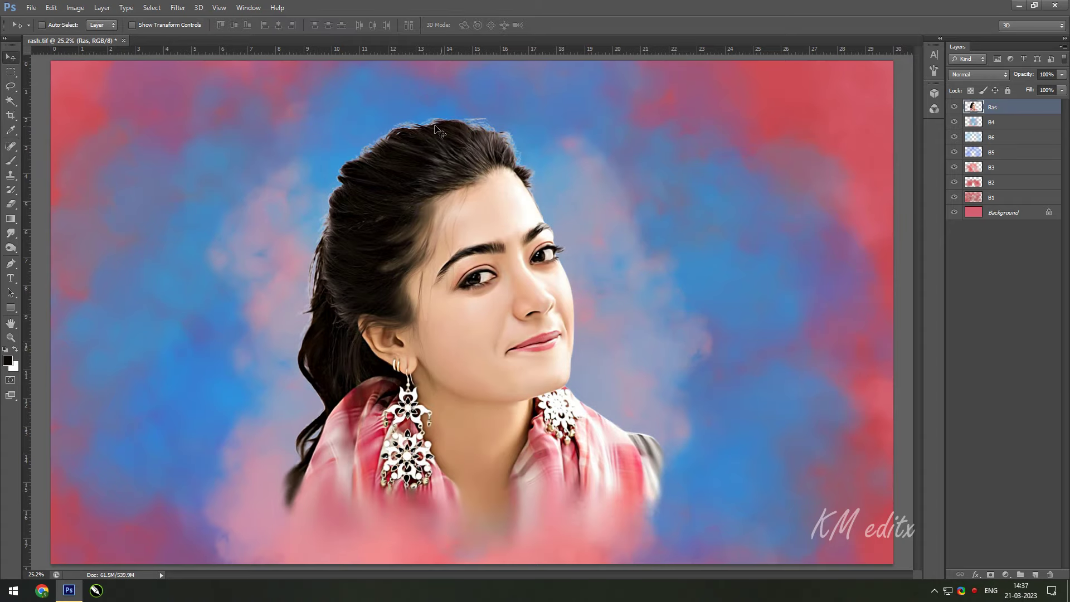
pyautogui.scroll(4, 552, 329)
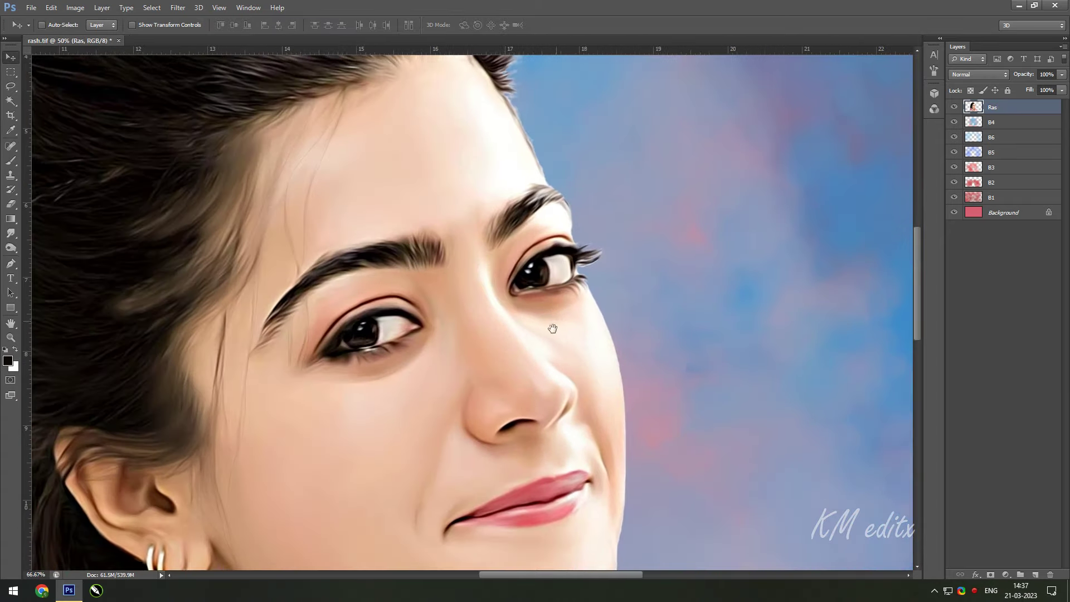
pyautogui.moveTo(552, 329); pyautogui.dragTo(624, 318)
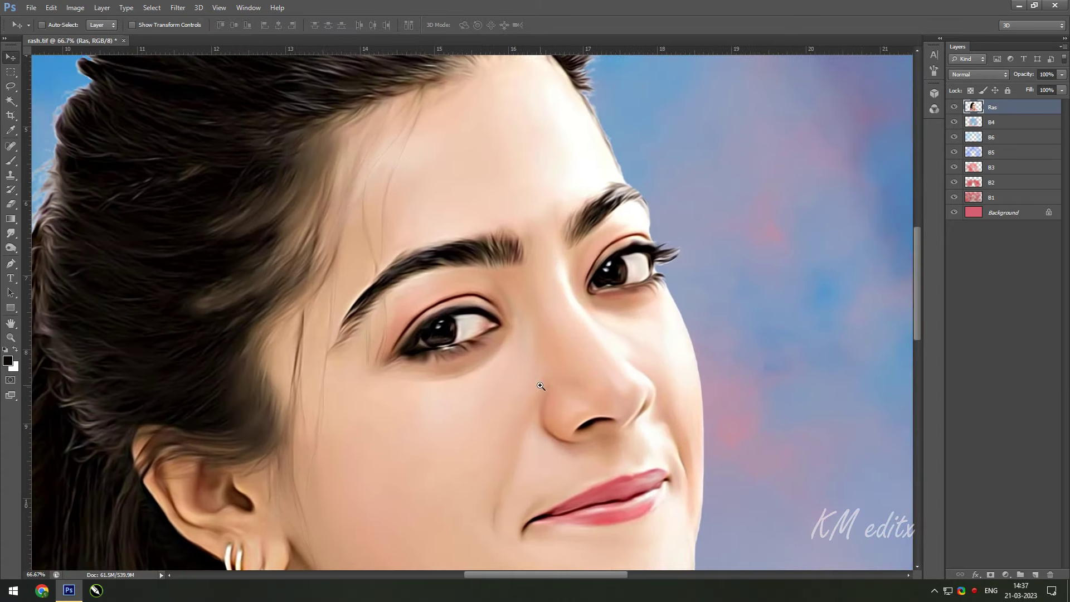
pyautogui.scroll(2, 593, 321)
pyautogui.scroll(1, 594, 321)
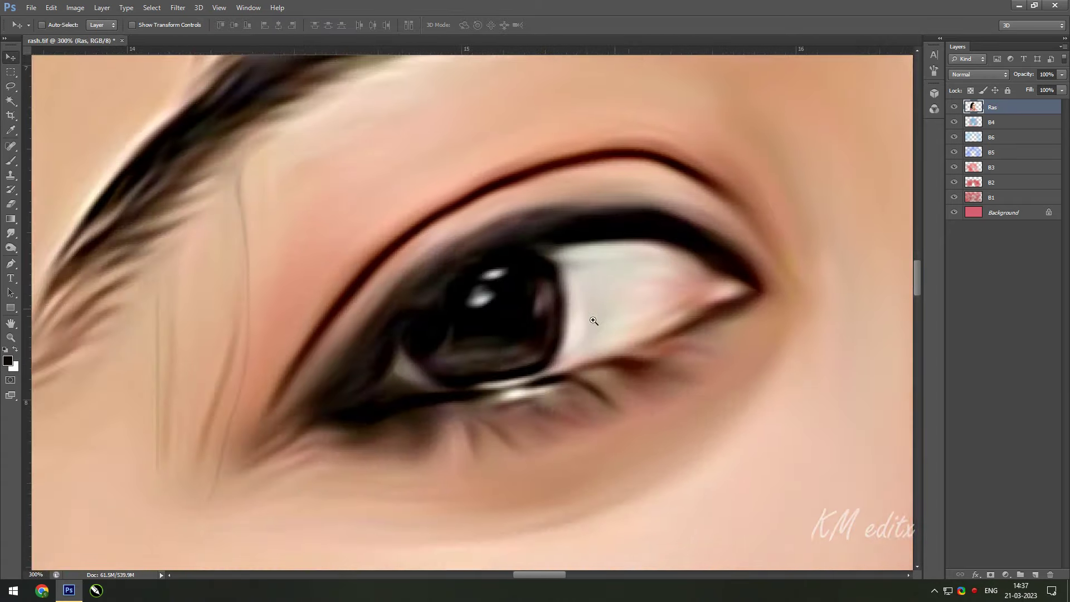
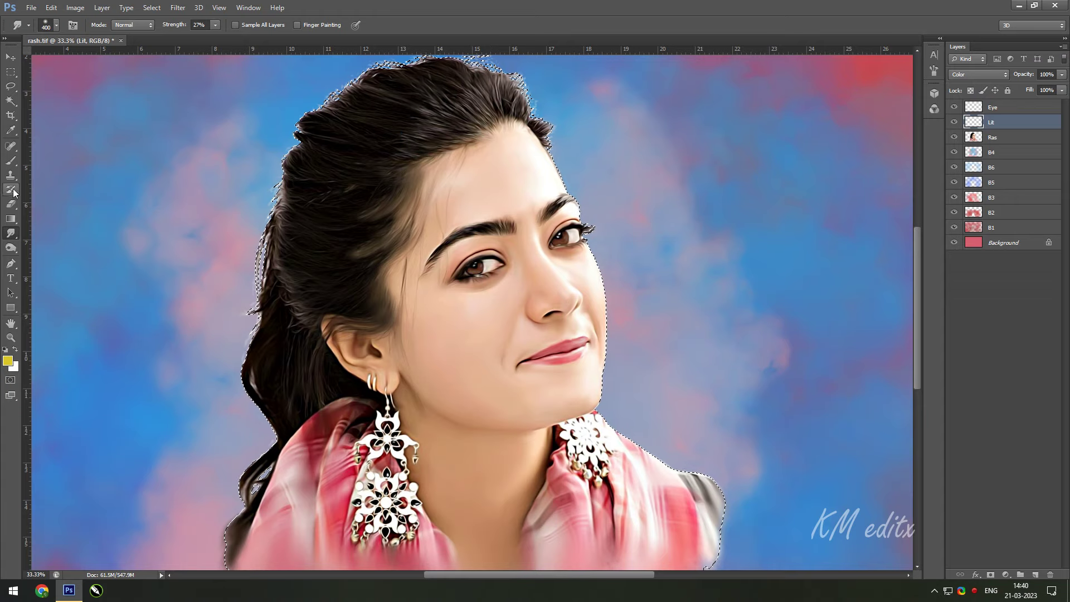
# Step: Undo the stray cheek dab and set a soft brush to size 400 at 6% opacity
pyautogui.press('b')
pyautogui.rightClick(549, 204)
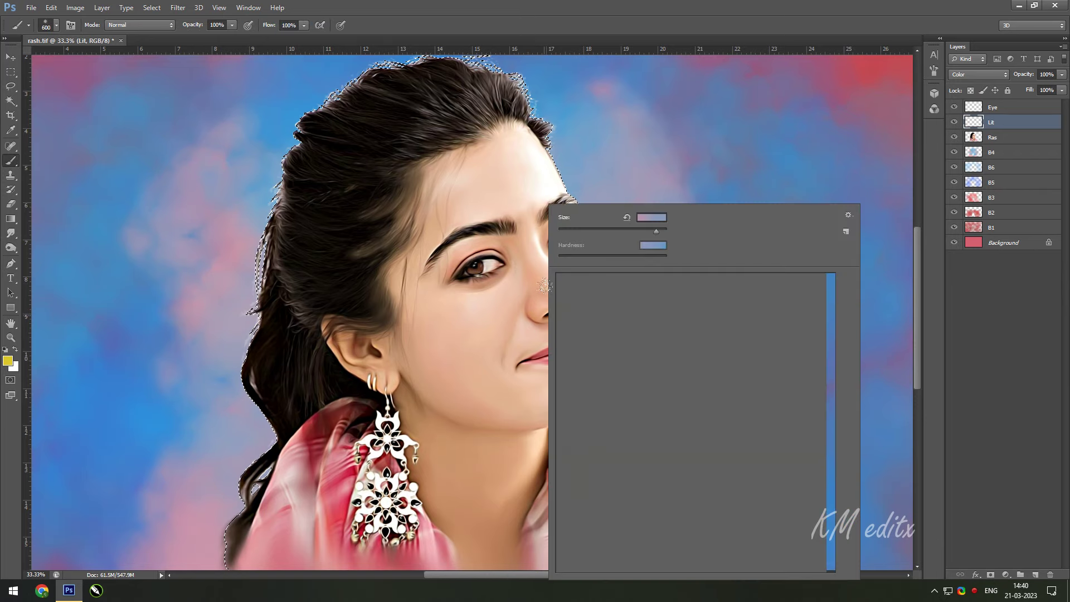
pyautogui.click(451, 323)
pyautogui.hotkey('ctrl', 'z')
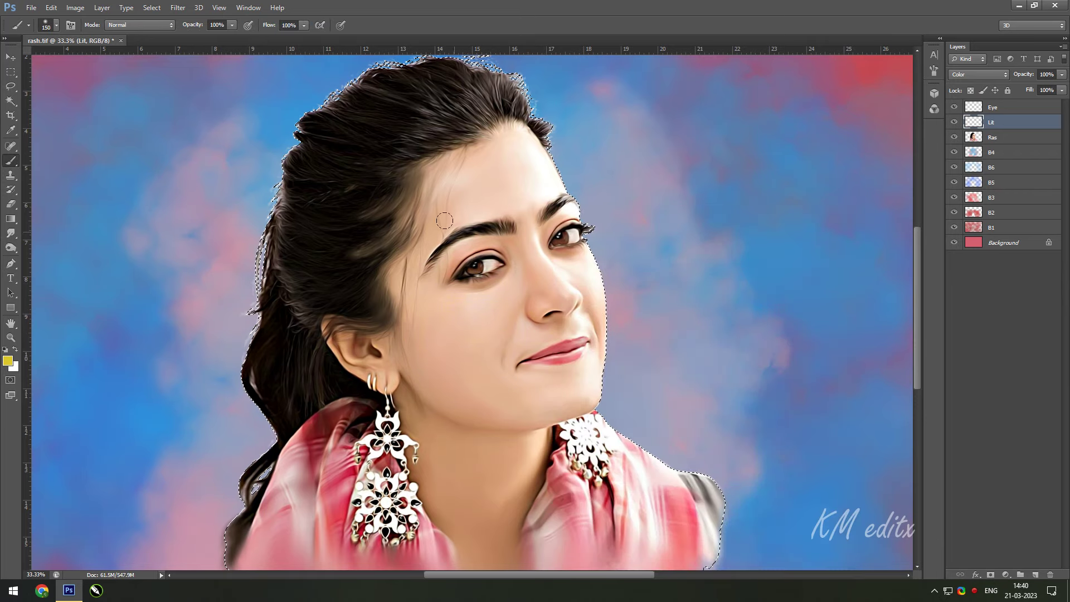
pyautogui.press('[')
pyautogui.press('[')
pyautogui.press('[')
pyautogui.press(']')
pyautogui.press(']')
pyautogui.moveTo(233, 25); pyautogui.dragTo(179, 36)
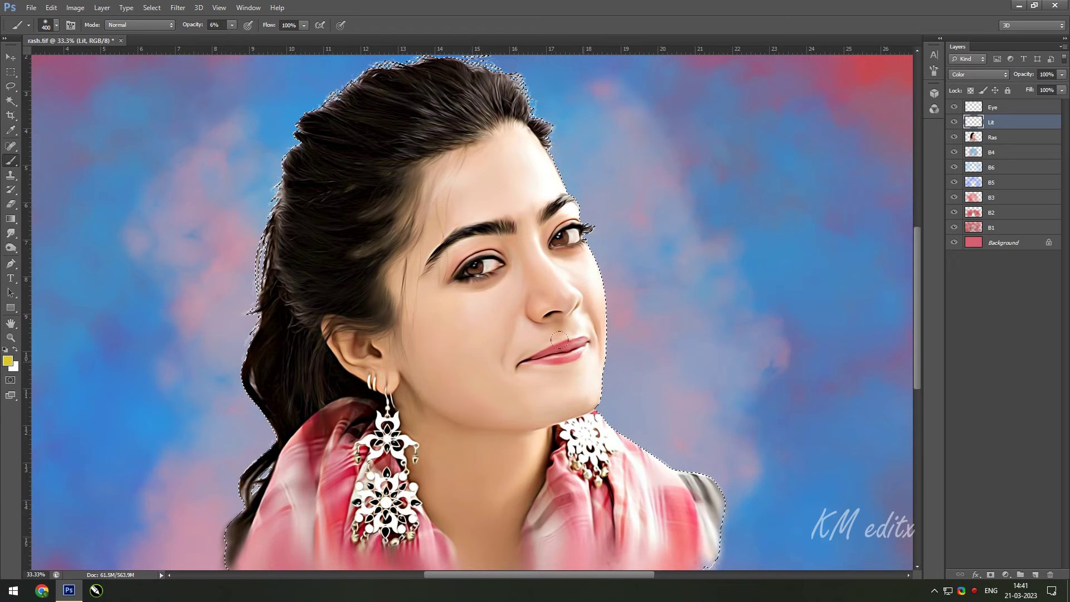
pyautogui.click(457, 301)
# Step: Brush faint yellow light over the cheek, forehead and across the face on the Lit layer
pyautogui.moveTo(457, 301); pyautogui.dragTo(412, 170)
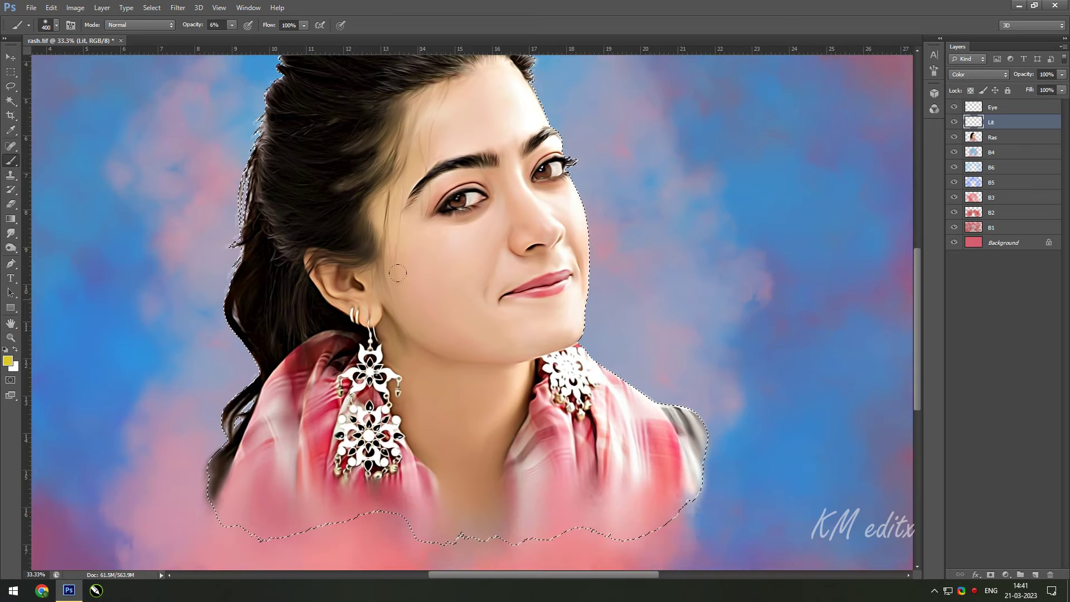
pyautogui.scroll(-3, 403, 333)
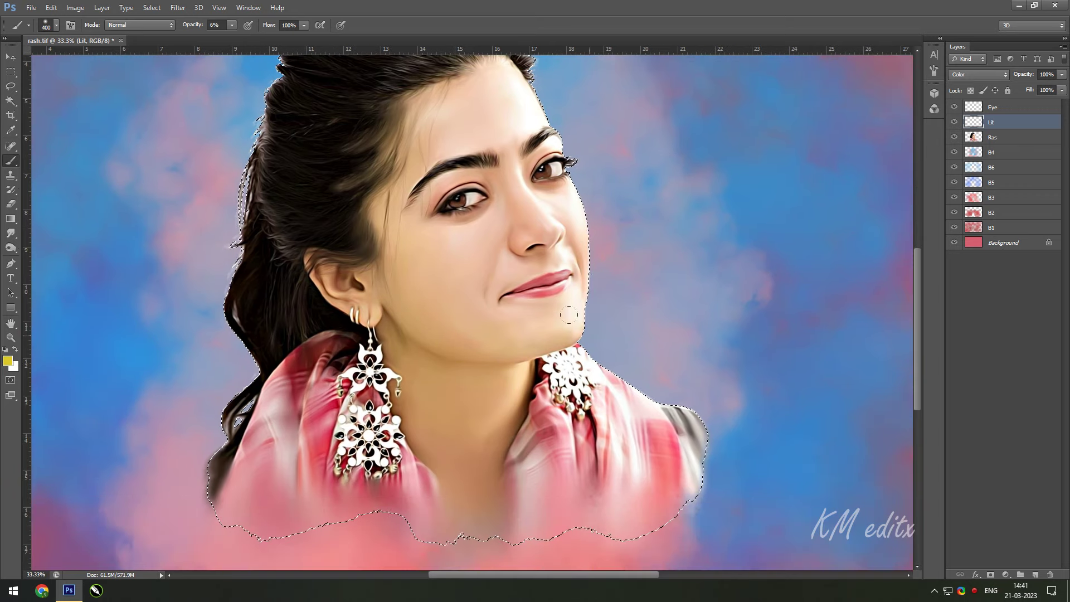
pyautogui.moveTo(336, 199); pyautogui.dragTo(497, 232)
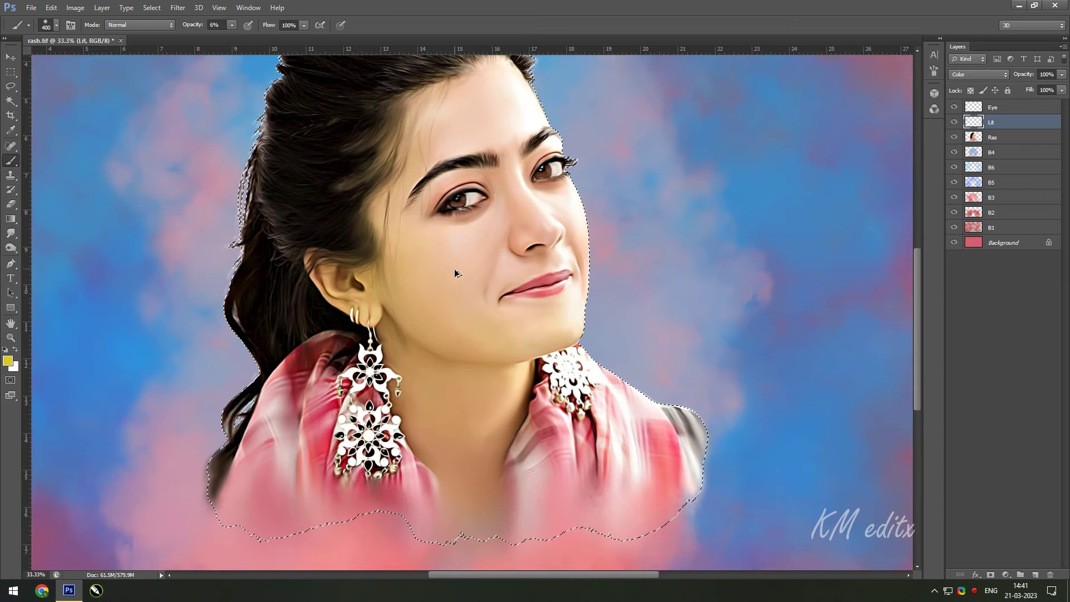
pyautogui.scroll(4, 406, 285)
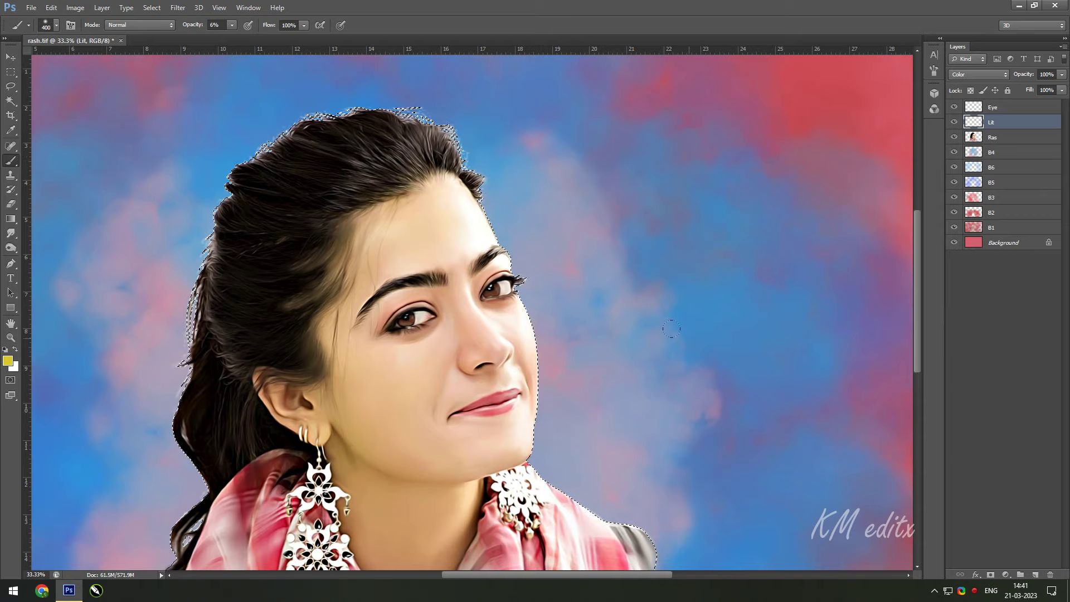
pyautogui.moveTo(520, 463)
pyautogui.mouseDown()
pyautogui.moveTo(609, 423)
pyautogui.moveTo(564, 409)
pyautogui.mouseUp()
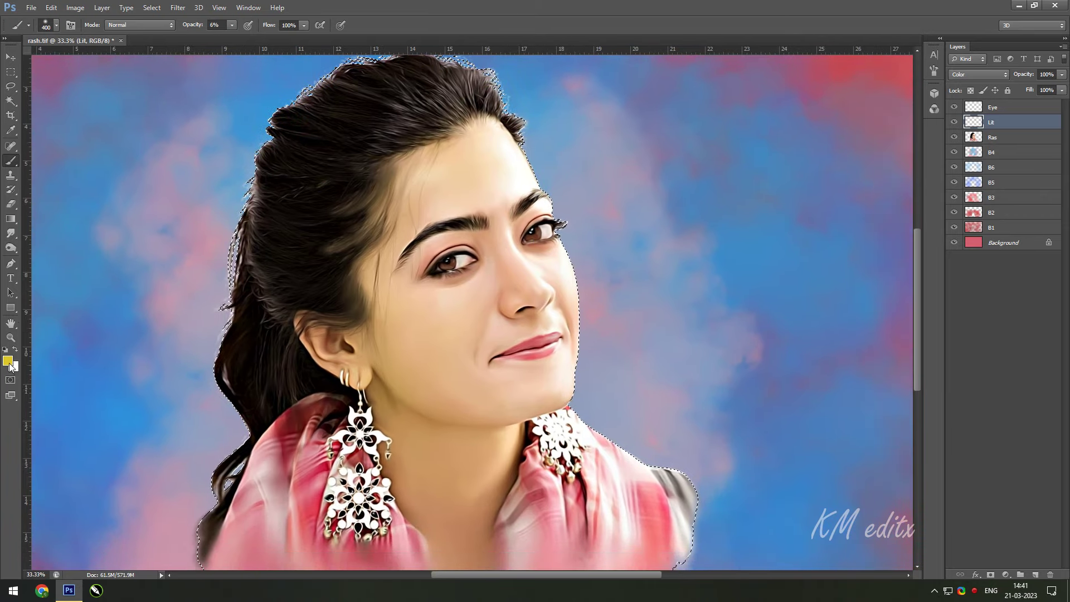
# Step: Paint a magenta cheek blush on a new Layer 1 above Ras, blended in Color mode
pyautogui.click(8, 360)
pyautogui.click(874, 185)
pyautogui.click(983, 154)
pyautogui.click(997, 137)
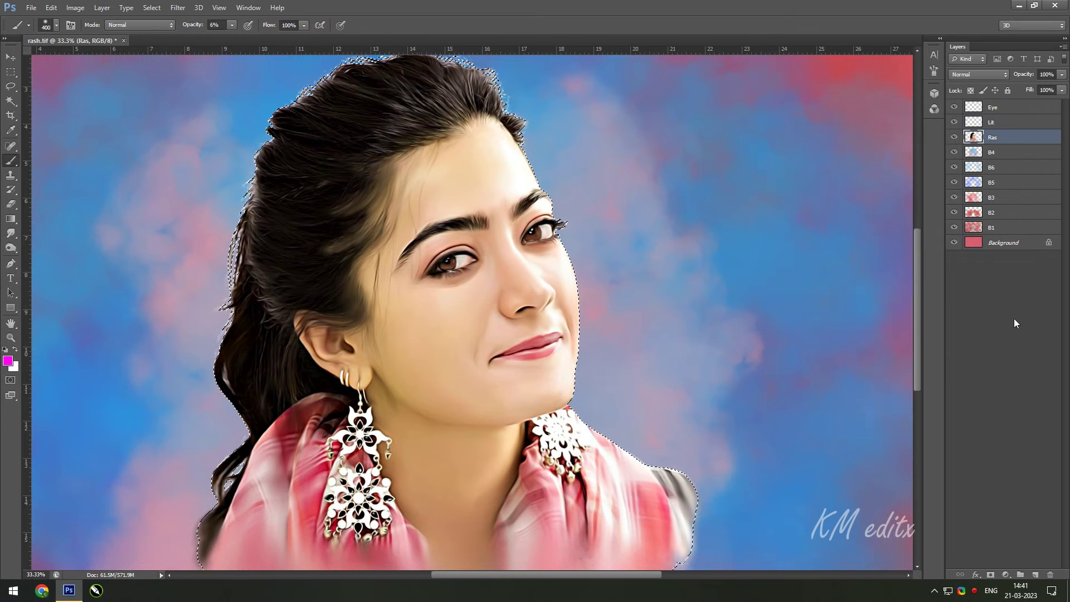
pyautogui.click(1035, 575)
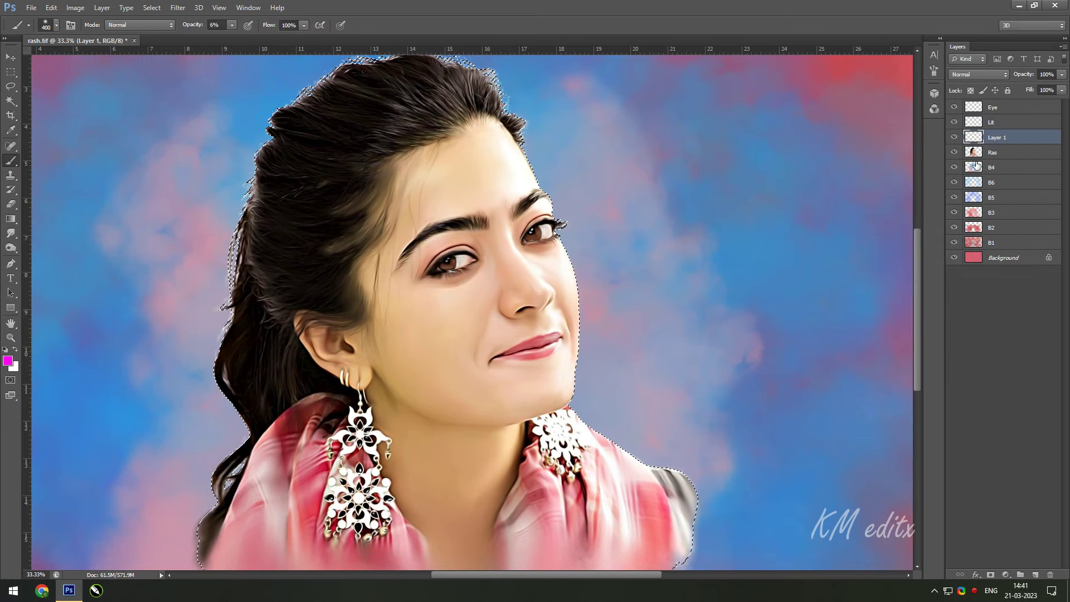
pyautogui.press('[')
pyautogui.press('[')
pyautogui.press('[')
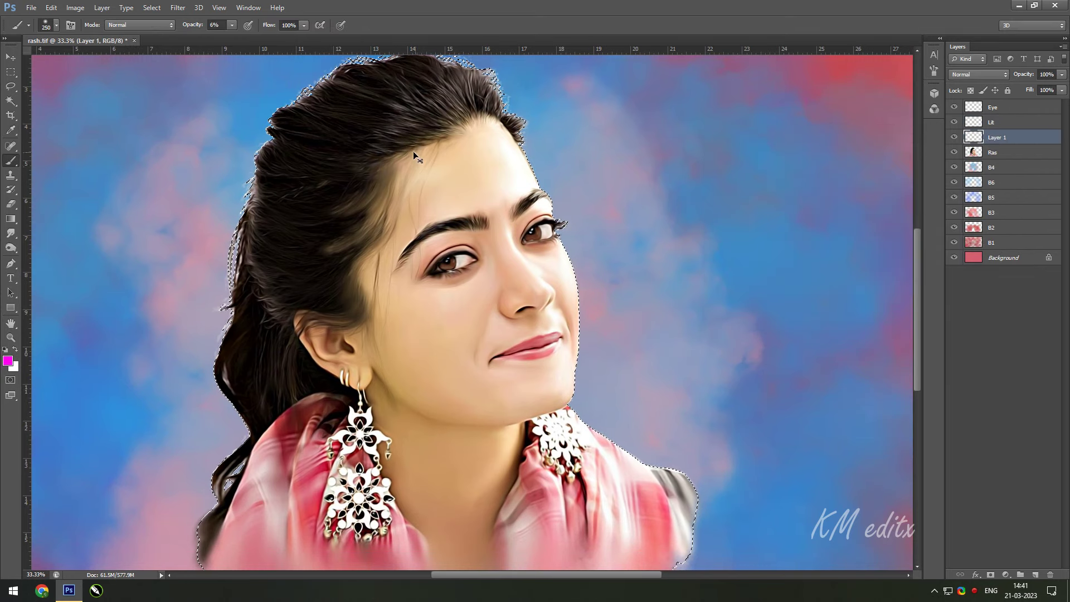
pyautogui.moveTo(440, 304); pyautogui.dragTo(463, 326)
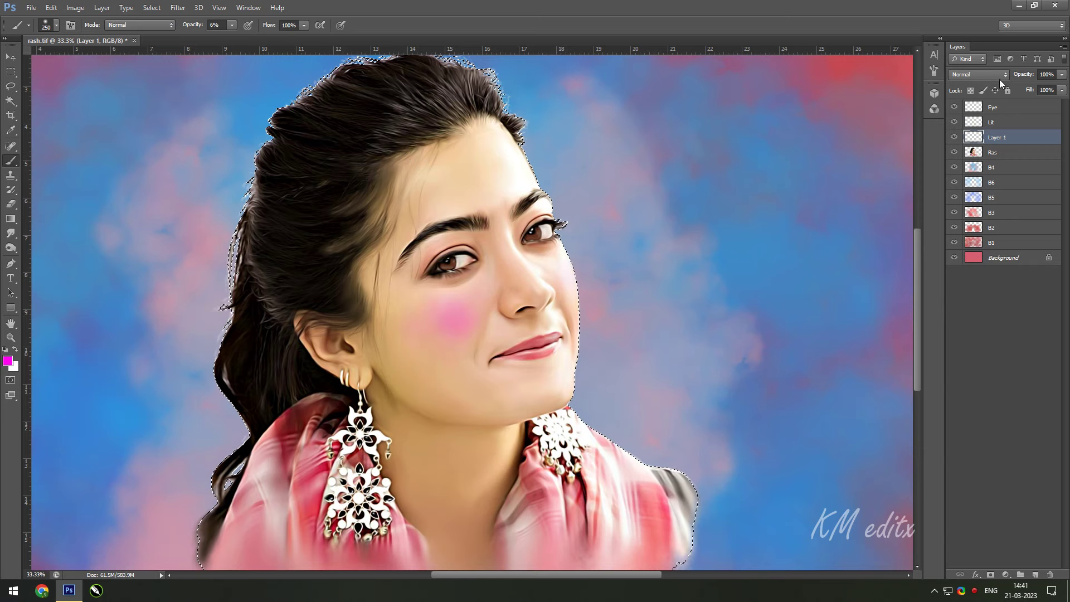
pyautogui.click(979, 75)
pyautogui.click(980, 353)
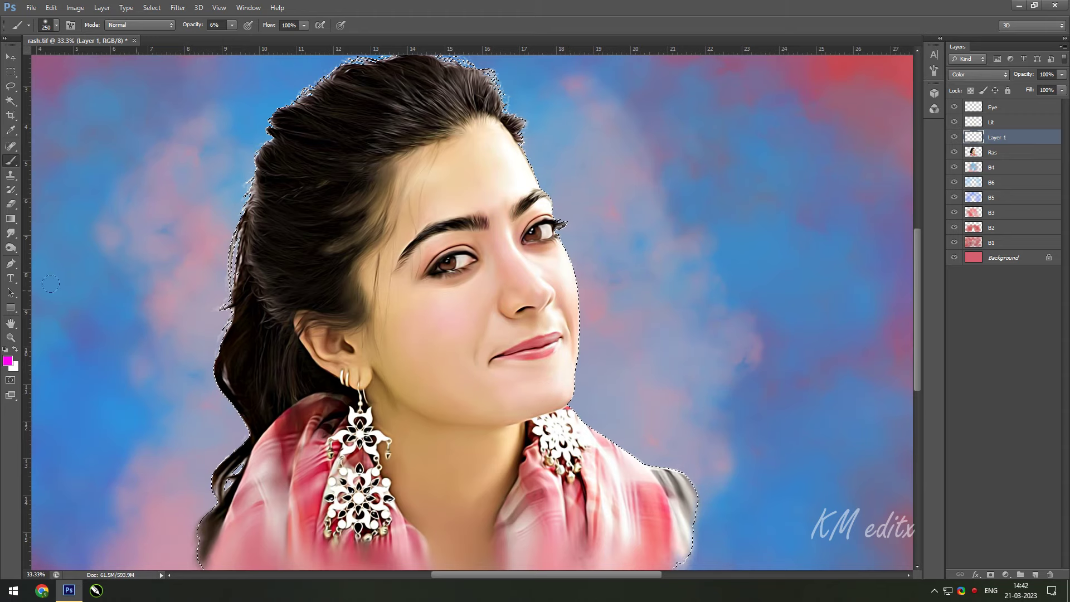
# Step: Make pure red the brush's foreground colour, then select the Ras portrait layer
pyautogui.click(1031, 122)
pyautogui.click(8, 361)
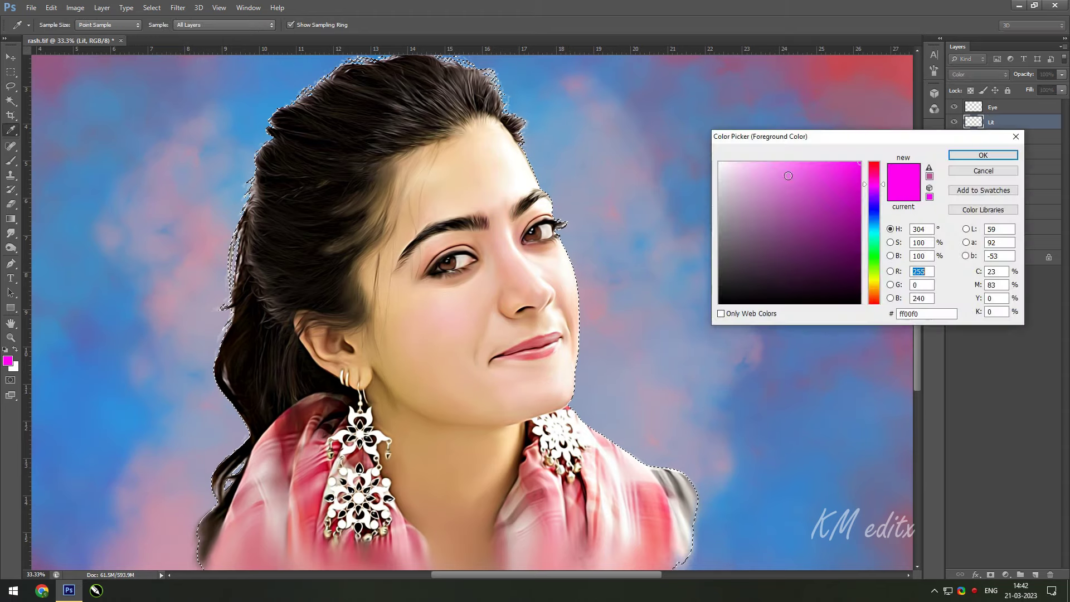
pyautogui.click(874, 163)
pyautogui.click(983, 155)
pyautogui.press('b')
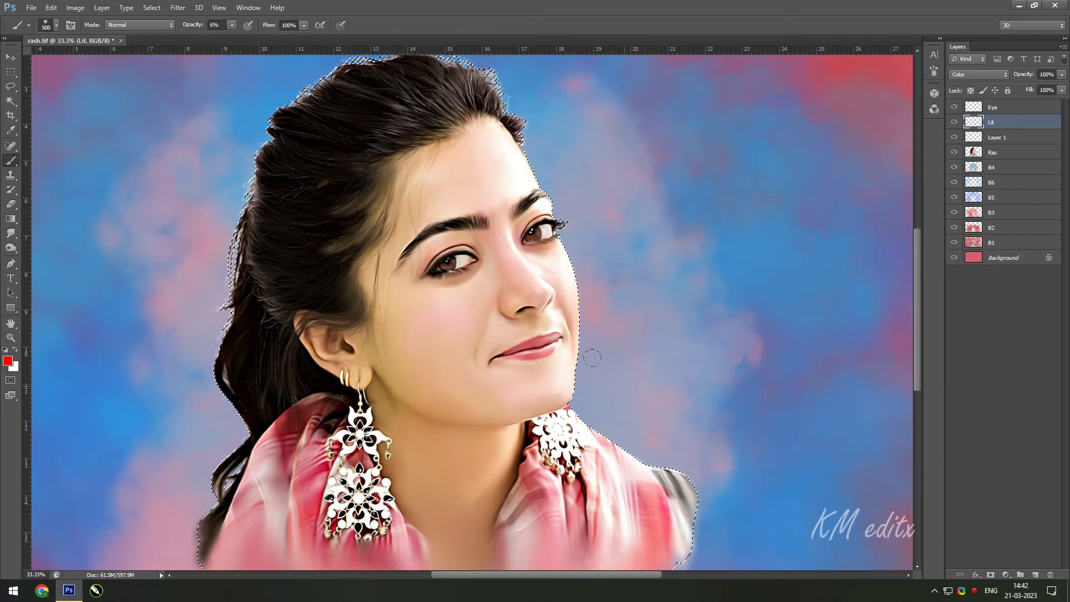
pyautogui.click(1009, 152)
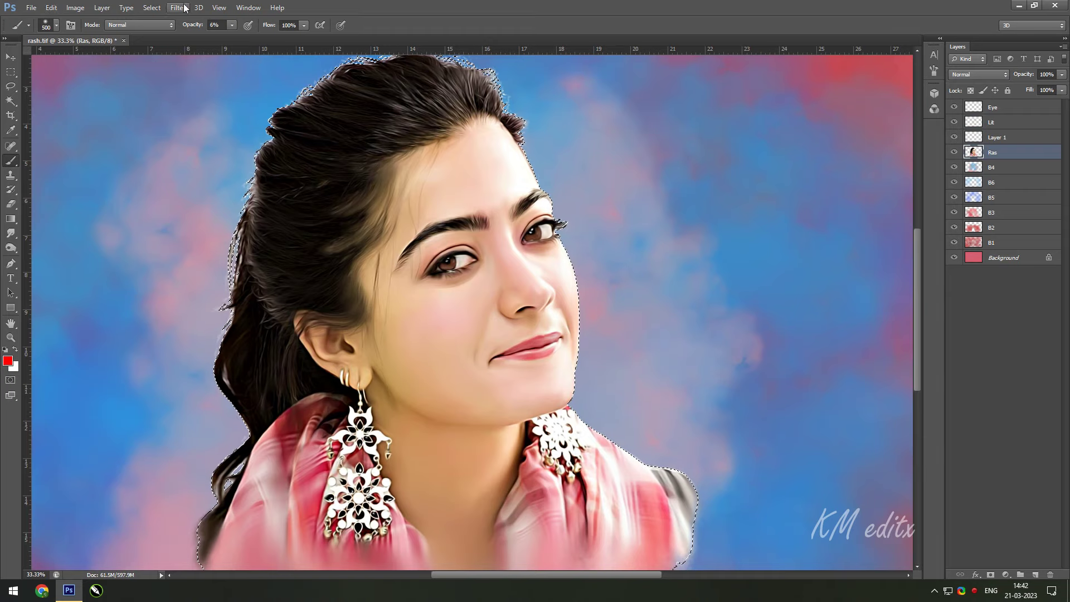
# Step: Shift the Ras portrait layer's hue to -7 with Hue/Saturation
pyautogui.click(31, 7)
pyautogui.moveTo(92, 36)
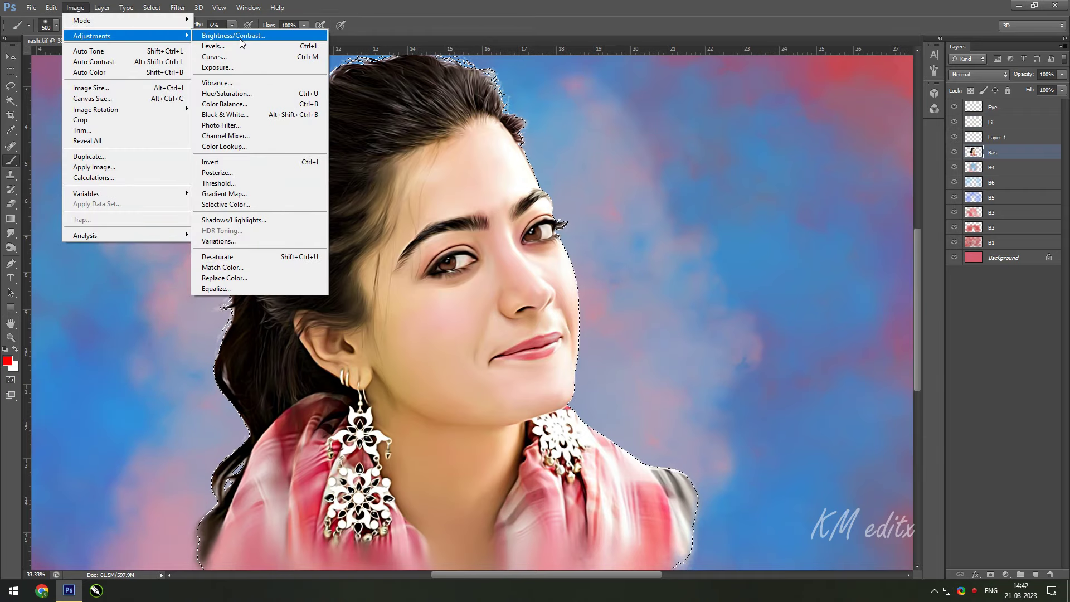
pyautogui.click(227, 93)
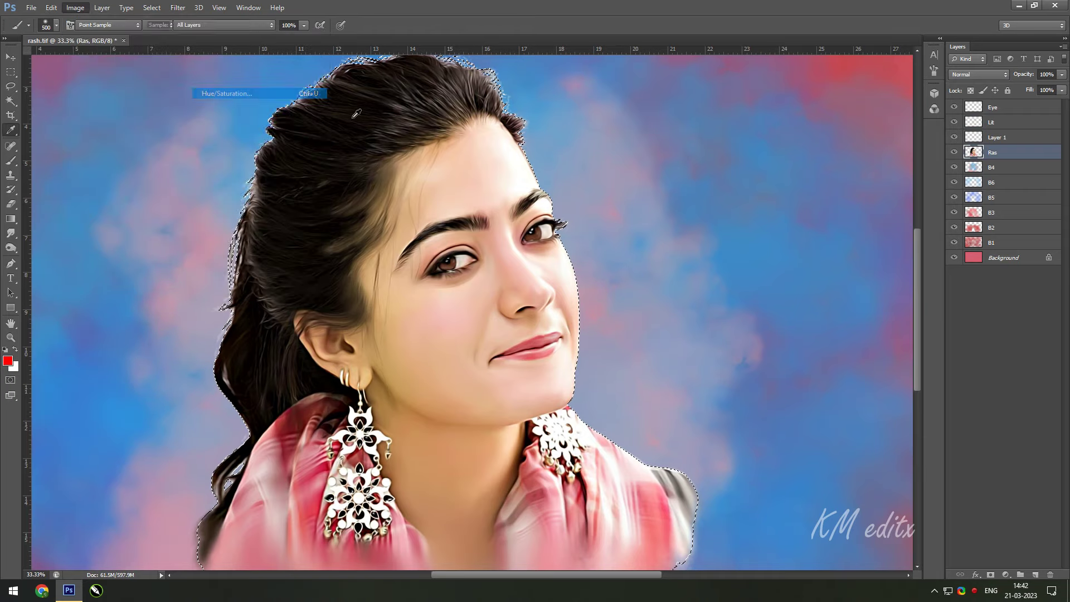
pyautogui.moveTo(844, 255); pyautogui.dragTo(838, 258)
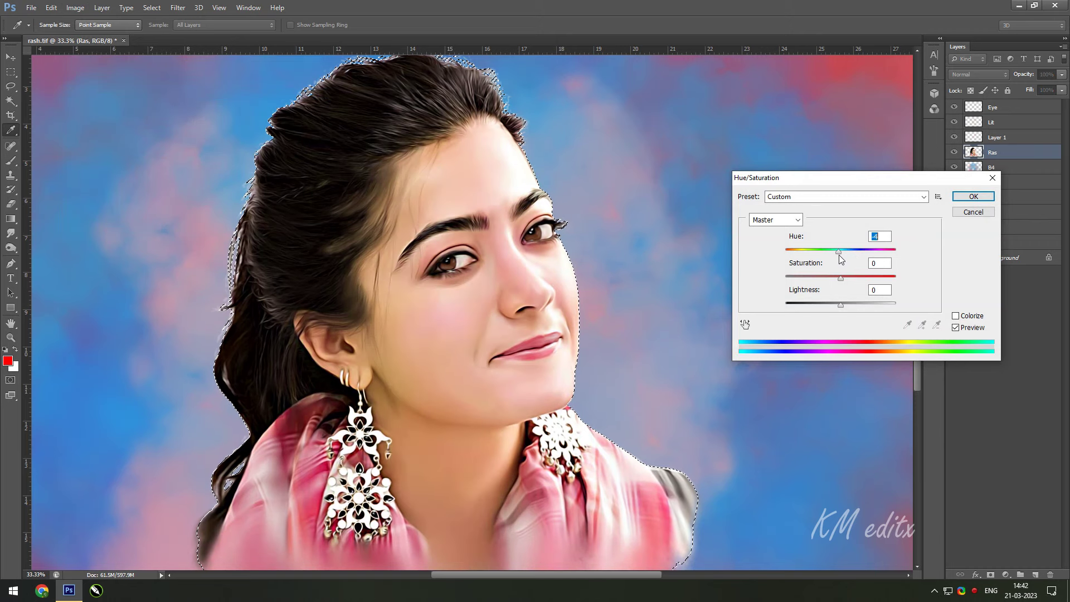
pyautogui.press('Return')
# Step: Apply a second Hue/Saturation adjustment to raise the portrait's saturation
pyautogui.click(75, 7)
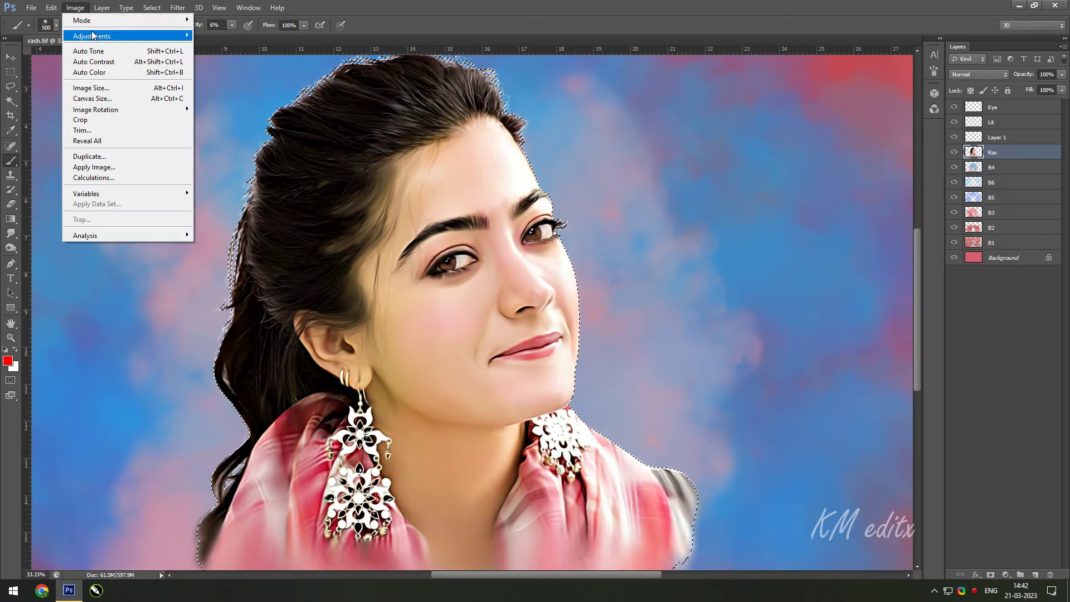
pyautogui.moveTo(92, 36)
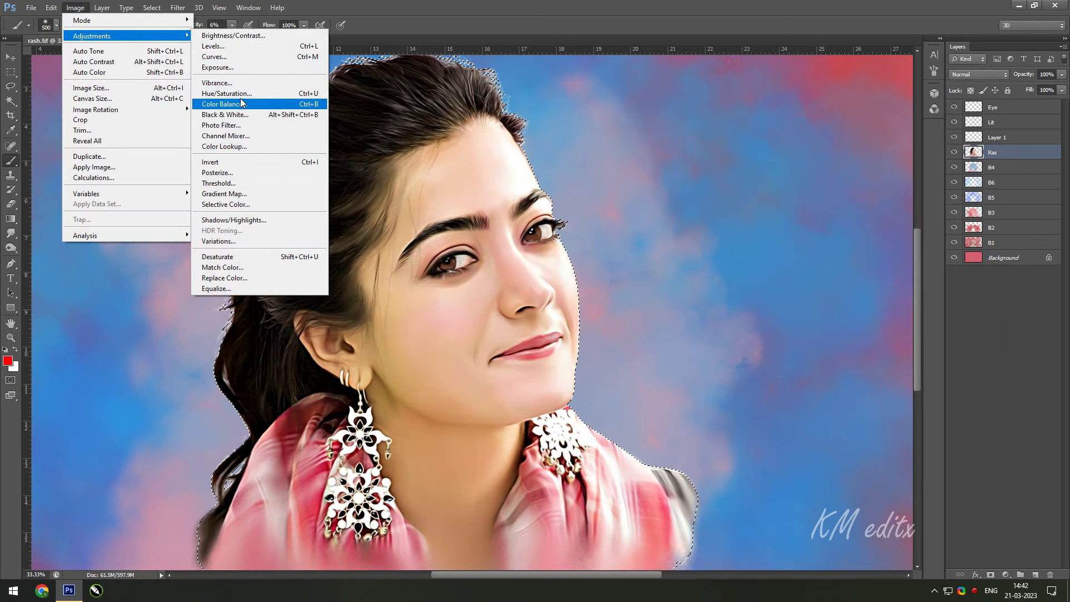
pyautogui.click(239, 93)
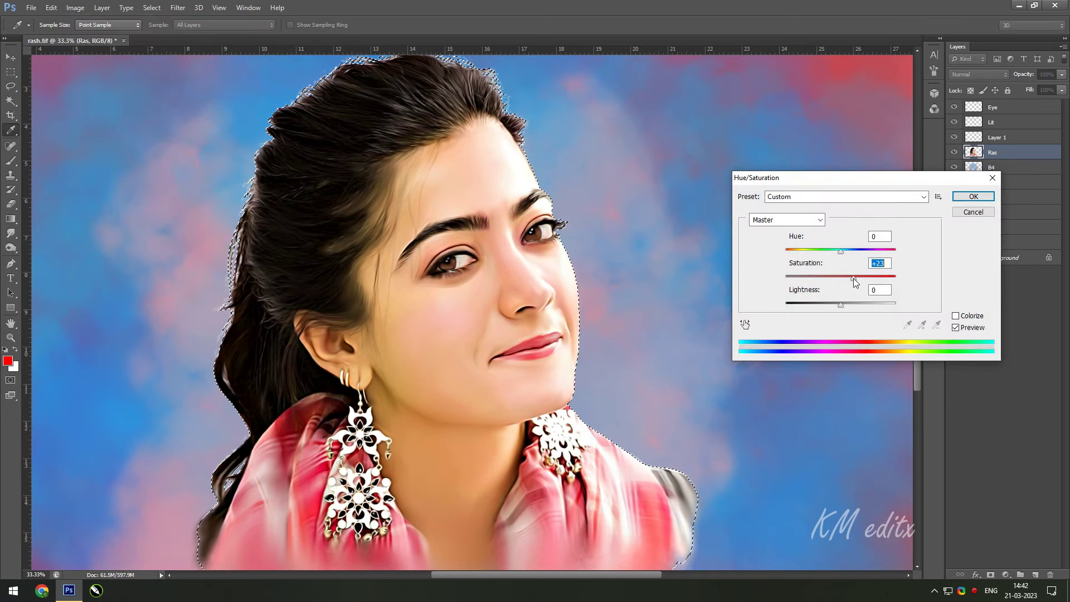
pyautogui.click(967, 196)
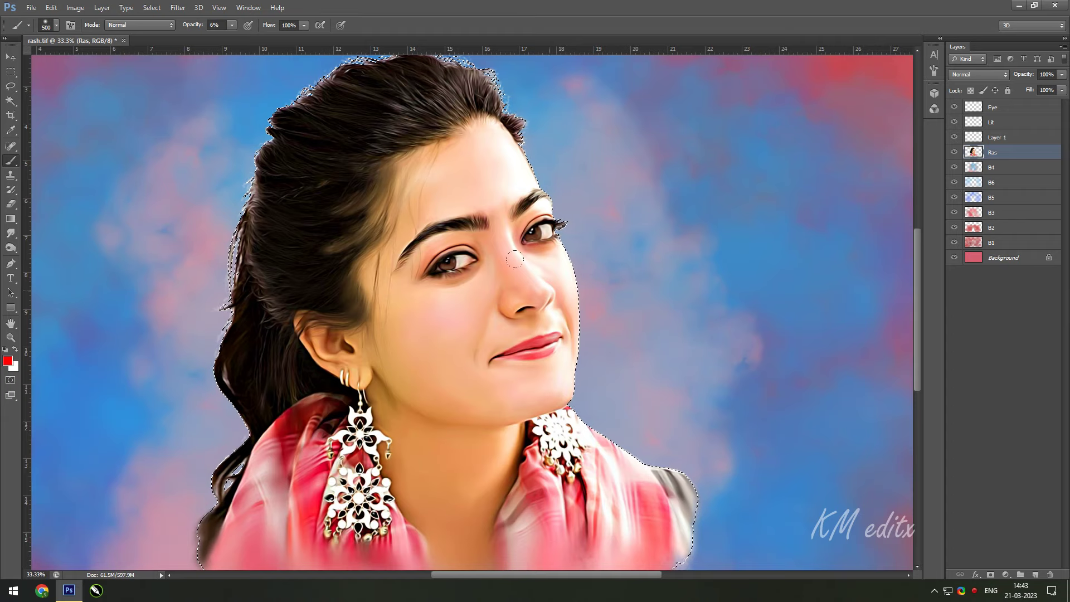
# Step: Select the Lit layer, deselect the woman and zoom in on her eyes
pyautogui.press('v')
pyautogui.hotkey('ctrl', '-')
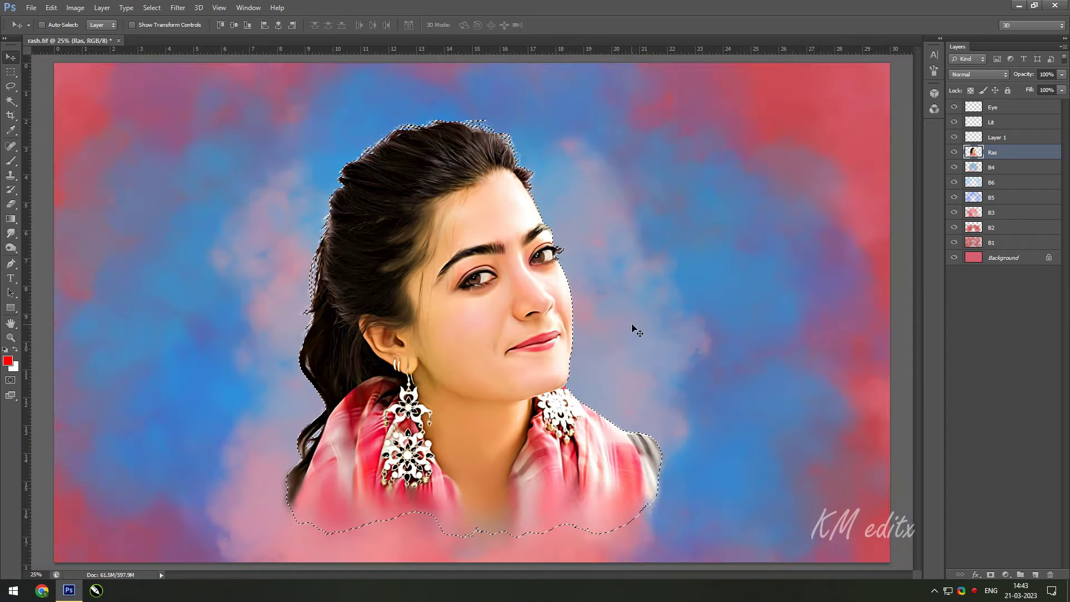
pyautogui.hotkey('ctrl', '+')
pyautogui.scroll(-2, 597, 275)
pyautogui.click(989, 122)
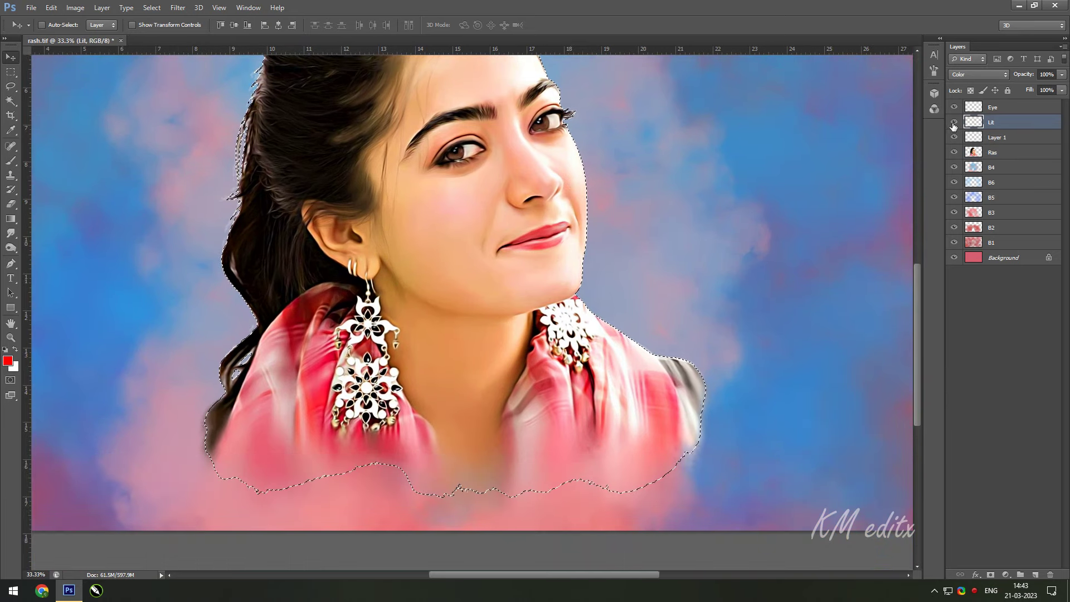
pyautogui.moveTo(616, 208); pyautogui.dragTo(626, 312)
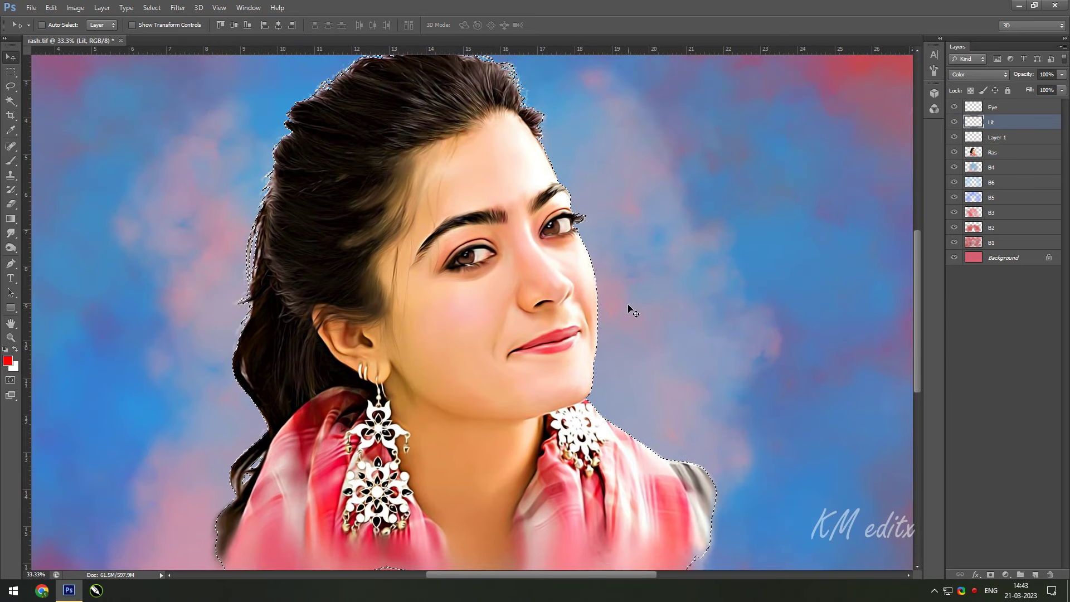
pyautogui.press('l')
pyautogui.press('v')
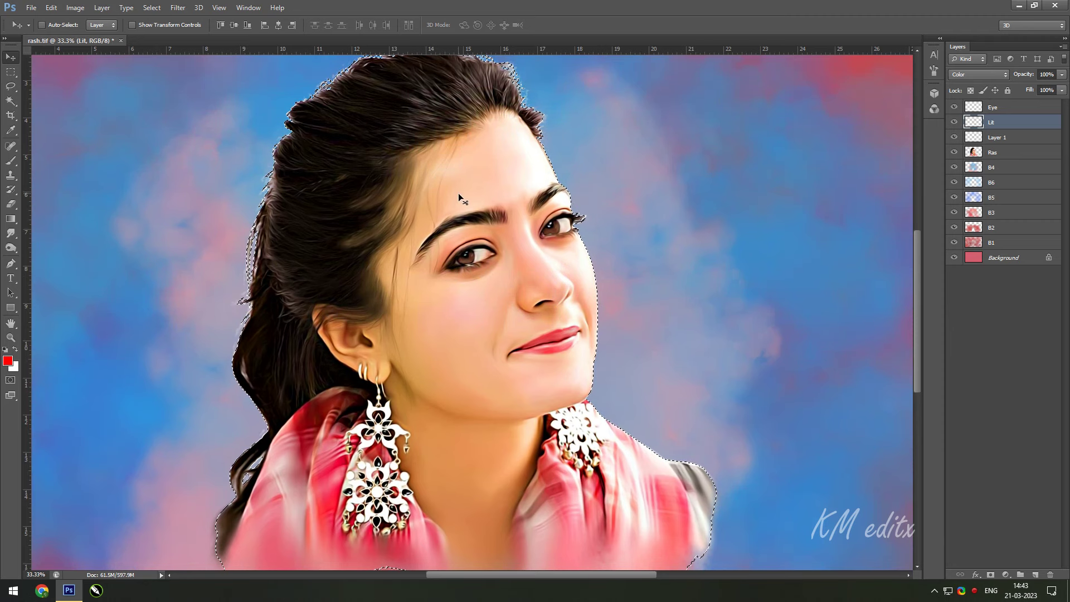
pyautogui.hotkey('ctrl', 'd')
pyautogui.scroll(1, 521, 238)
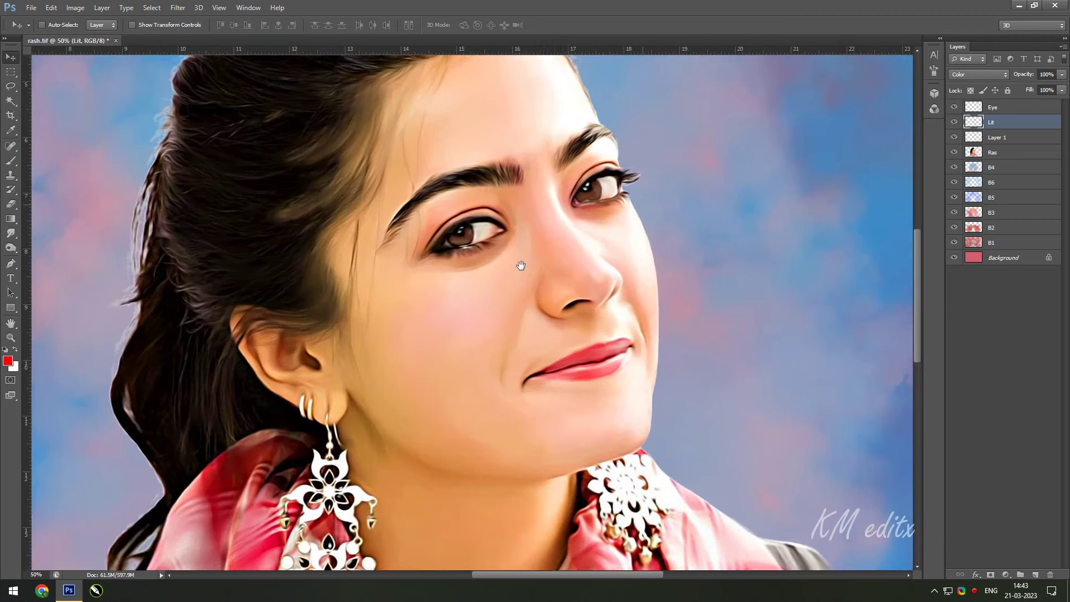
pyautogui.scroll(1, 514, 275)
pyautogui.hotkey('alt', '[')
pyautogui.hotkey('alt', '[')
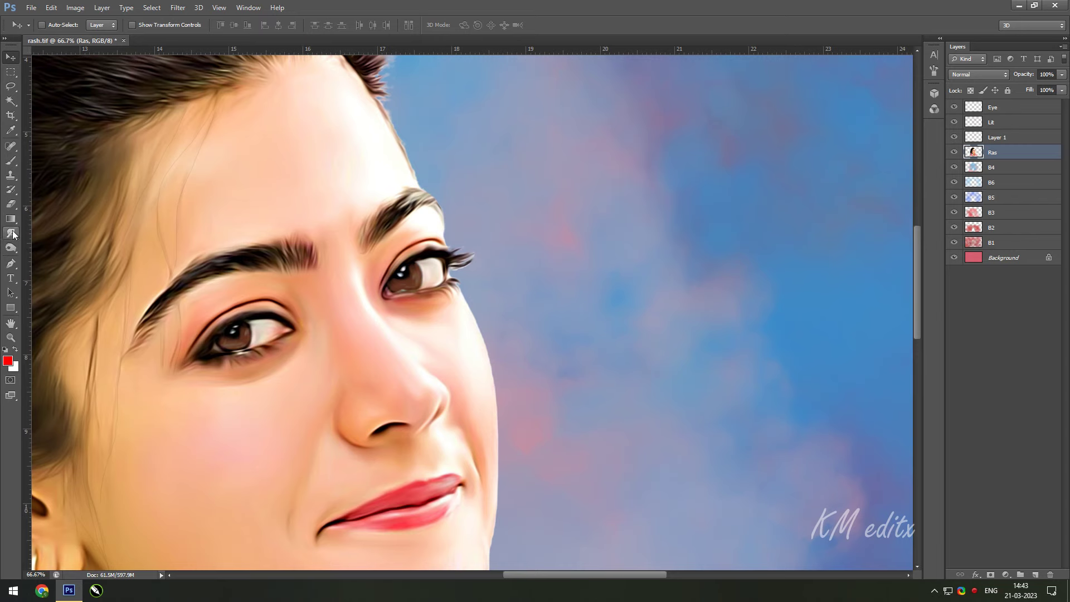
# Step: Smudge the right eye's outer eyelashes outward with a small soft round brush
pyautogui.click(11, 233)
pyautogui.rightClick(583, 204)
pyautogui.scroll(-3, 868, 292)
pyautogui.moveTo(868, 292); pyautogui.dragTo(868, 548)
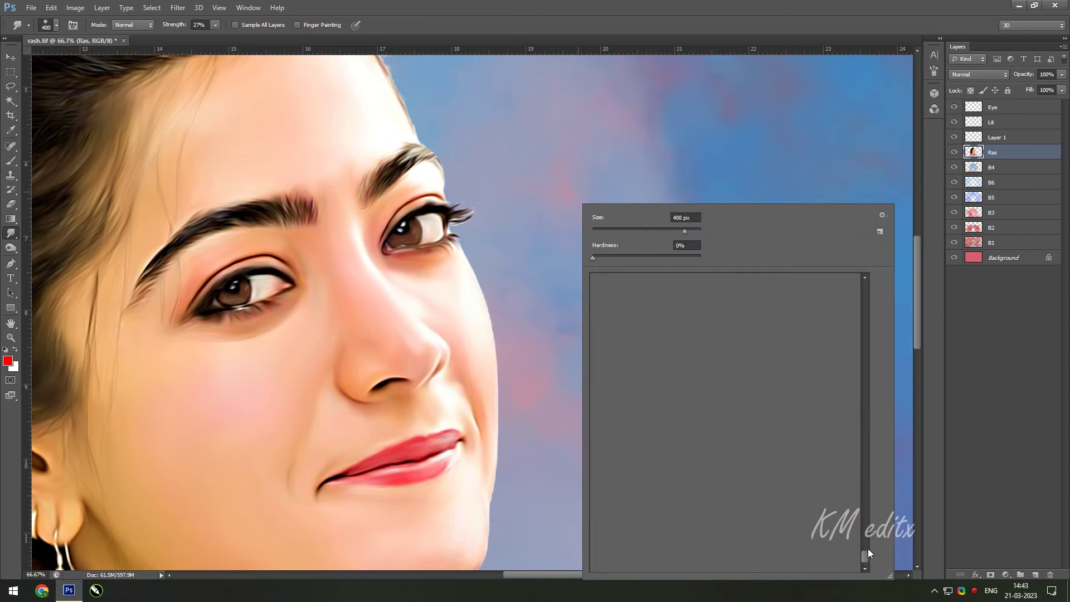
pyautogui.click(598, 560)
pyautogui.press('Escape')
pyautogui.press('[')
pyautogui.press('[')
pyautogui.press('[')
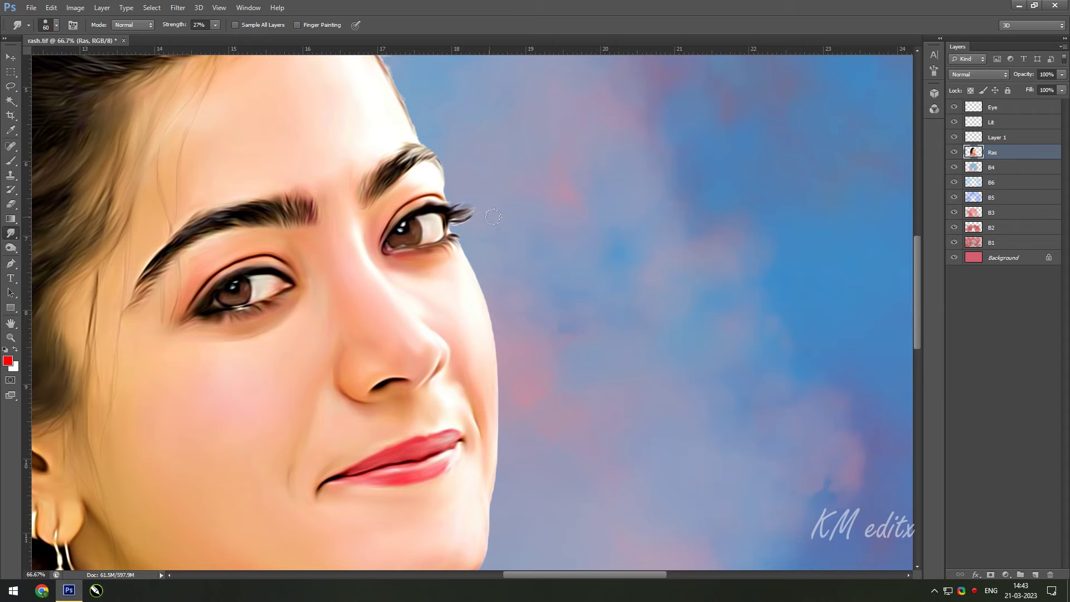
pyautogui.scroll(1, 496, 220)
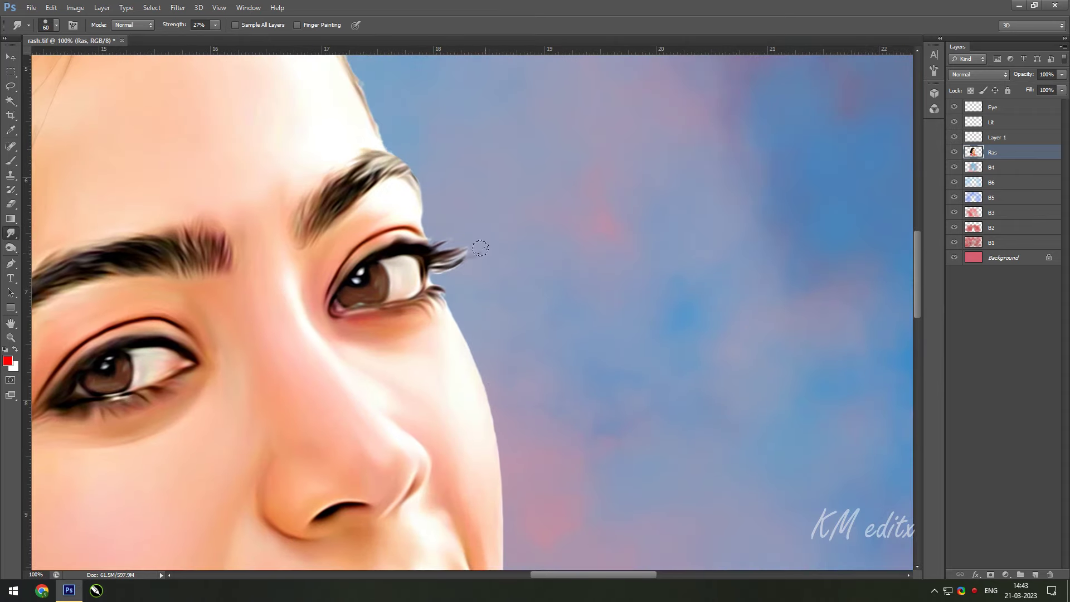
pyautogui.rightClick(529, 204)
pyautogui.click(563, 561)
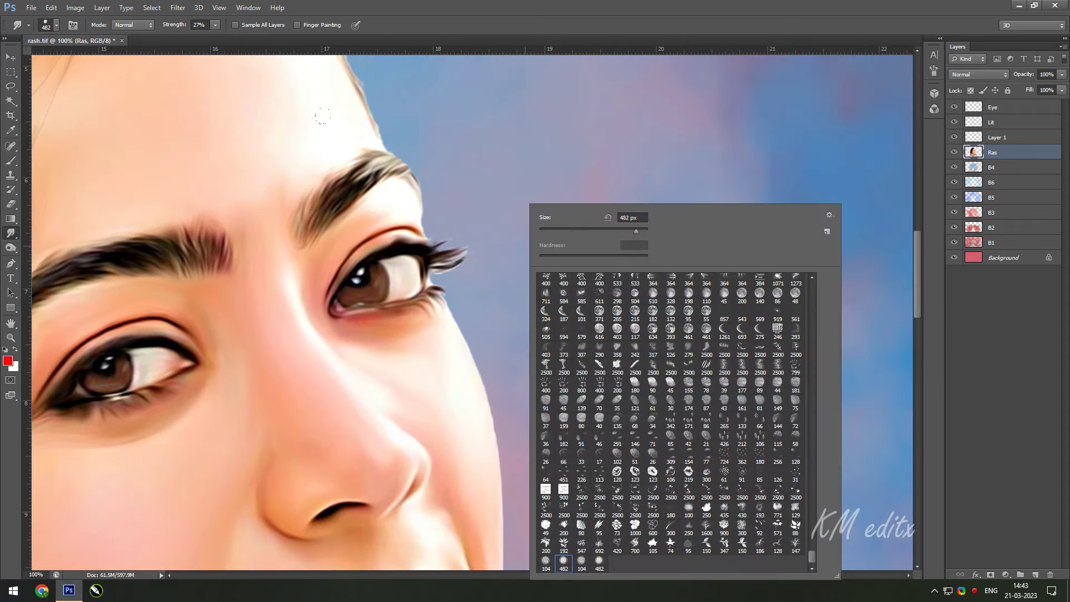
pyautogui.press('Escape')
pyautogui.moveTo(440, 257)
pyautogui.mouseDown()
pyautogui.moveTo(467, 255)
pyautogui.moveTo(457, 229)
pyautogui.moveTo(439, 257)
pyautogui.mouseUp()
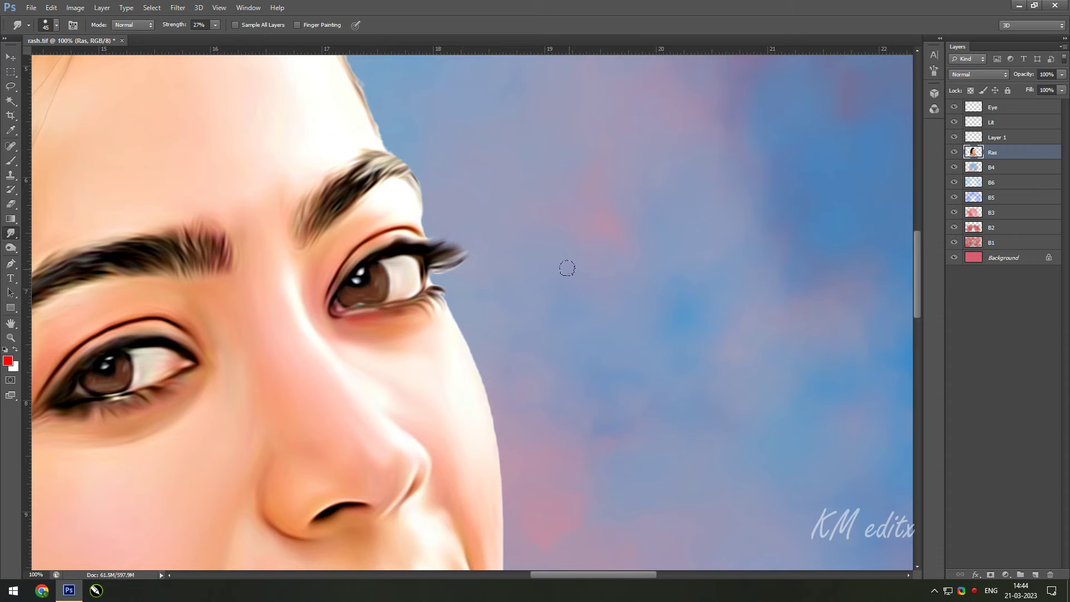
# Step: Fit the image on screen and add a new layer named B7 above B4
pyautogui.hotkey('ctrl', '0')
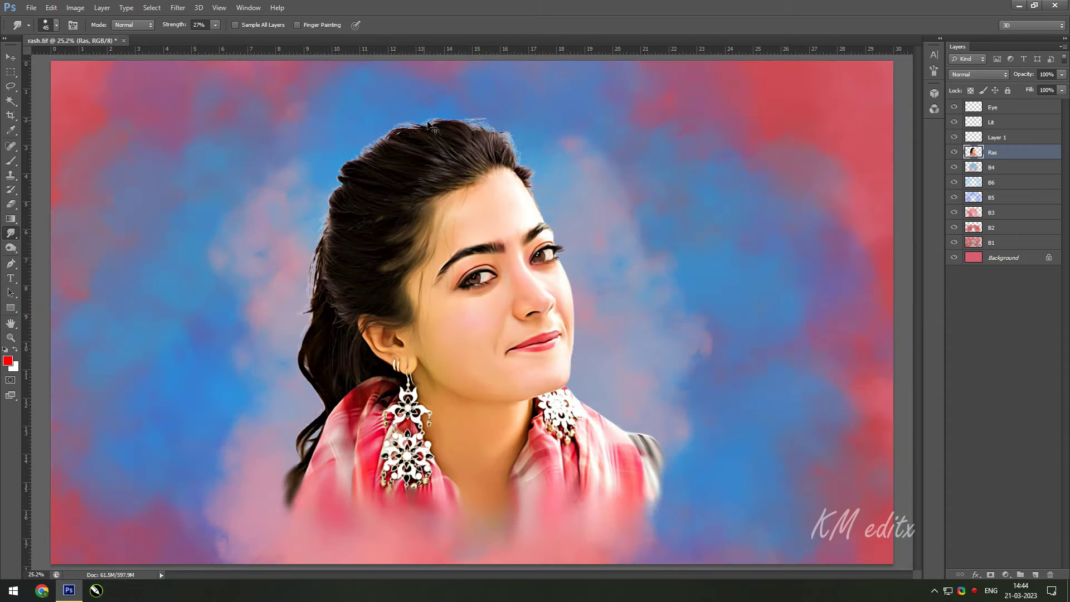
pyautogui.press('v')
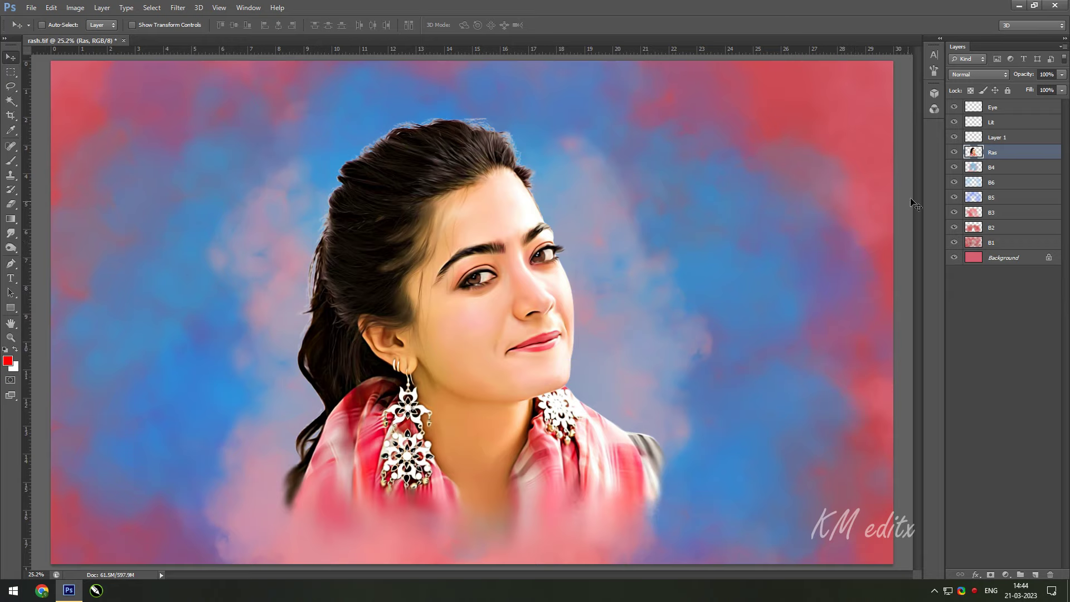
pyautogui.click(1005, 172)
pyautogui.click(1035, 574)
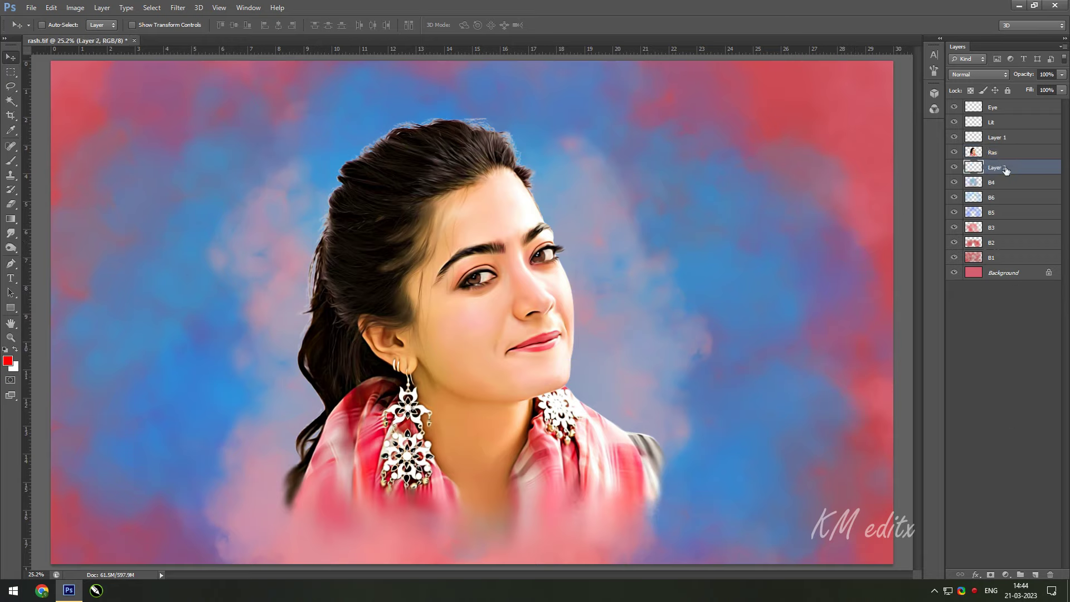
pyautogui.doubleClick(999, 167)
pyautogui.write('B7')
pyautogui.press('Return')
# Step: Paint a soft bright-yellow glow right of the face on B7, blended in Color mode
pyautogui.click(10, 161)
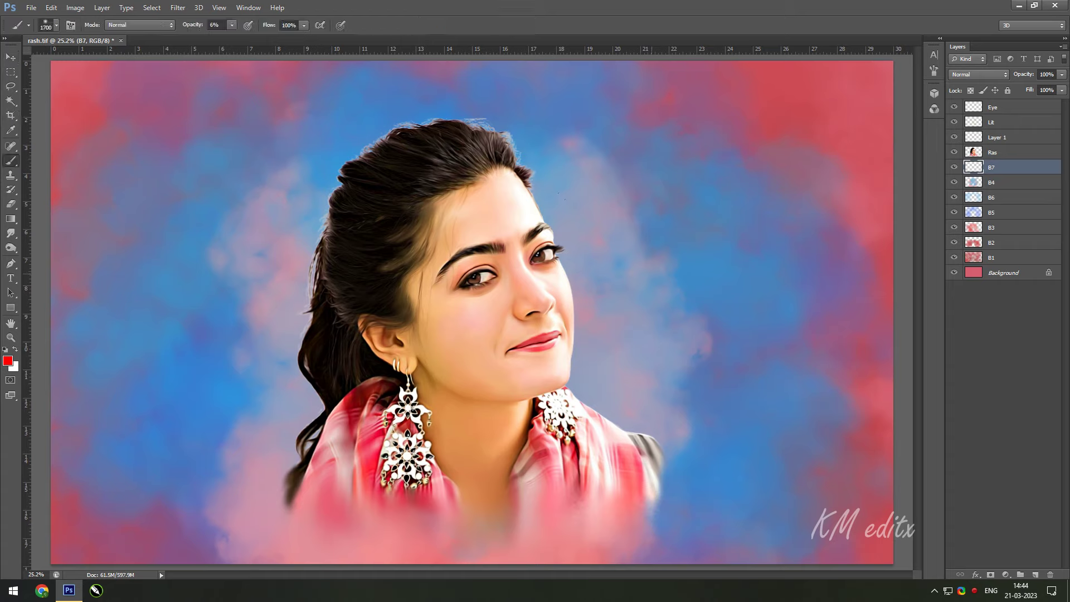
pyautogui.click(8, 360)
pyautogui.click(872, 292)
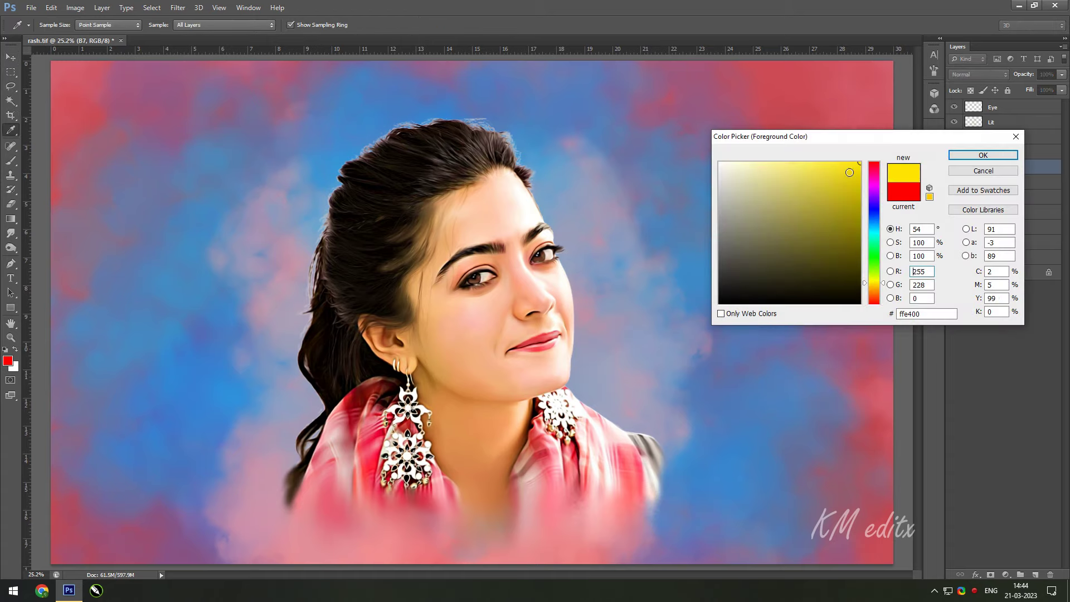
pyautogui.click(974, 151)
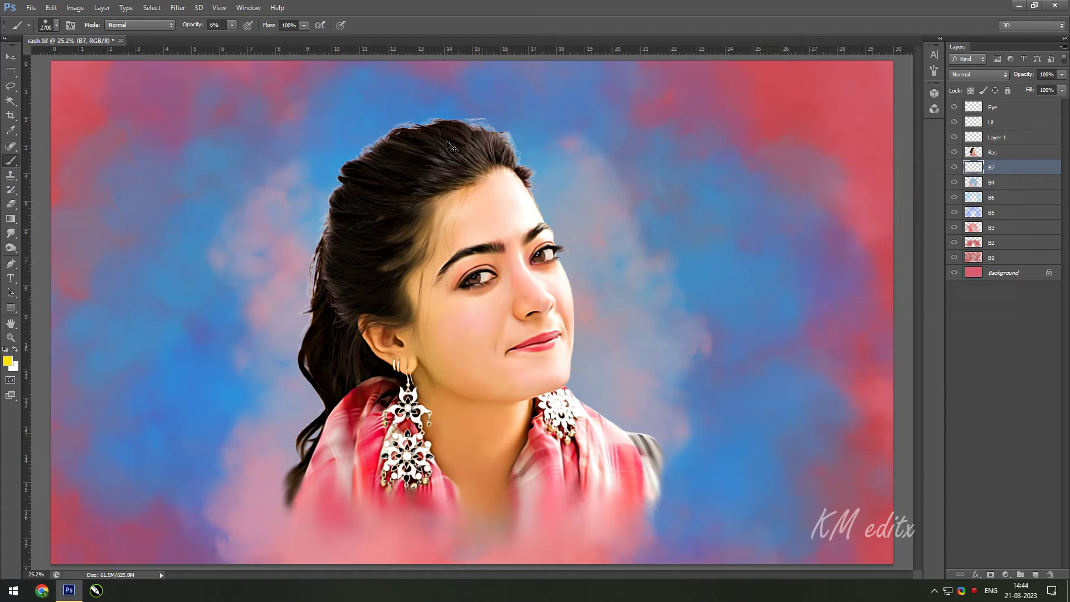
pyautogui.click(232, 25)
pyautogui.click(624, 278)
pyautogui.click(978, 74)
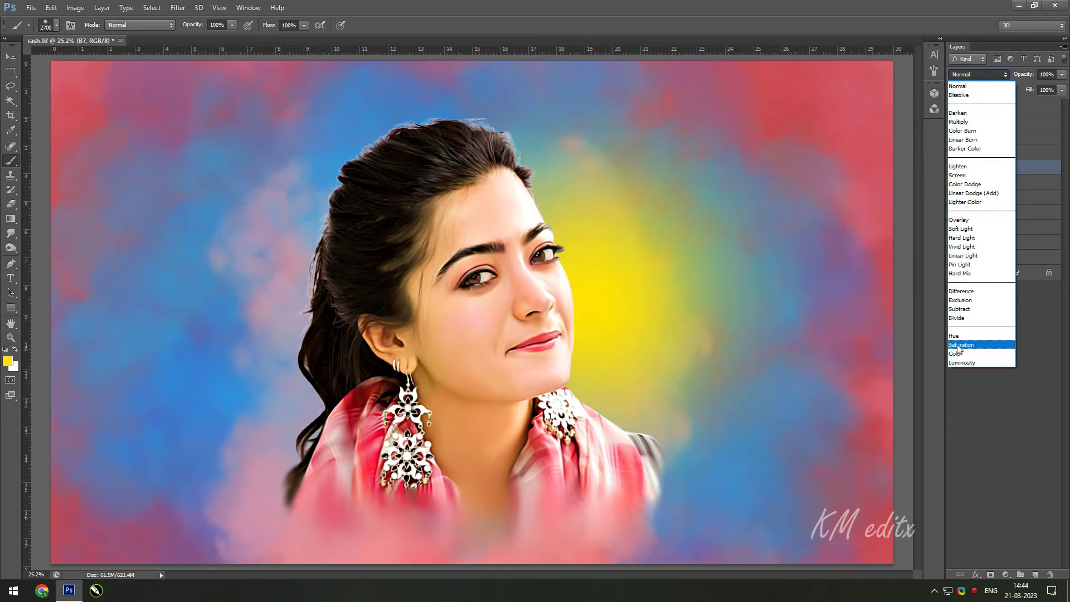
pyautogui.click(955, 354)
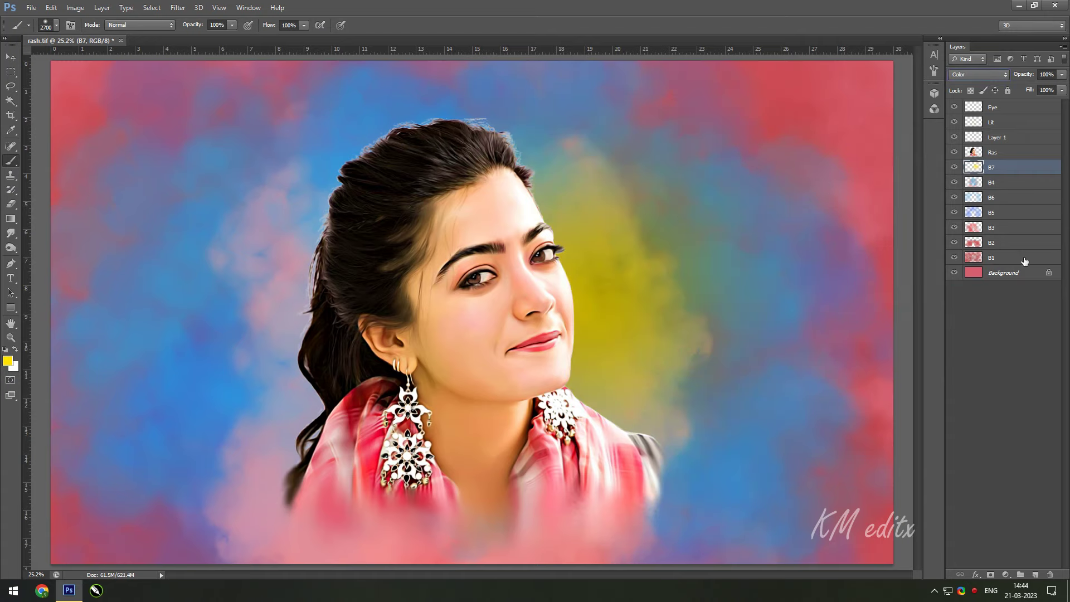
# Step: Add another new layer above the Ras portrait layer and begin naming it
pyautogui.click(1019, 152)
pyautogui.click(1036, 574)
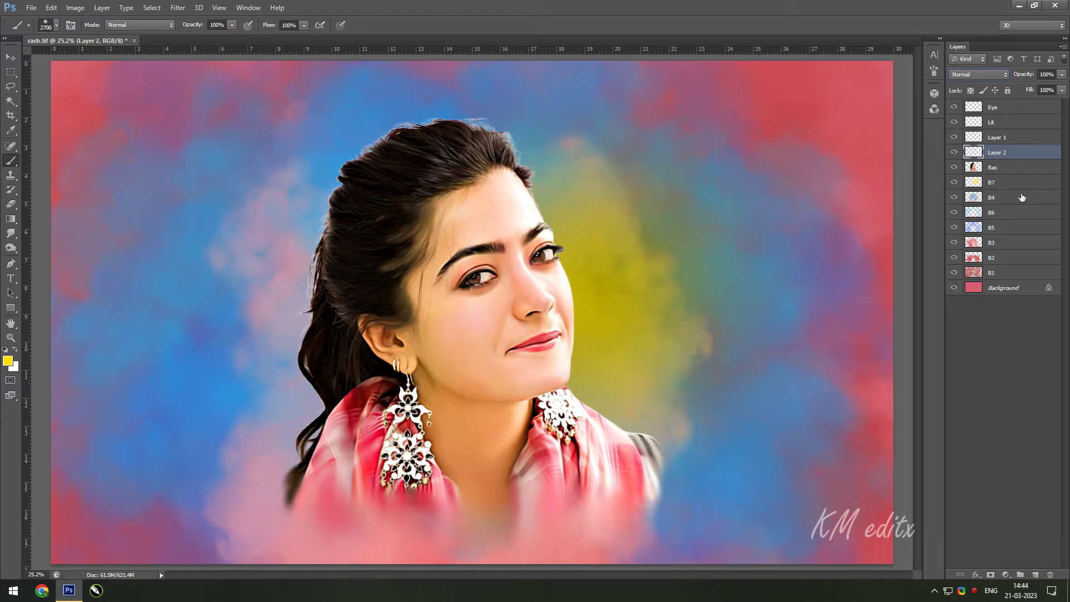
pyautogui.doubleClick(997, 152)
# Step: Name the layer F1, brush yellow beside the face and set it to Color blending
pyautogui.write('1')
pyautogui.press('Return')
pyautogui.press('[')
pyautogui.press('[')
pyautogui.click(232, 26)
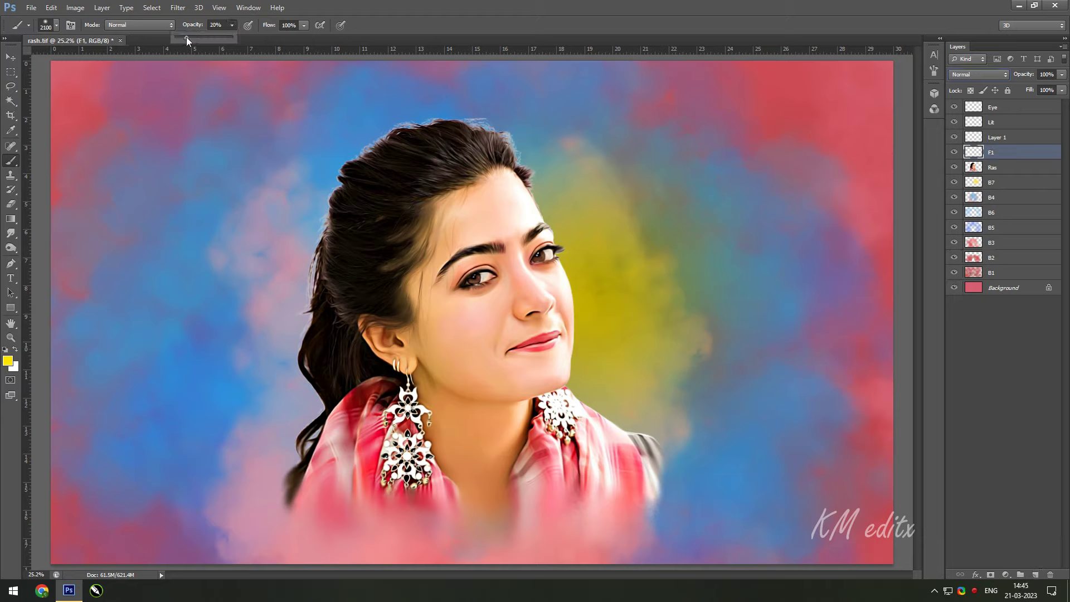
pyautogui.click(642, 353)
pyautogui.click(987, 77)
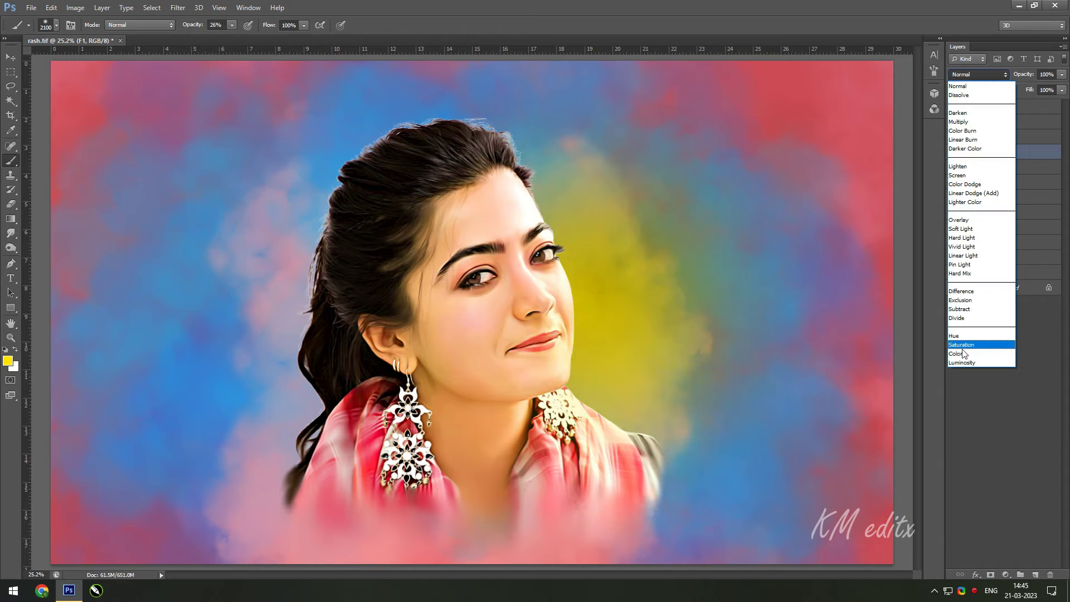
pyautogui.click(962, 353)
# Step: Toggle F1's visibility to compare, then lower its opacity to 19%
pyautogui.press('v')
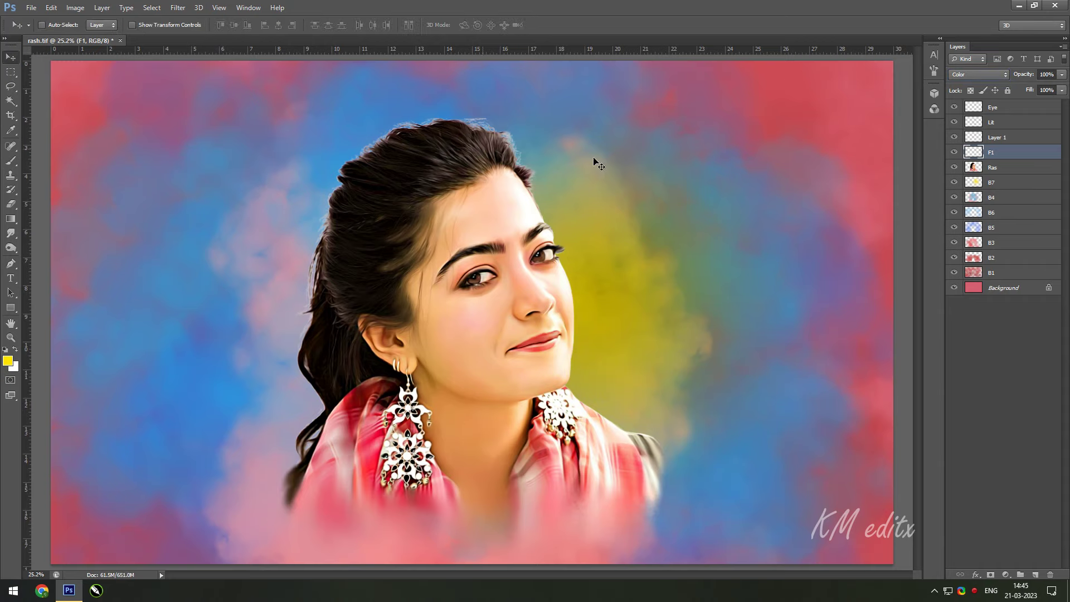
pyautogui.click(954, 152)
pyautogui.click(953, 152)
pyautogui.click(1061, 74)
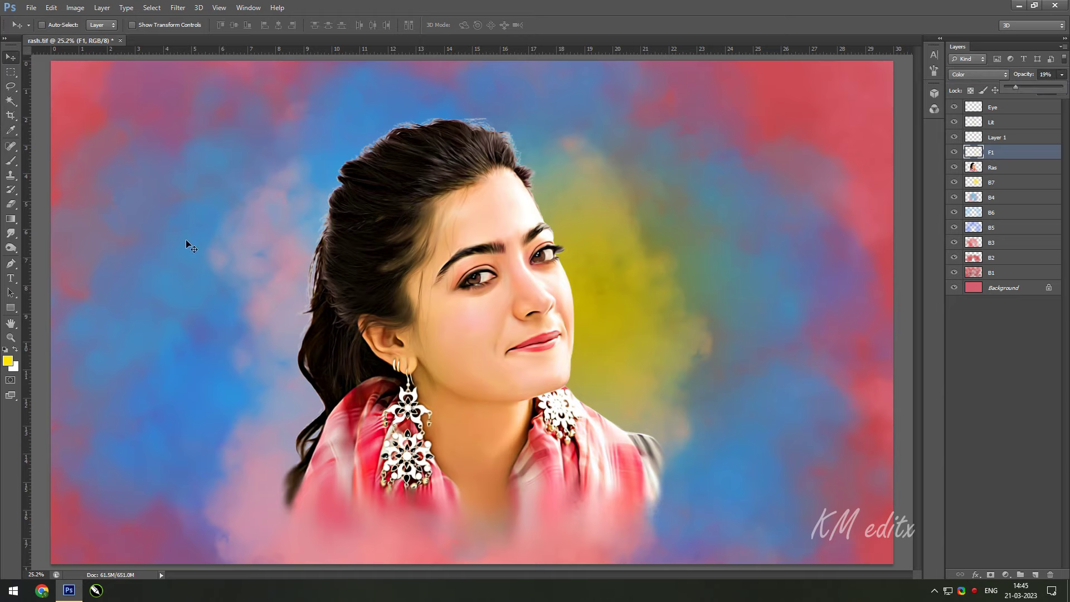
pyautogui.scroll(3, 554, 334)
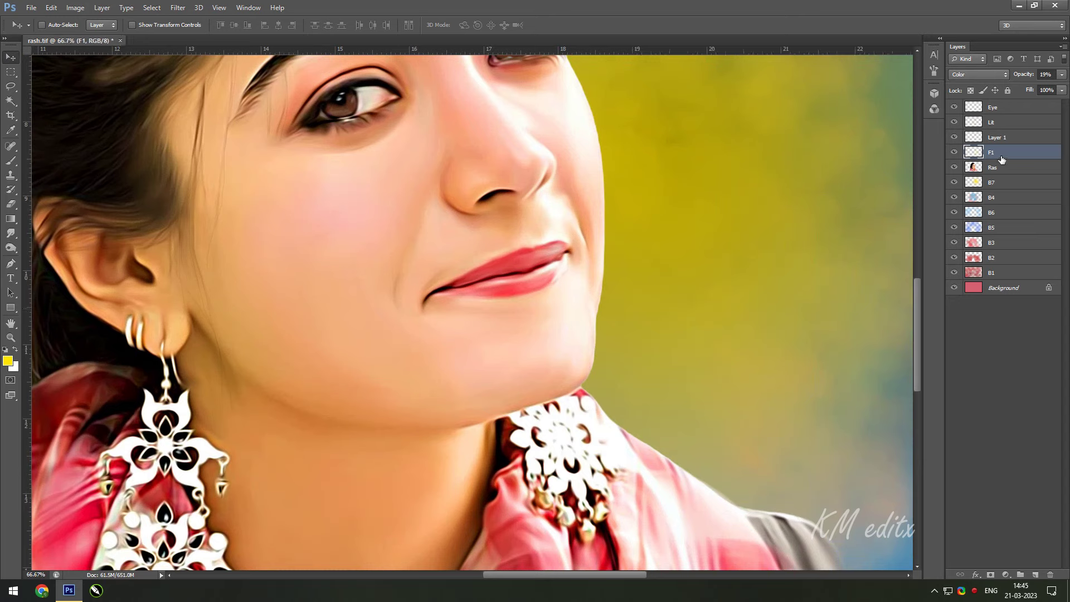
# Step: Add a new Lips layer above Ras and set the foreground colour to pure red
pyautogui.click(1003, 167)
pyautogui.click(1035, 574)
pyautogui.doubleClick(998, 168)
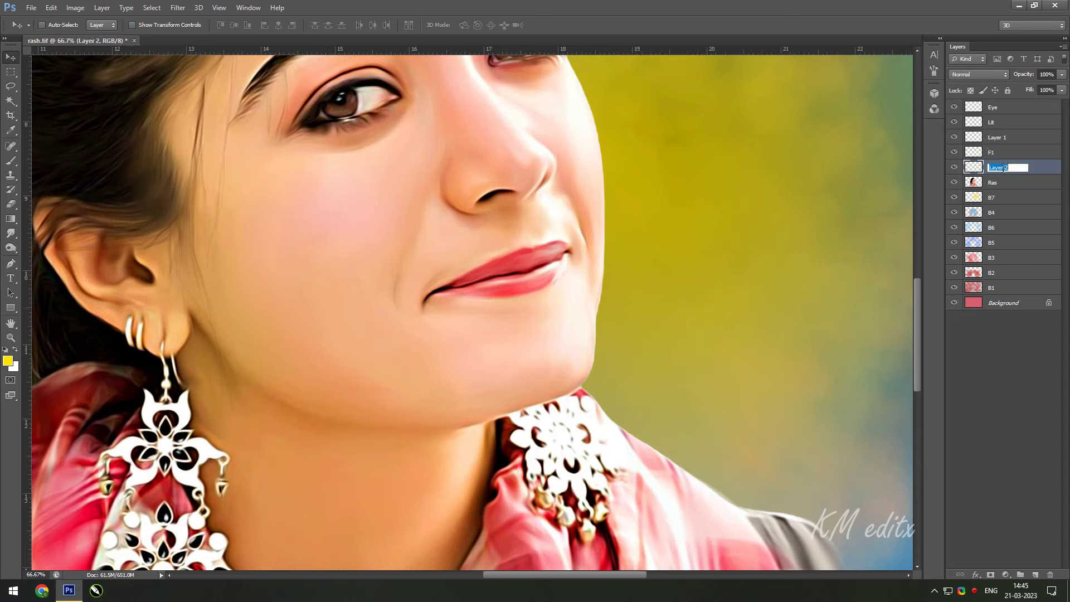
pyautogui.write('Lips')
pyautogui.press('Return')
pyautogui.press('i')
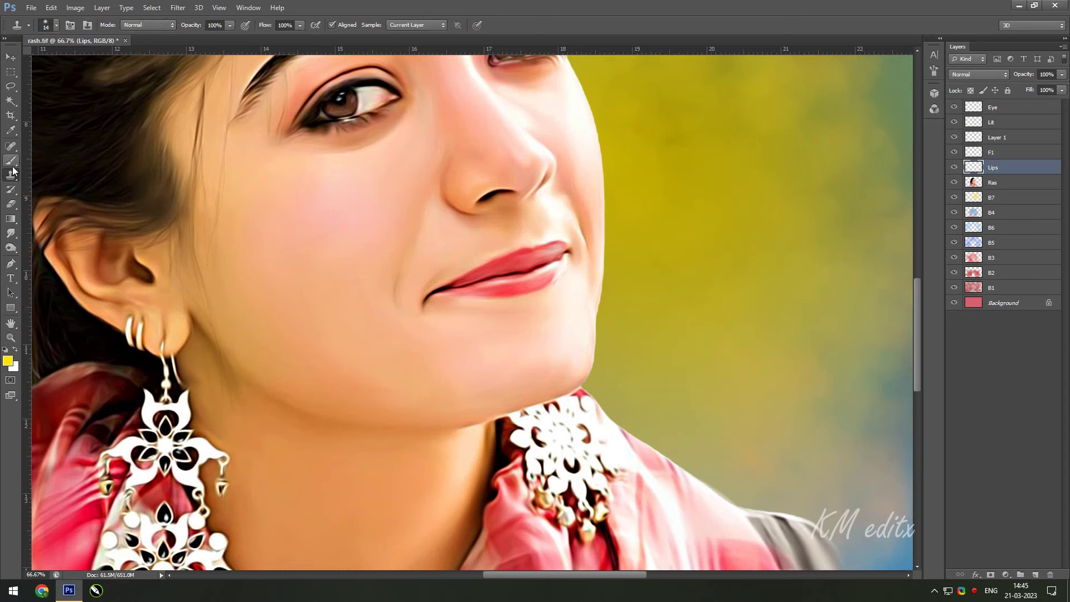
pyautogui.click(7, 360)
pyautogui.click(874, 163)
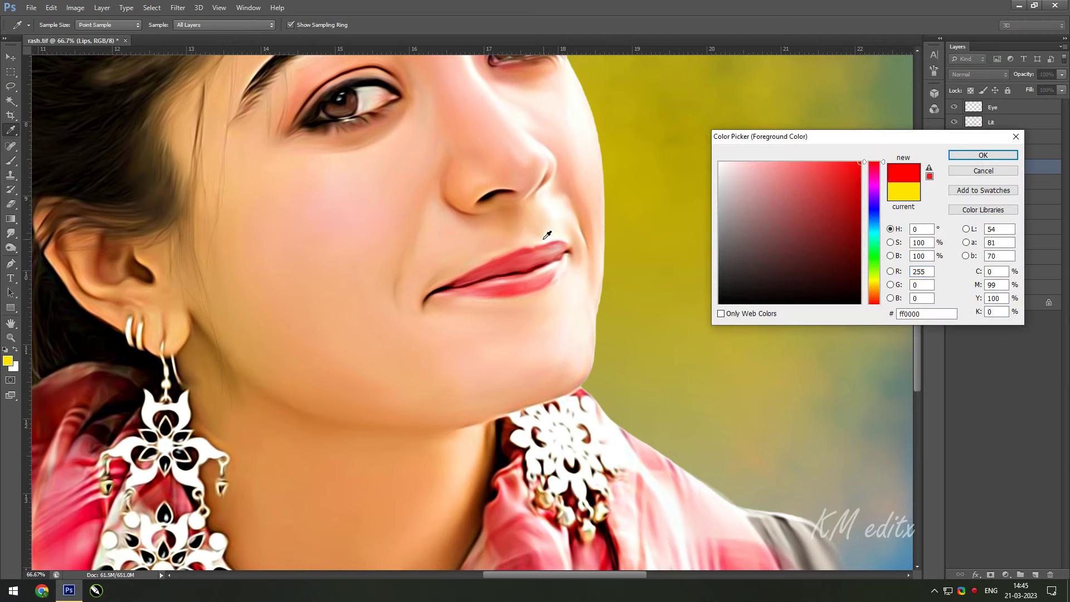
pyautogui.click(983, 156)
# Step: Paint both lips solid bright red with a full-opacity, smaller brush
pyautogui.press('b')
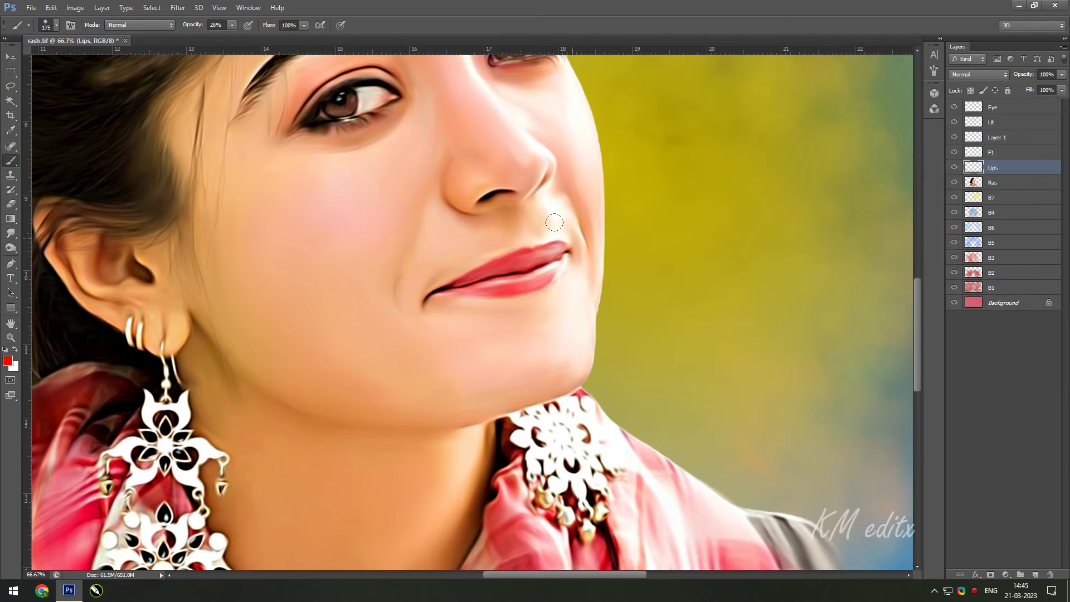
pyautogui.moveTo(557, 249); pyautogui.dragTo(485, 282)
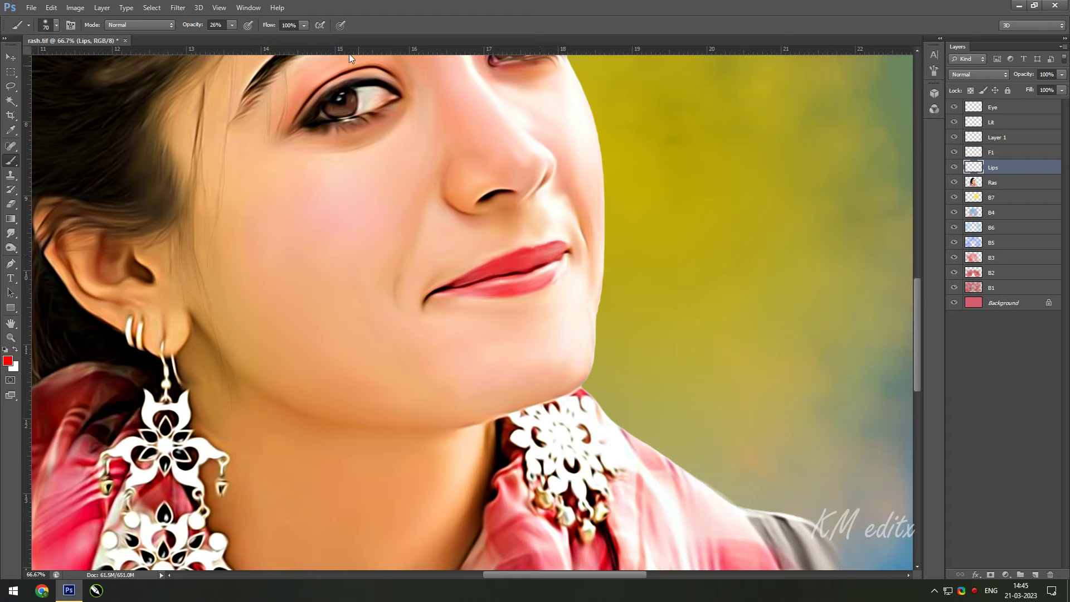
pyautogui.press('[')
pyautogui.moveTo(556, 247)
pyautogui.mouseDown()
pyautogui.moveTo(490, 262)
pyautogui.moveTo(449, 289)
pyautogui.moveTo(561, 268)
pyautogui.moveTo(441, 301)
pyautogui.moveTo(556, 280)
pyautogui.moveTo(571, 254)
pyautogui.mouseUp()
pyautogui.press('[')
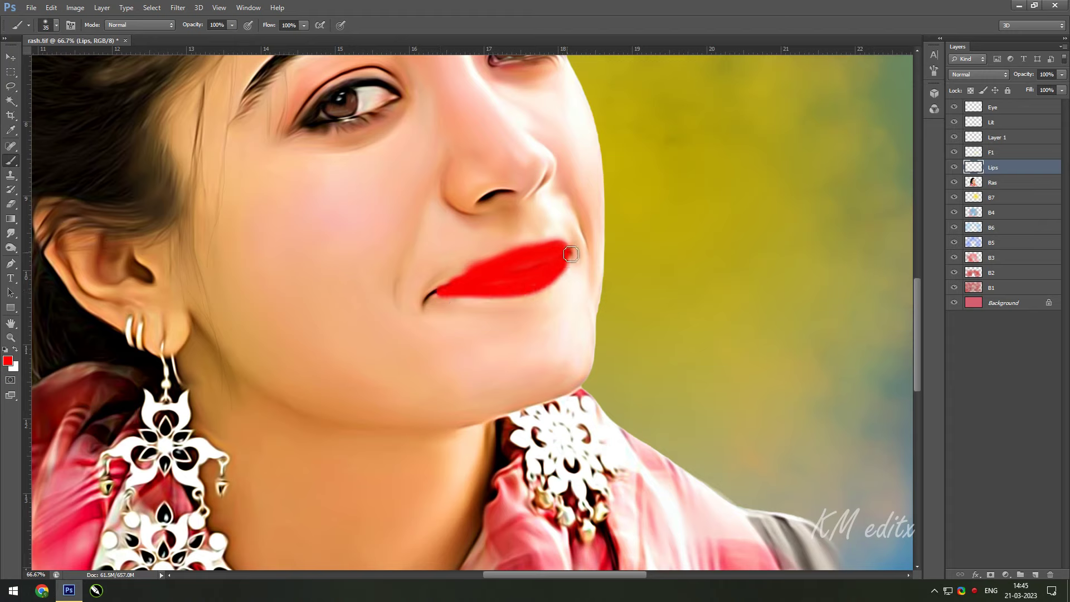
# Step: Try blend modes on the Lips layer, settle on Soft Light, and erase overspill
pyautogui.click(978, 74)
pyautogui.click(956, 339)
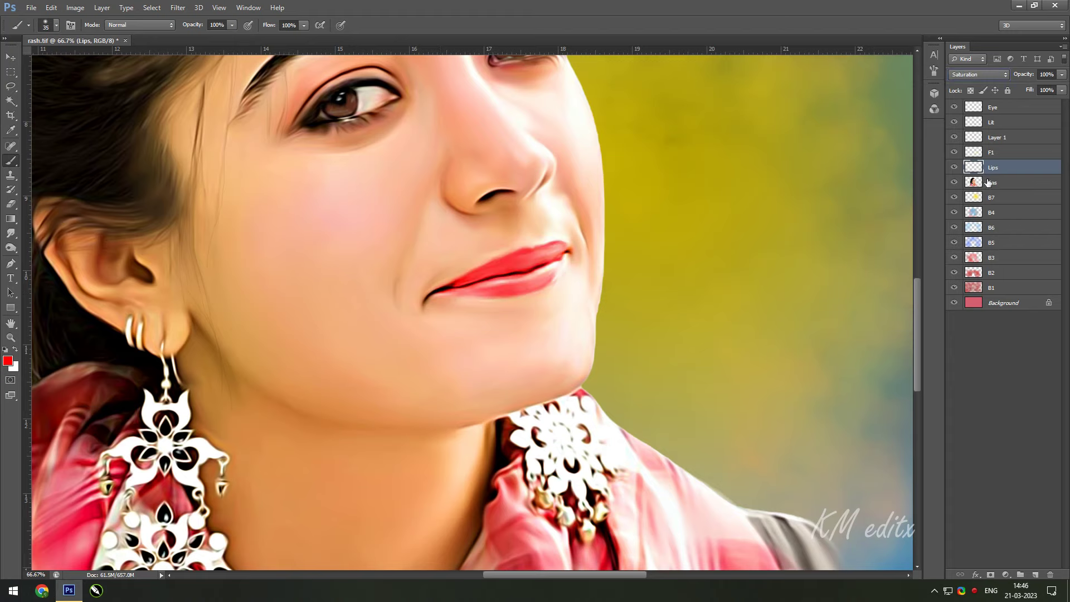
pyautogui.click(978, 74)
pyautogui.click(962, 353)
pyautogui.click(978, 74)
pyautogui.click(961, 229)
pyautogui.click(10, 203)
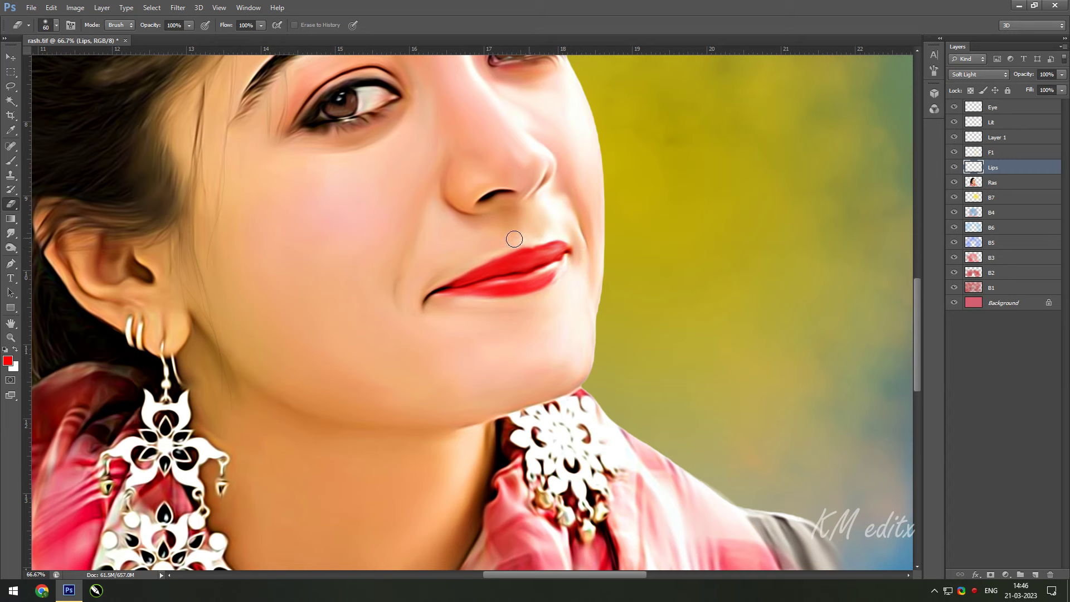
# Step: Lower the Lips layer opacity to 67% and add a new layer below it
pyautogui.hotkey('ctrl', '-')
pyautogui.hotkey('ctrl', '-')
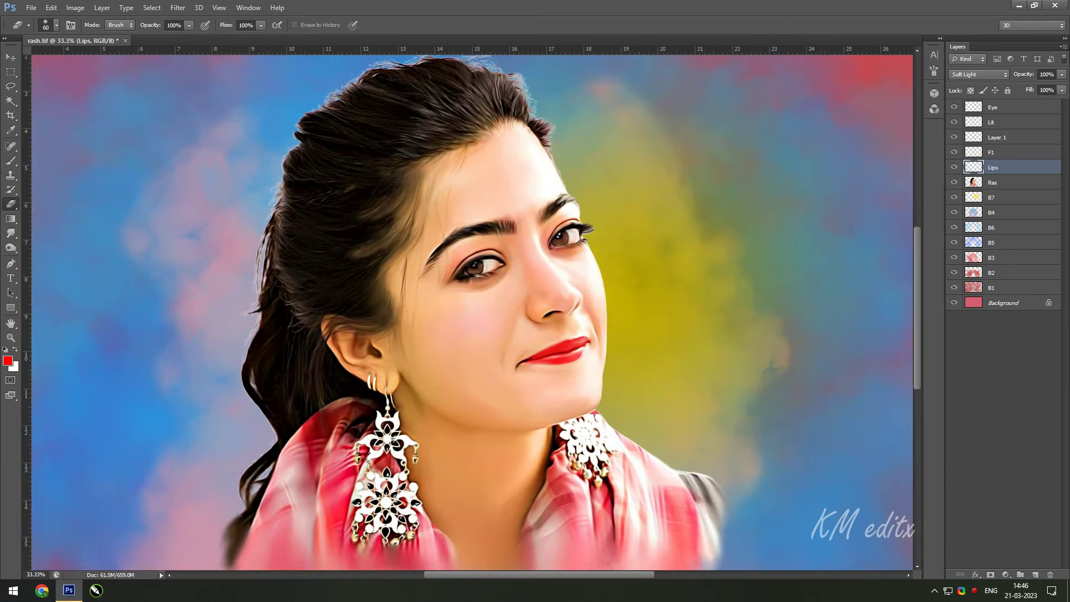
pyautogui.click(1061, 74)
pyautogui.moveTo(1062, 86); pyautogui.dragTo(1047, 89)
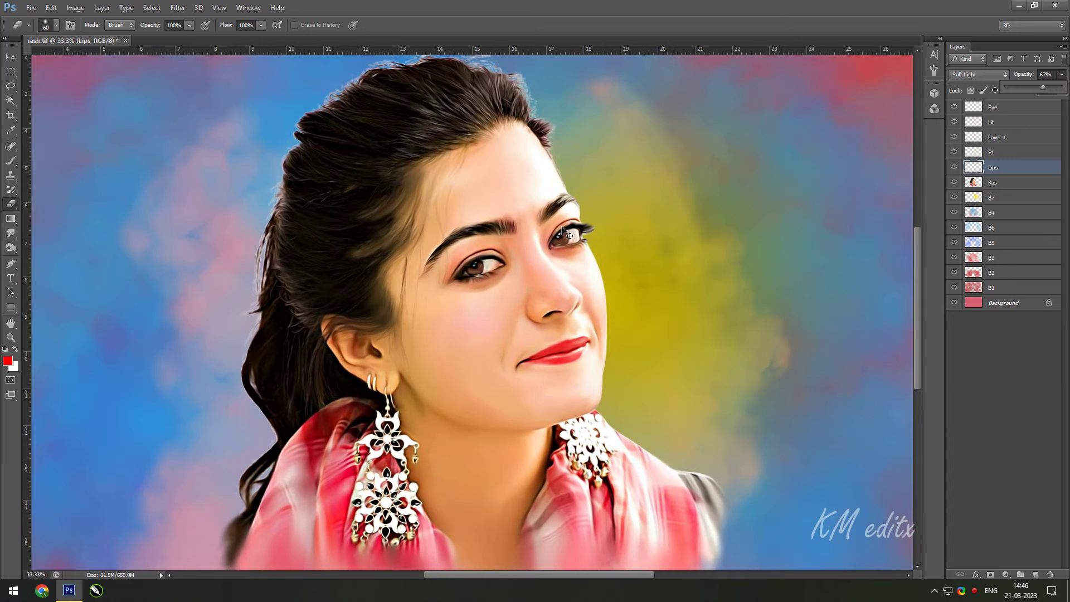
pyautogui.hotkey('ctrl', '-')
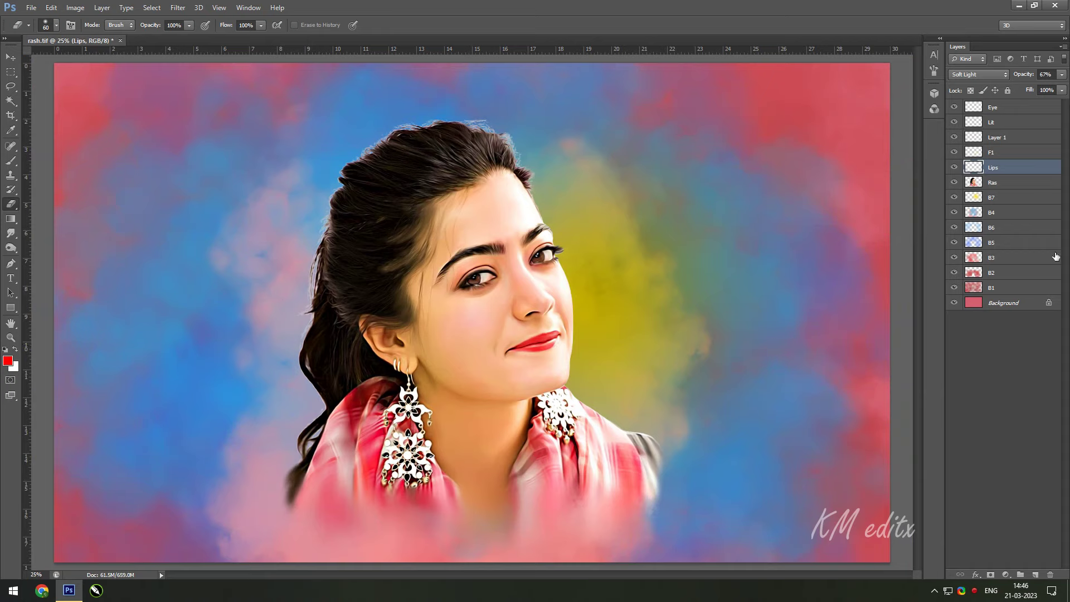
pyautogui.hotkey('ctrl', 'shift', 'alt', 'n')
# Step: Name the new layer Sun and set a bright yellow foreground colour
pyautogui.doubleClick(997, 182)
pyautogui.write('Su')
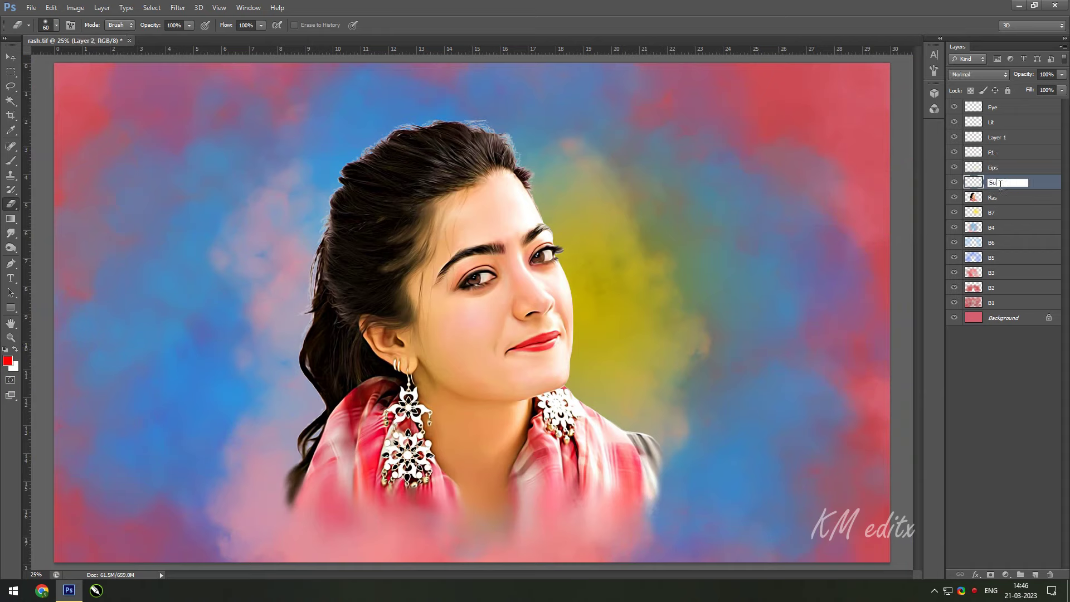
pyautogui.write('n')
pyautogui.press('Return')
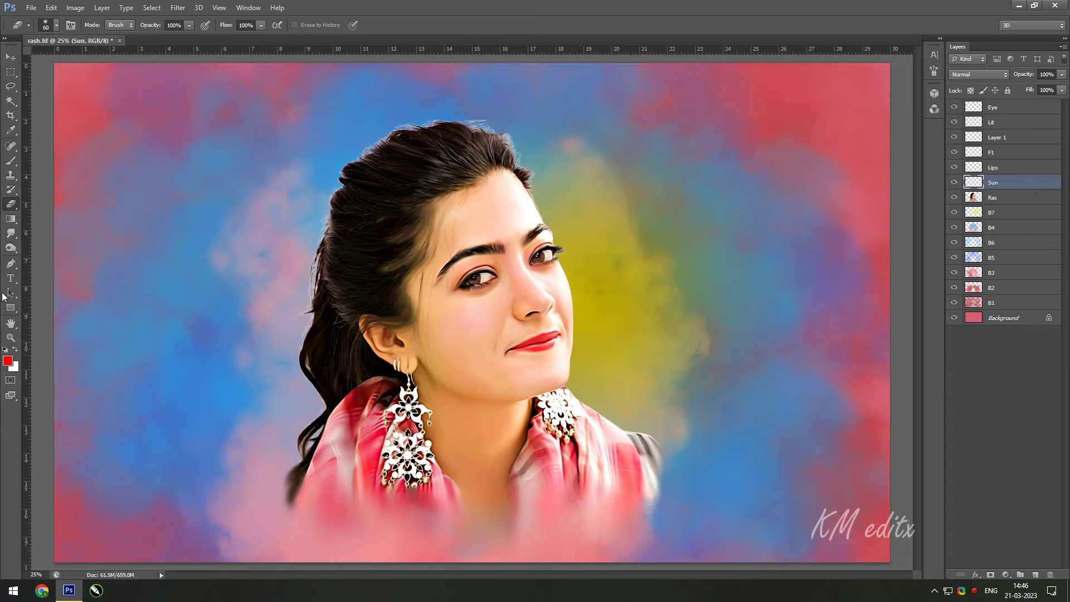
pyautogui.click(8, 361)
pyautogui.click(879, 283)
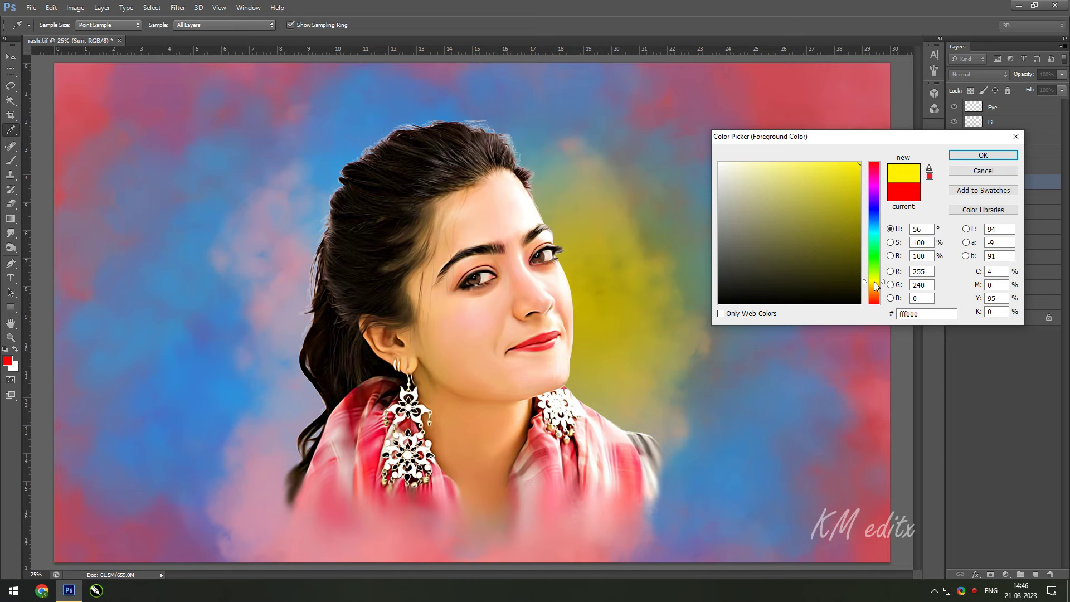
pyautogui.click(981, 159)
# Step: Paint soft yellow over the left hair and background with a very large 35%-opacity brush
pyautogui.press('4')
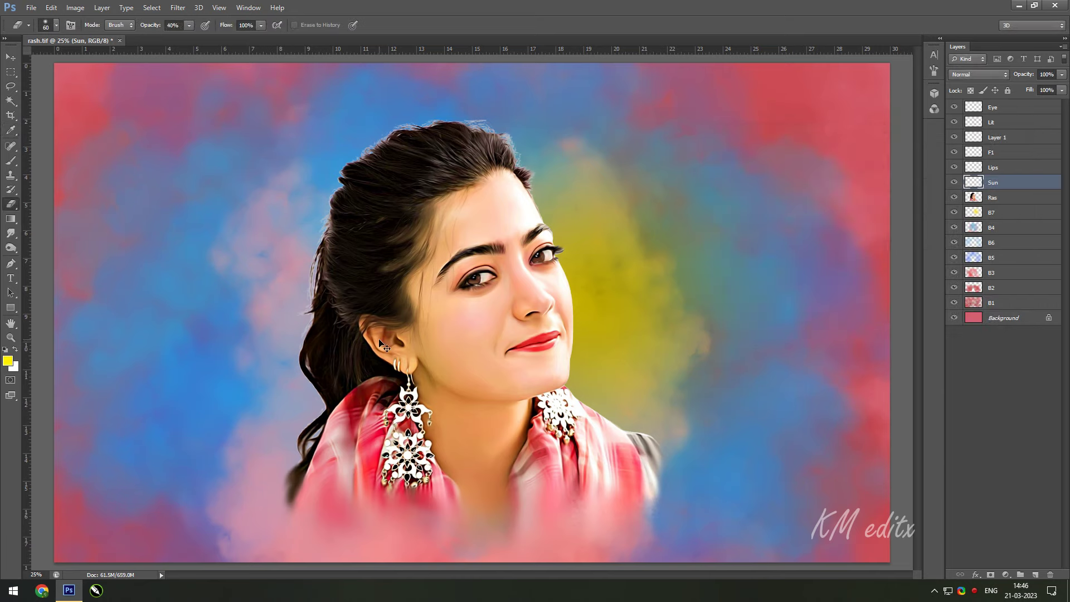
pyautogui.press(']')
pyautogui.press(']')
pyautogui.press(']')
pyautogui.press('b')
pyautogui.press(']')
pyautogui.press(']')
pyautogui.press(']')
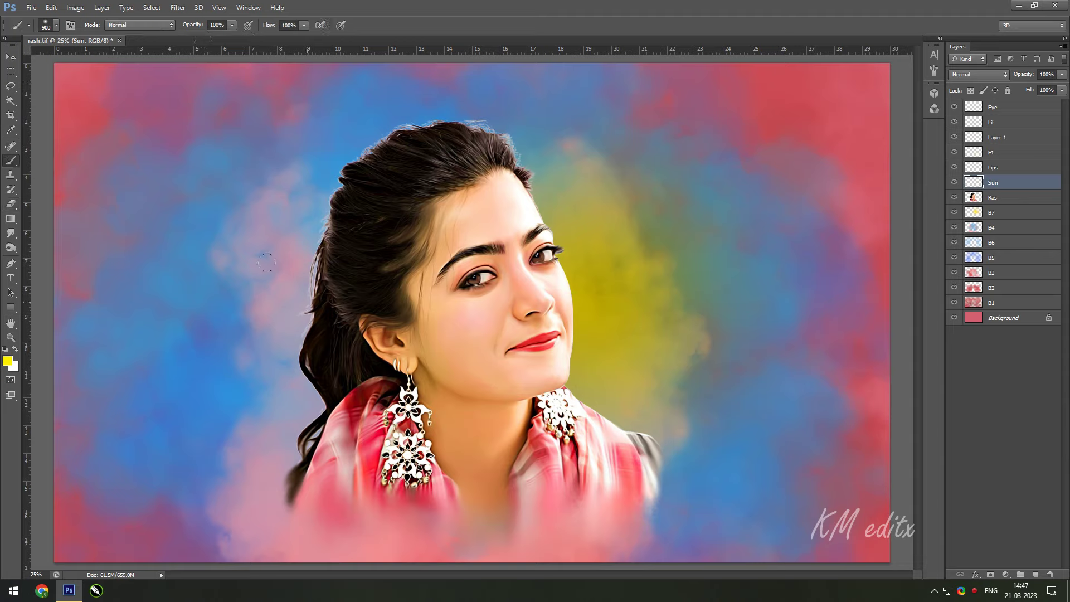
pyautogui.press('[')
pyautogui.press('3')
pyautogui.press('5')
pyautogui.moveTo(300, 490); pyautogui.dragTo(564, 19)
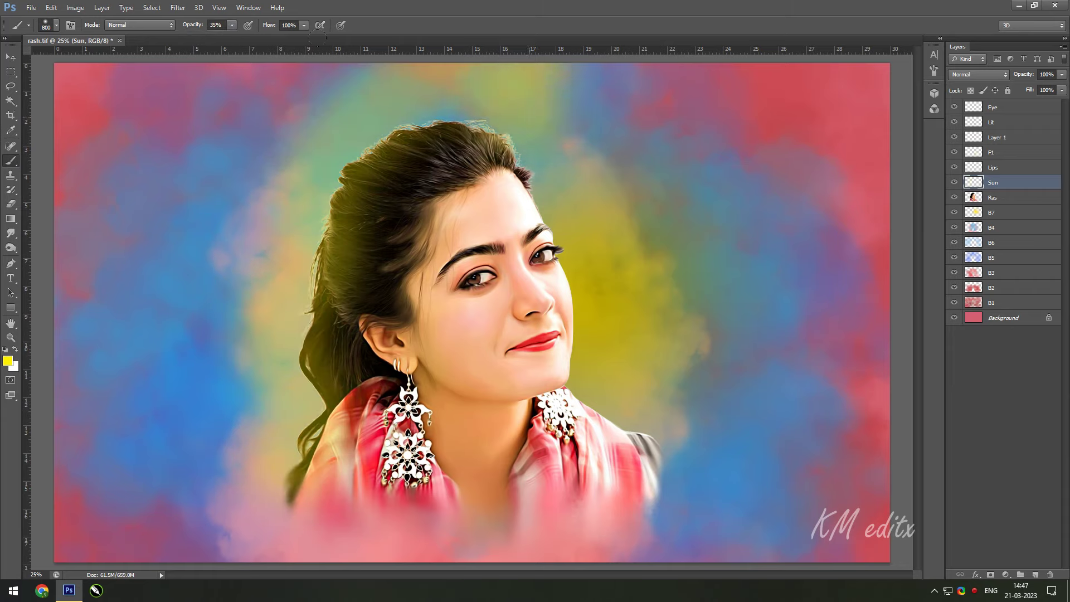
# Step: Set the Sun layer to Soft Light and add yellow to the blue background left of her
pyautogui.click(978, 74)
pyautogui.click(960, 357)
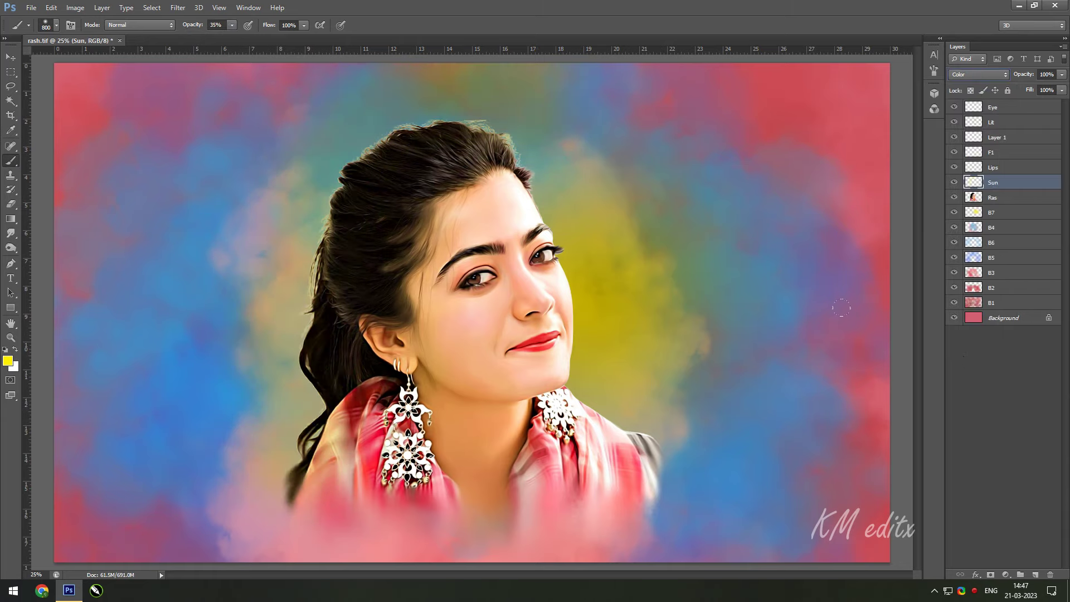
pyautogui.click(978, 74)
pyautogui.click(964, 231)
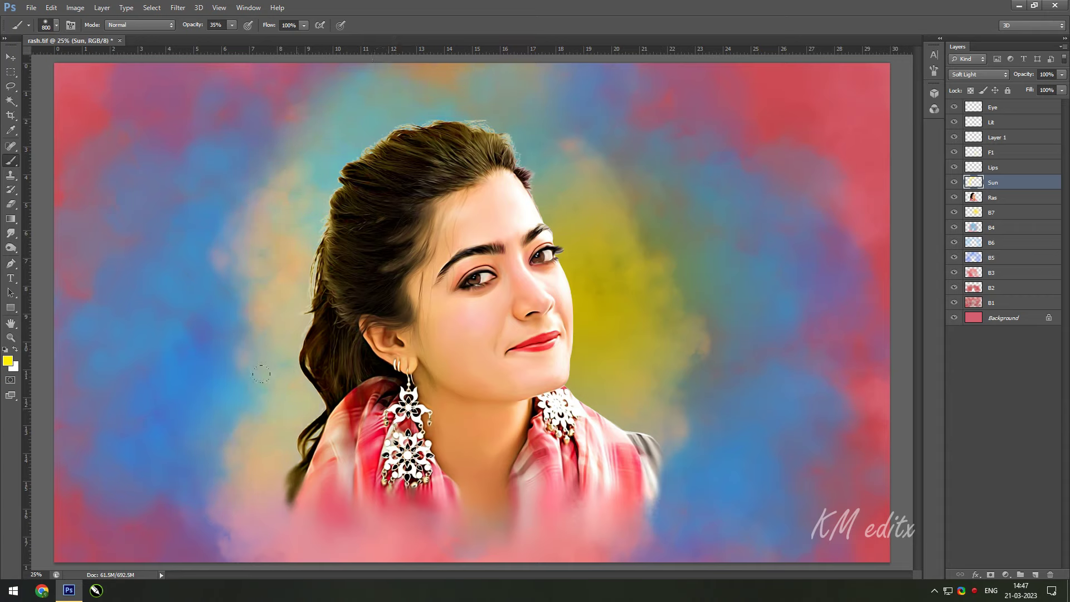
pyautogui.moveTo(209, 473); pyautogui.dragTo(215, 207)
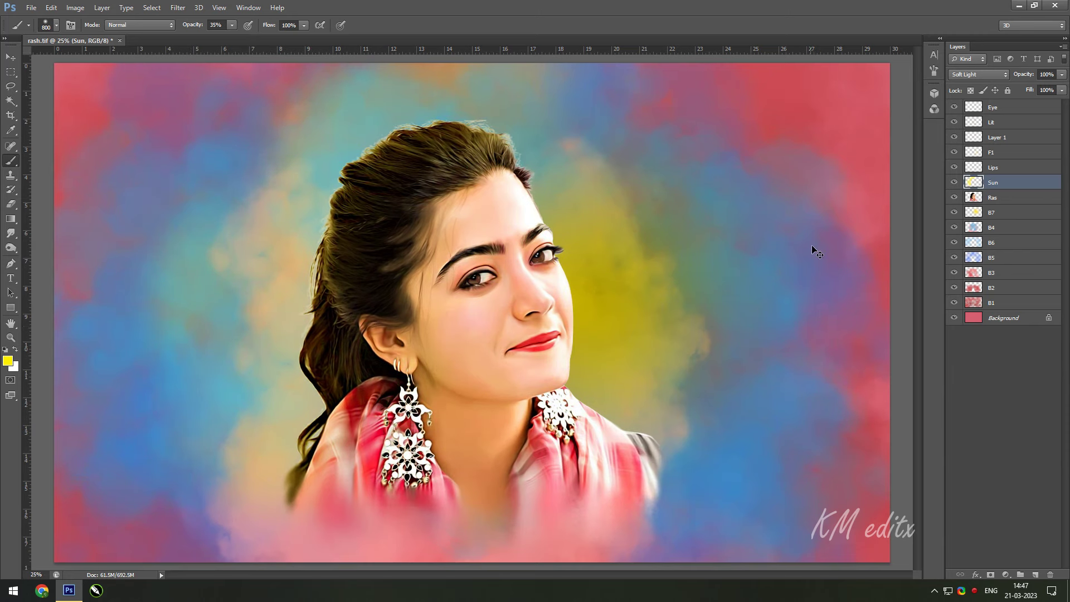
# Step: Duplicate the Ras portrait layer and keep the original Ras layer selected
pyautogui.press('v')
pyautogui.click(992, 197)
pyautogui.hotkey('ctrl', 'j')
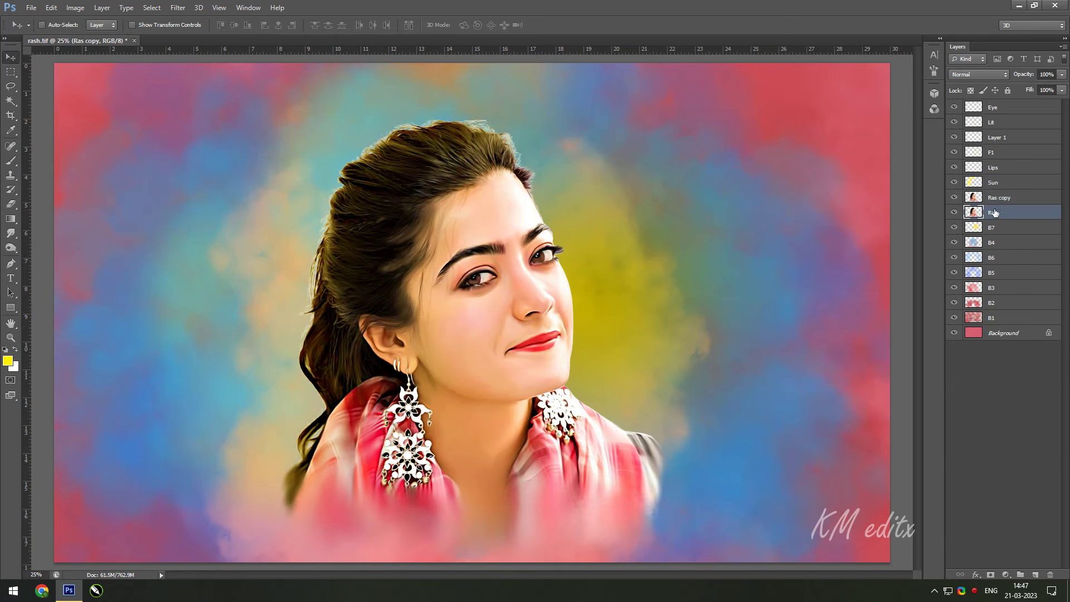
pyautogui.click(992, 212)
# Step: Give the original Ras layer a horizontal Motion Blur (angle 0, distance 248) at 67% opacity
pyautogui.click(177, 7)
pyautogui.moveTo(211, 122)
pyautogui.click(334, 223)
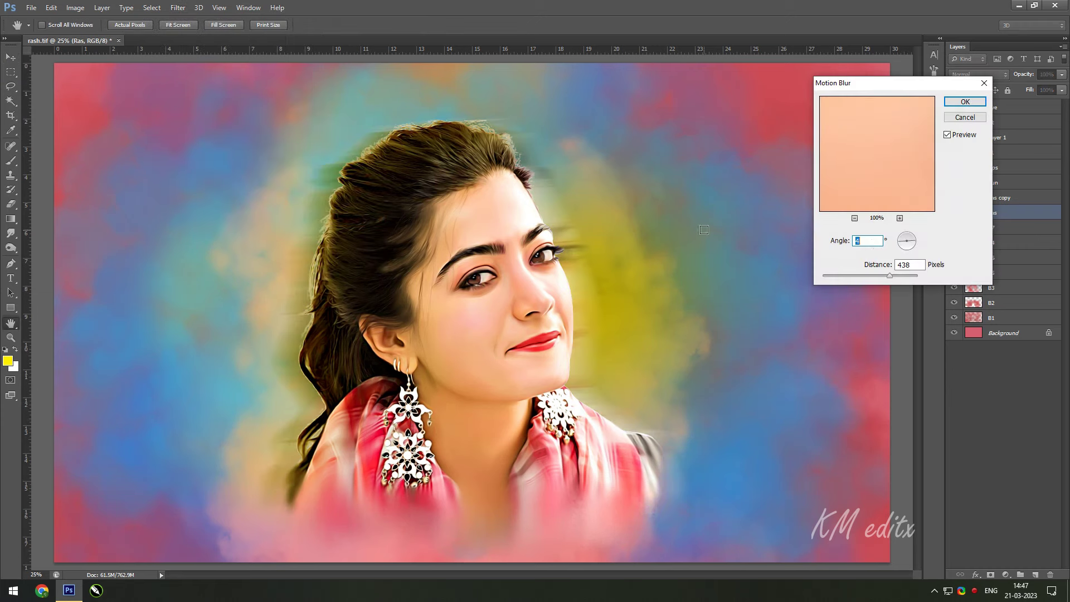
pyautogui.moveTo(865, 279); pyautogui.dragTo(886, 278)
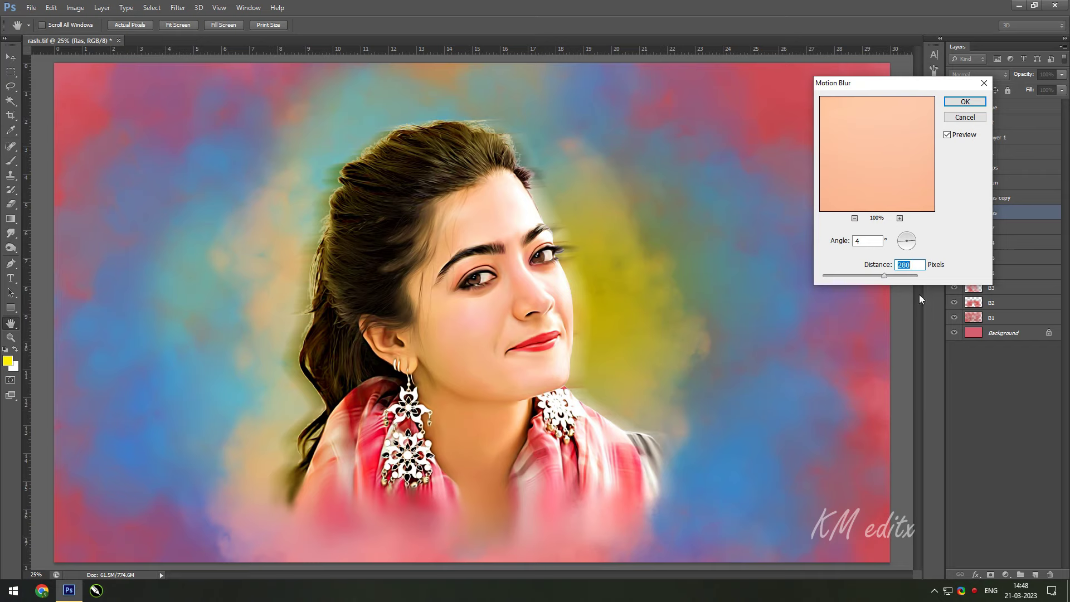
pyautogui.moveTo(872, 278); pyautogui.dragTo(877, 278)
pyautogui.click(904, 245)
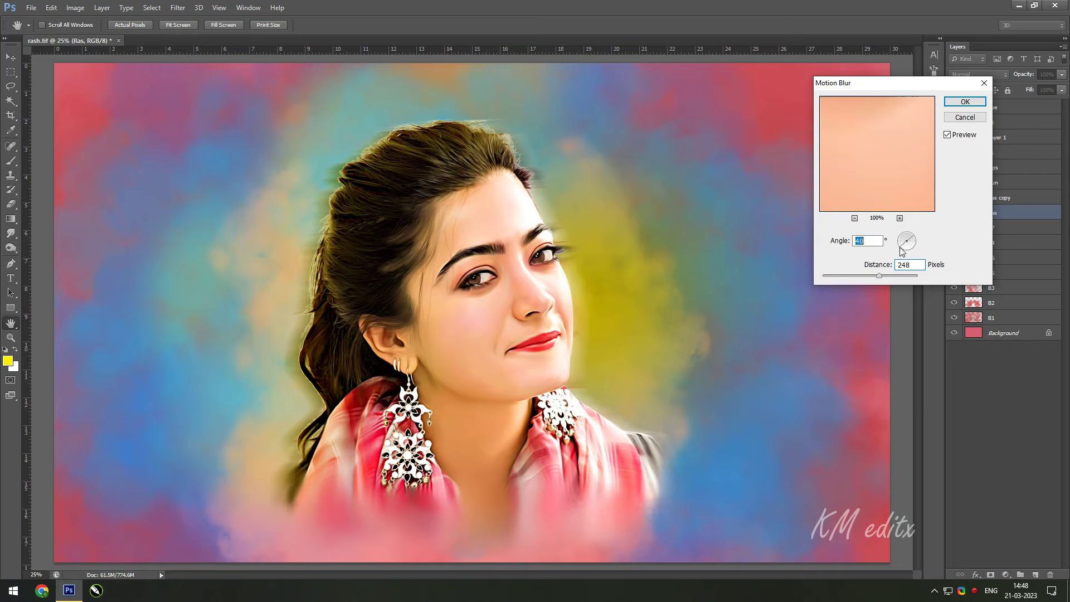
pyautogui.click(902, 244)
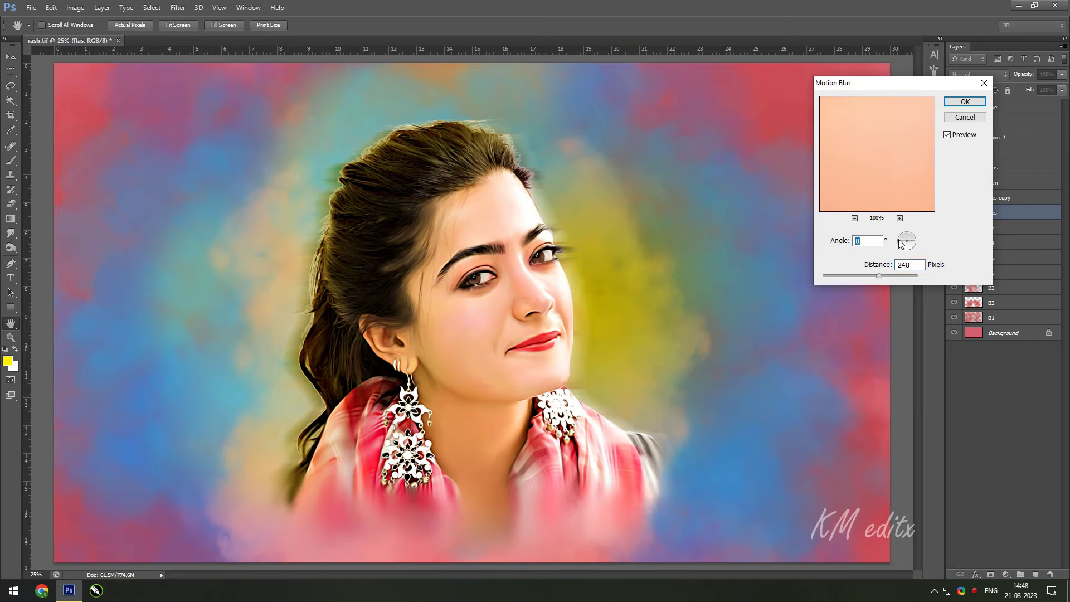
pyautogui.click(964, 102)
pyautogui.click(1062, 75)
pyautogui.moveTo(1062, 88); pyautogui.dragTo(1039, 89)
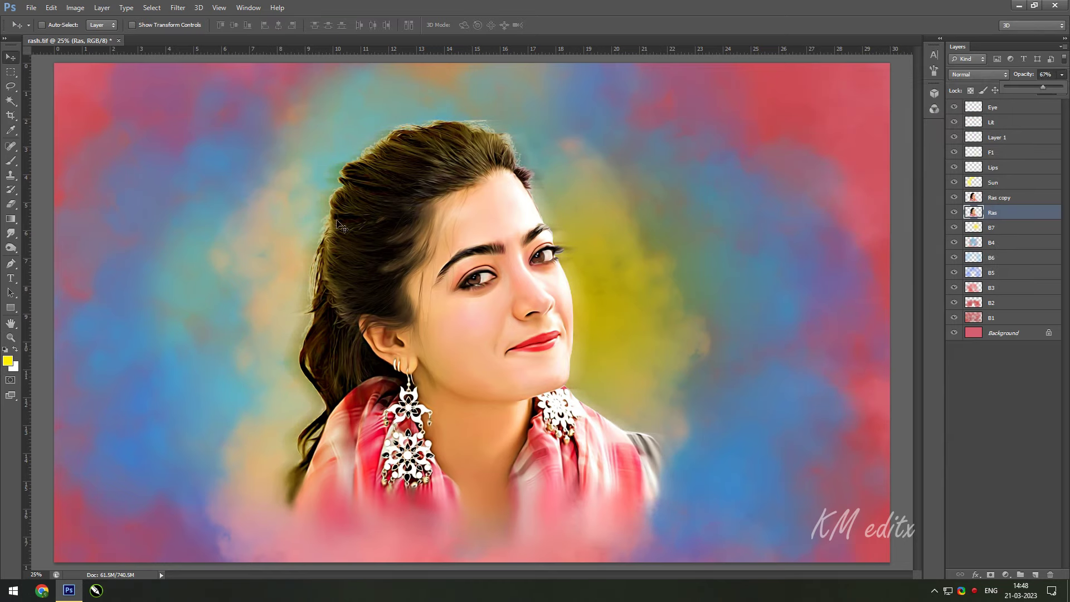
# Step: Smudge the hair edge along the neck on the Ras copy layer
pyautogui.press('r')
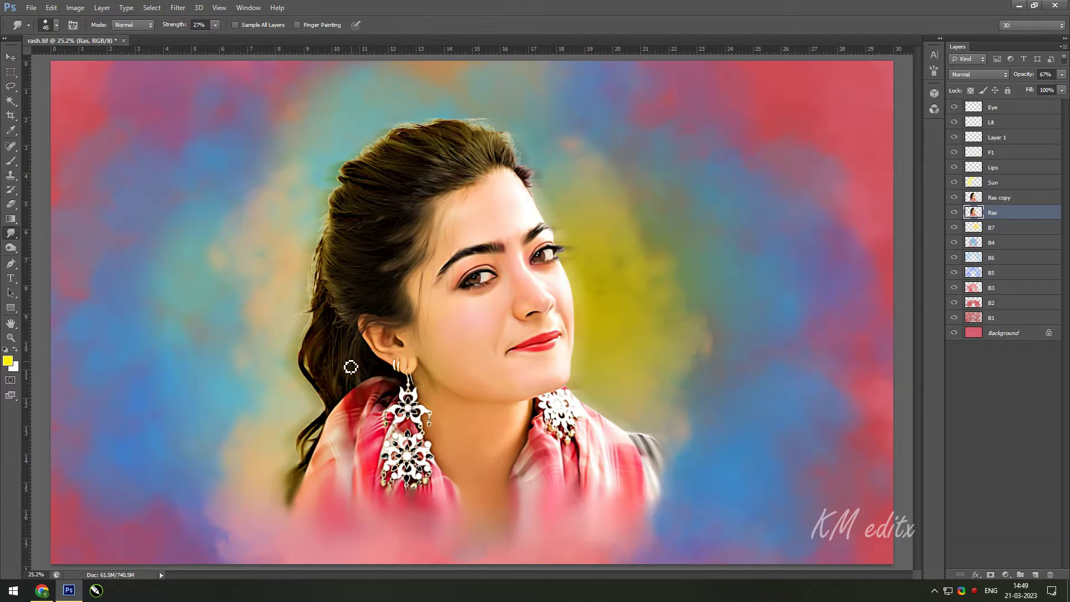
pyautogui.scroll(3, 238, 433)
pyautogui.click(998, 197)
pyautogui.moveTo(418, 256); pyautogui.dragTo(466, 362)
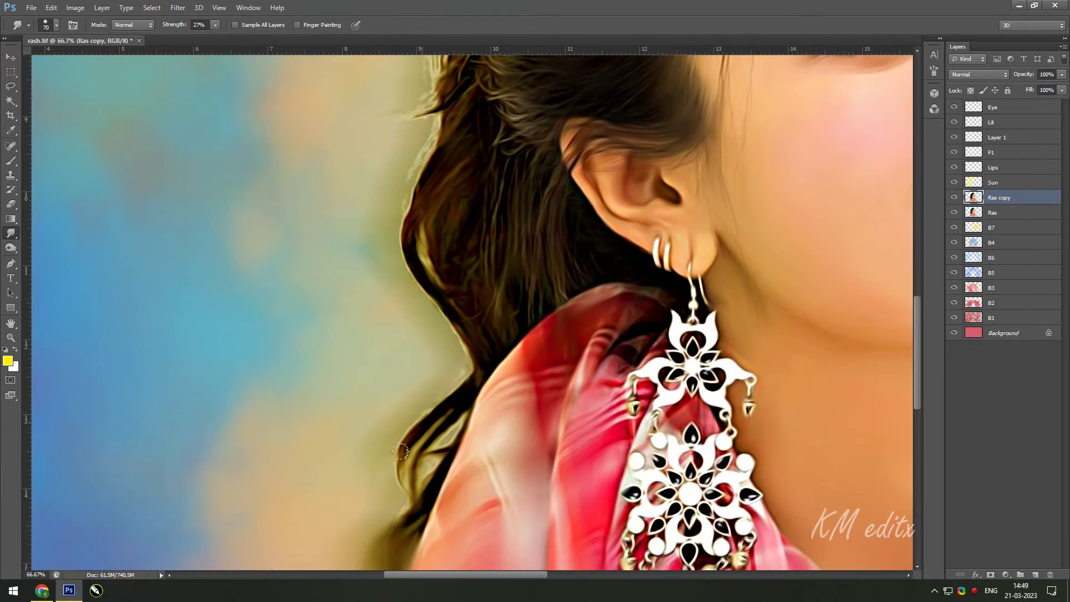
pyautogui.moveTo(429, 407); pyautogui.dragTo(404, 484)
pyautogui.moveTo(451, 308); pyautogui.dragTo(412, 184)
pyautogui.hotkey('ctrl', '0')
# Step: On a new Layer 2, paint a skin-tone shading stroke along the nose
pyautogui.press('v')
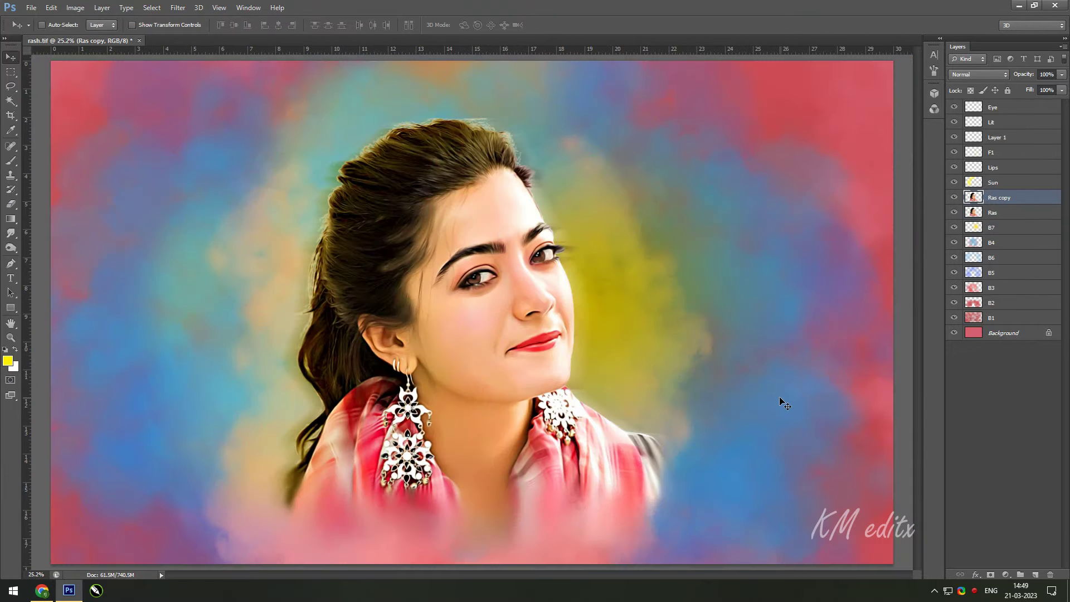
pyautogui.click(1035, 574)
pyautogui.hotkey('ctrl', '+')
pyautogui.press('b')
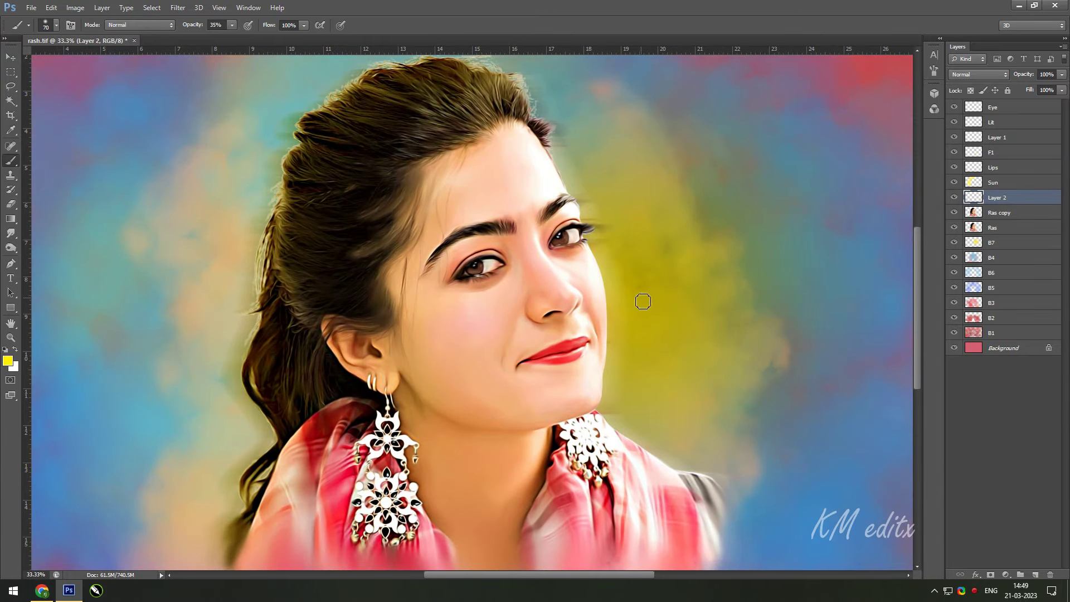
pyautogui.click(7, 361)
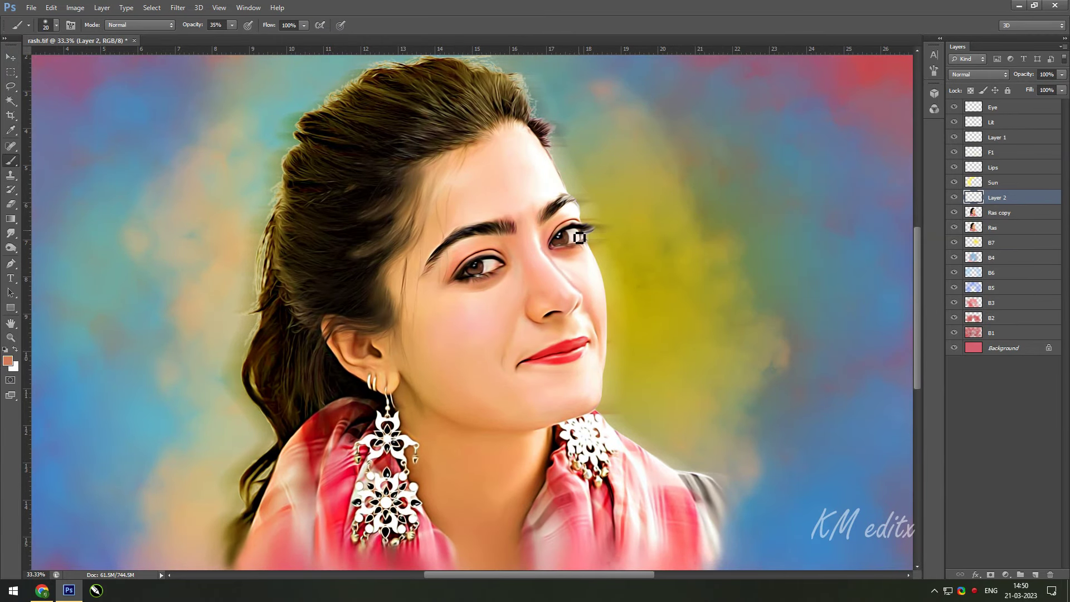
pyautogui.press('8')
pyautogui.press('5')
pyautogui.moveTo(550, 239); pyautogui.dragTo(580, 292)
# Step: Apply a Gaussian Blur of about 6.8 to the nose shading
pyautogui.click(978, 74)
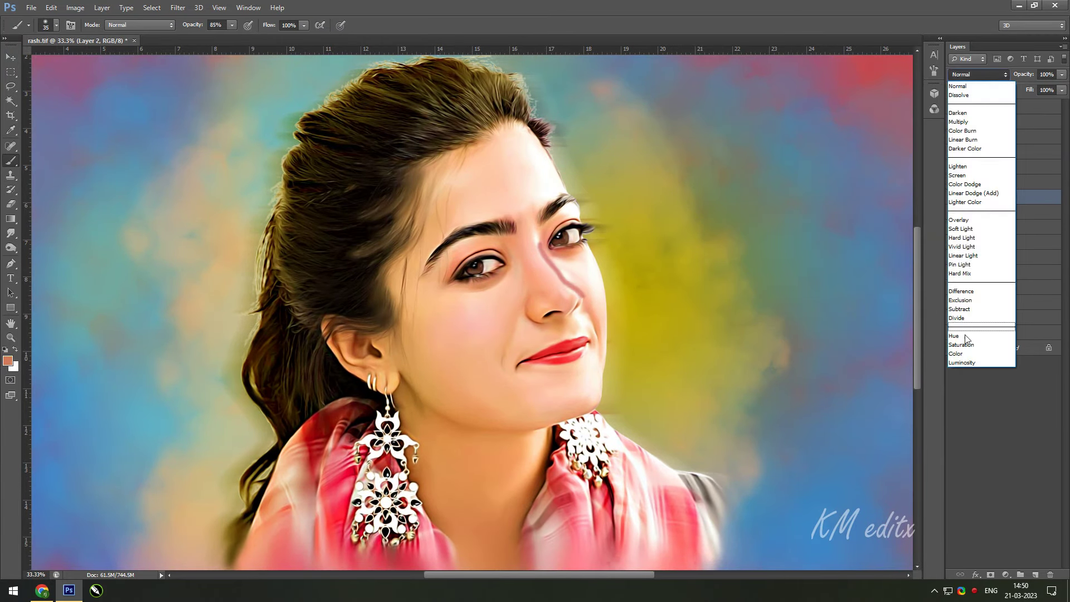
pyautogui.click(178, 7)
pyautogui.click(346, 186)
pyautogui.moveTo(888, 343); pyautogui.dragTo(901, 347)
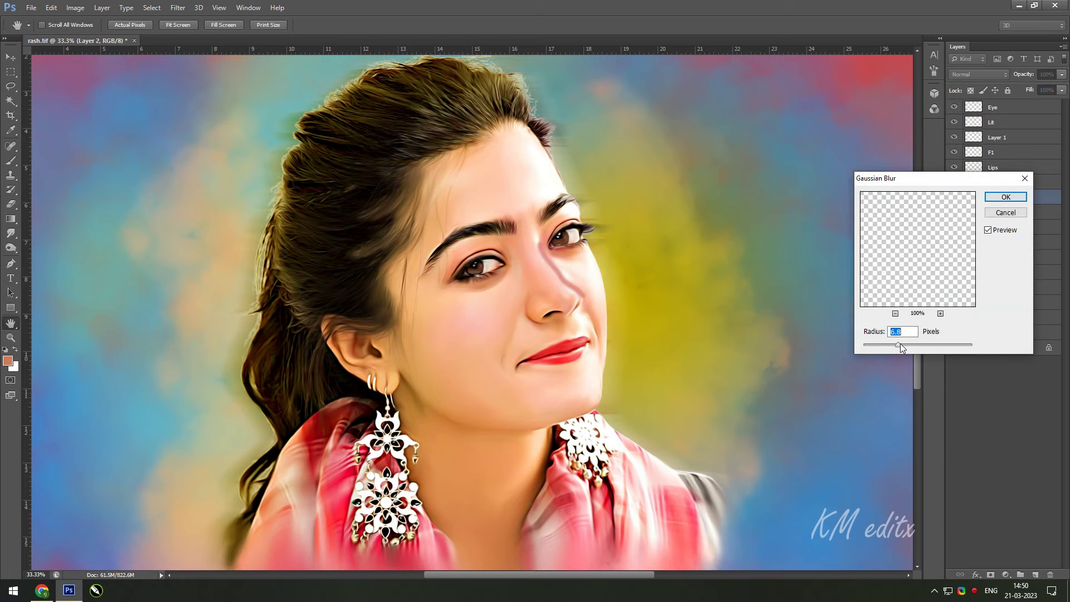
pyautogui.press('Return')
# Step: Soften the nose shading's edges with the Smudge tool and a full-opacity eraser
pyautogui.press('r')
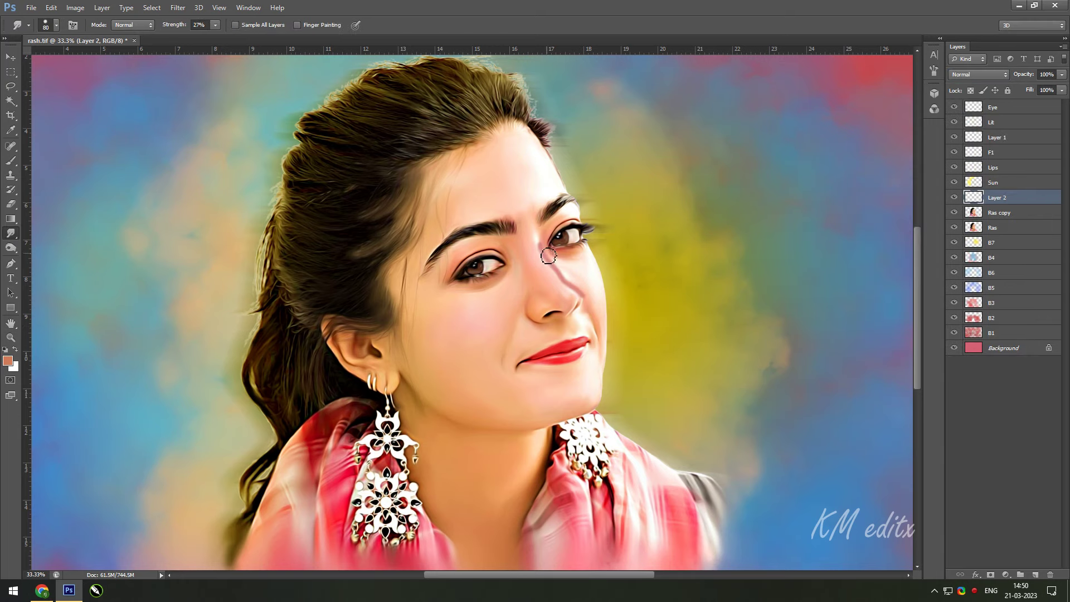
pyautogui.click(954, 198)
pyautogui.scroll(1, 580, 245)
pyautogui.press('e')
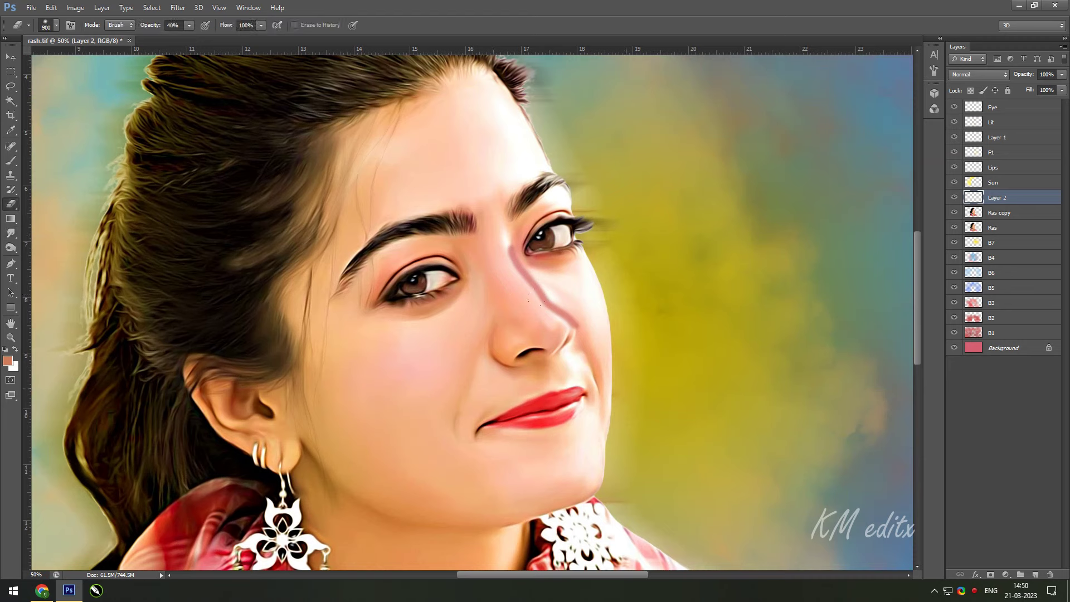
pyautogui.press('0')
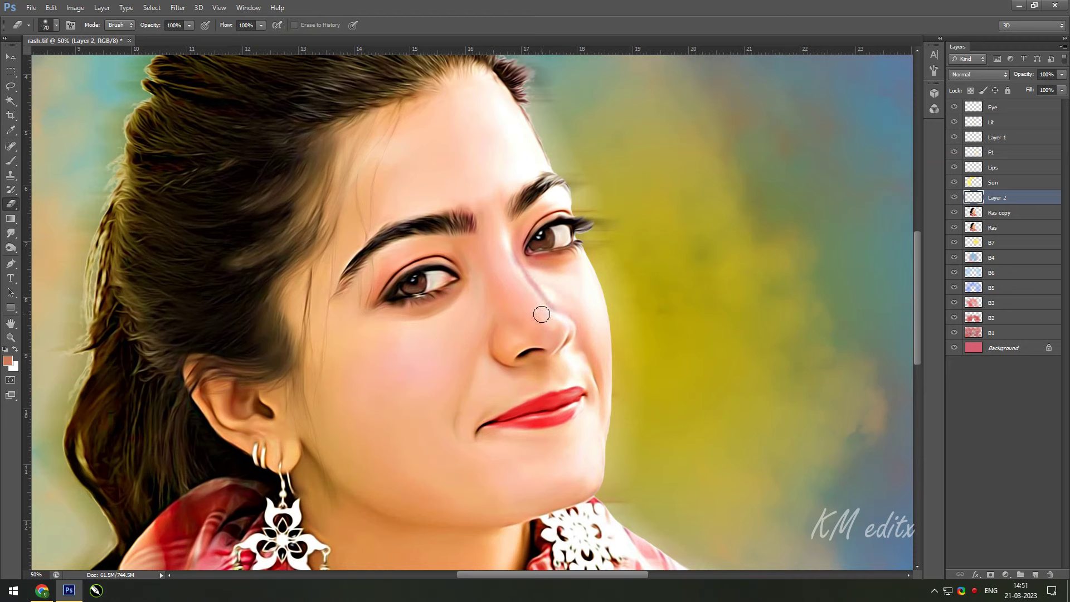
pyautogui.hotkey('ctrl', '0')
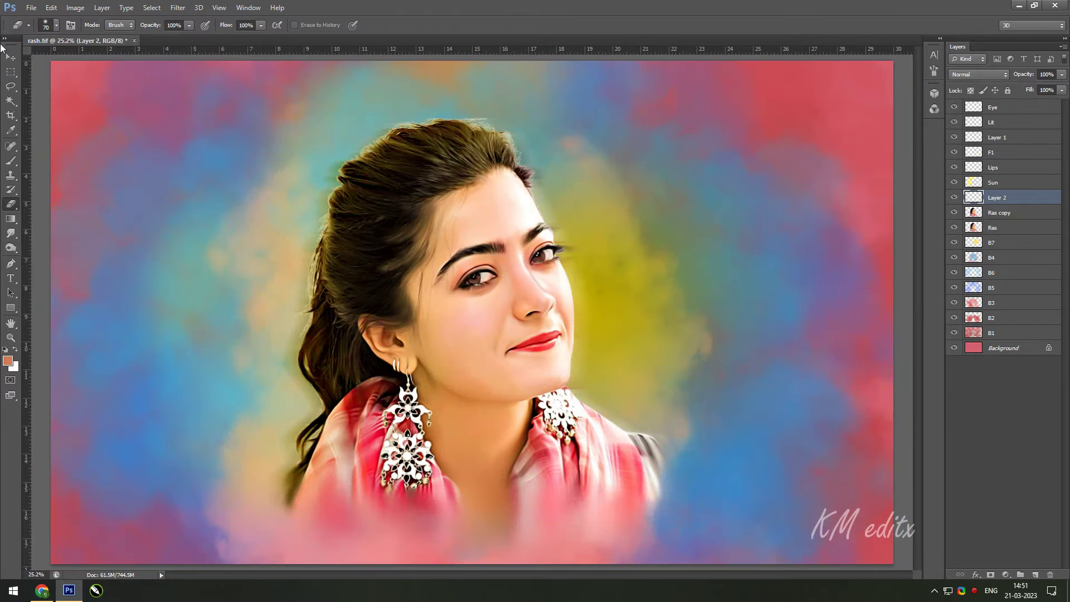
# Step: Lower Layer 2's opacity to 73%
pyautogui.scroll(3, 577, 317)
pyautogui.press('v')
pyautogui.scroll(-3, 602, 297)
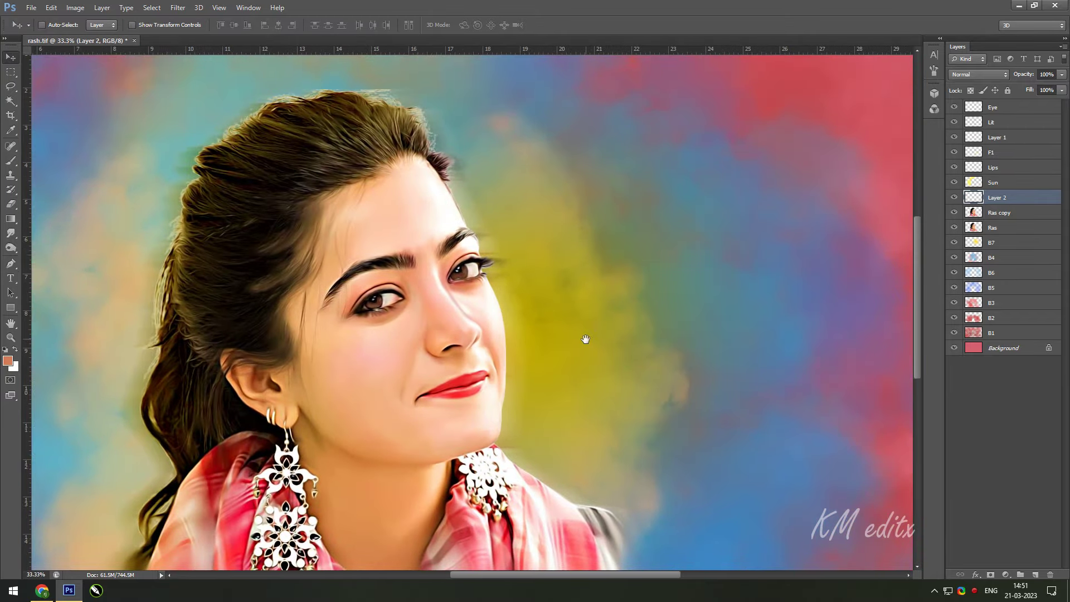
pyautogui.click(1061, 74)
pyautogui.moveTo(1062, 87); pyautogui.dragTo(1045, 89)
# Step: Rotate the nose shading slightly with Free Transform
pyautogui.scroll(2, 474, 310)
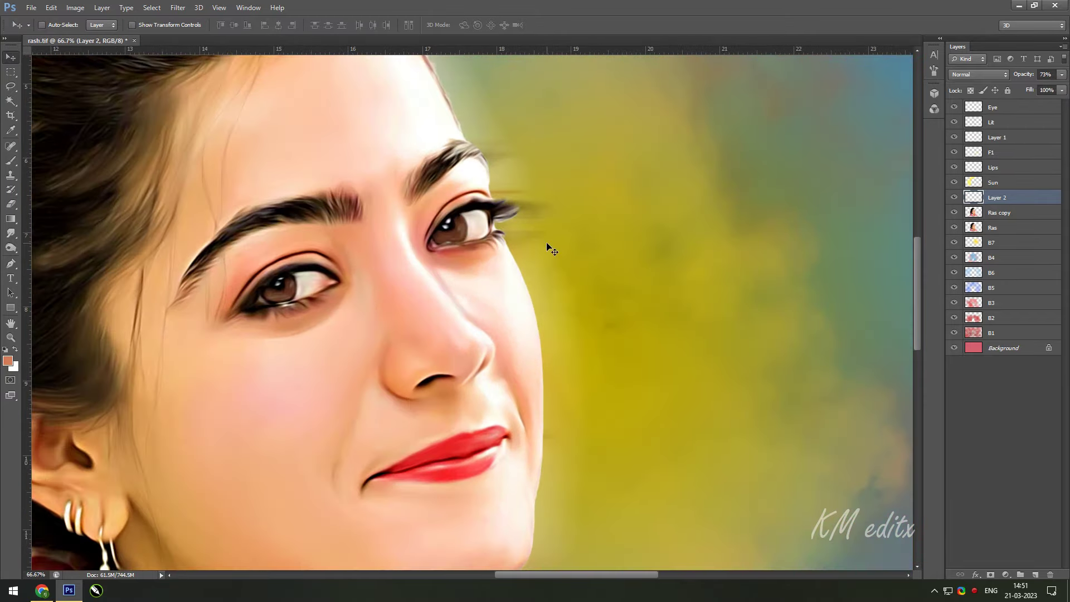
pyautogui.hotkey('ctrl', 't')
pyautogui.moveTo(549, 246); pyautogui.dragTo(567, 211)
pyautogui.press('Return')
pyautogui.hotkey('ctrl', '0')
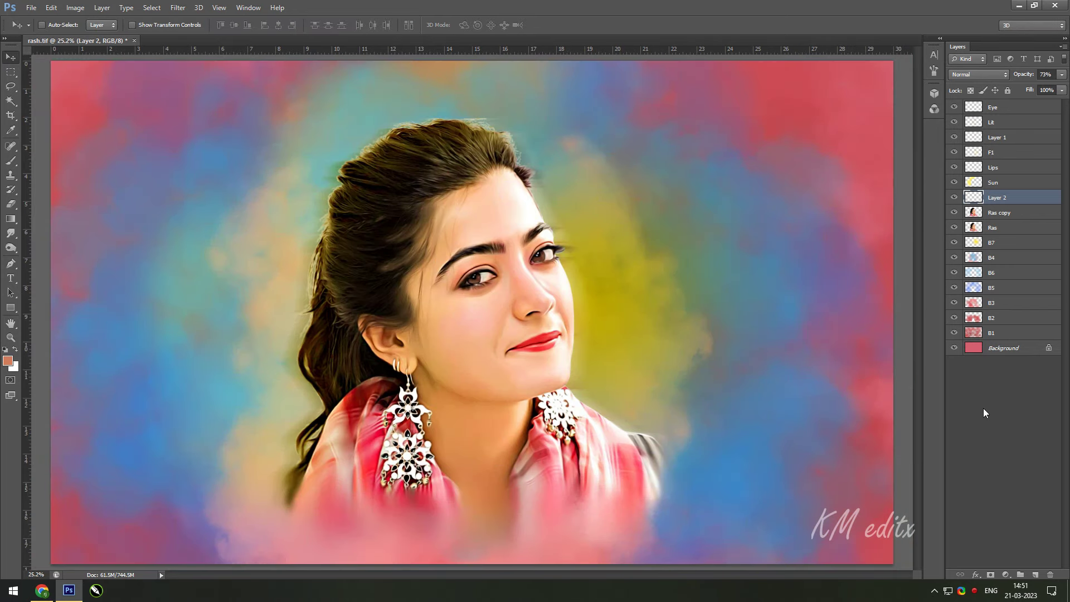
# Step: Paint a faint bright-yellow glow near the bottom of the Sun layer at 20% brush opacity
pyautogui.hotkey('ctrl', '+')
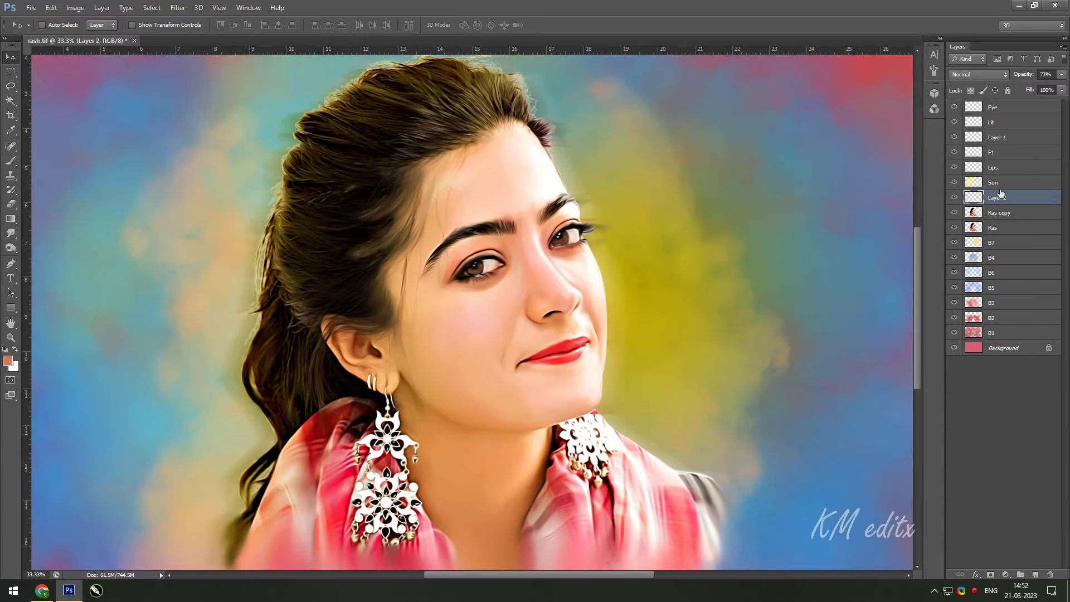
pyautogui.hotkey('ctrl', '-')
pyautogui.click(993, 182)
pyautogui.press('b')
pyautogui.click(8, 361)
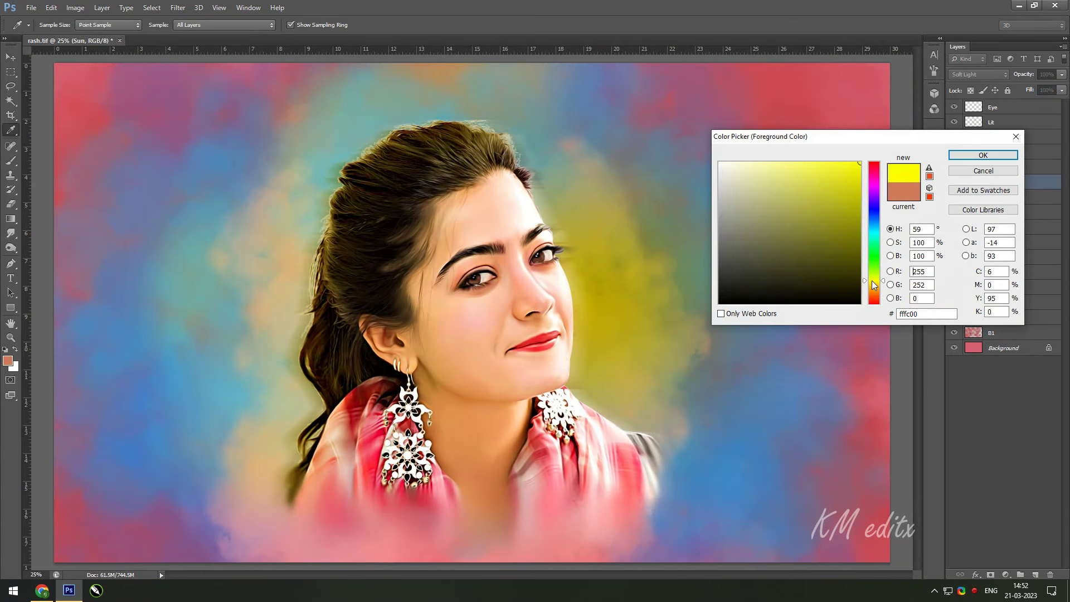
pyautogui.click(967, 153)
pyautogui.press('2')
pyautogui.moveTo(356, 490); pyautogui.dragTo(724, 479)
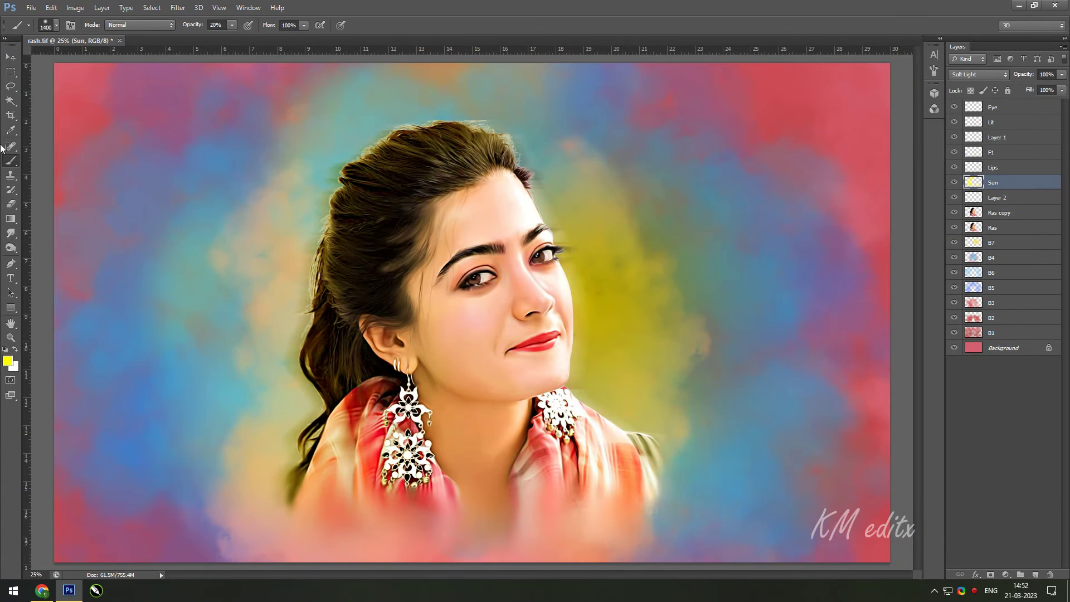
# Step: Brighten the Ras layer's midtones with Levels, then show the artwork without the interface
pyautogui.press('i')
pyautogui.click(993, 228)
pyautogui.hotkey('ctrl', 'l')
pyautogui.moveTo(907, 268); pyautogui.dragTo(974, 272)
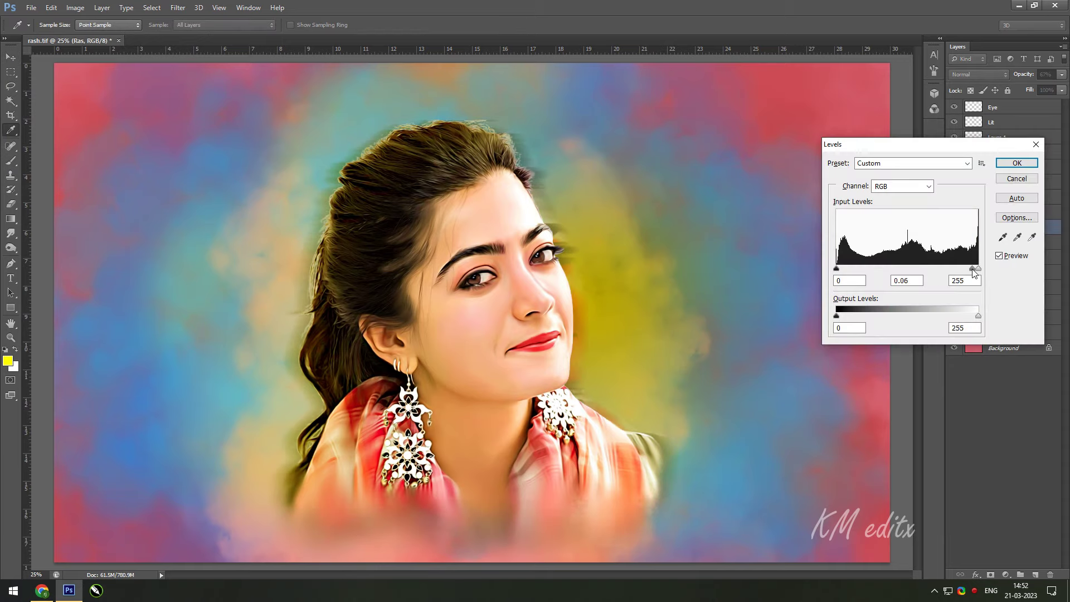
pyautogui.click(1017, 163)
pyautogui.press('Tab')
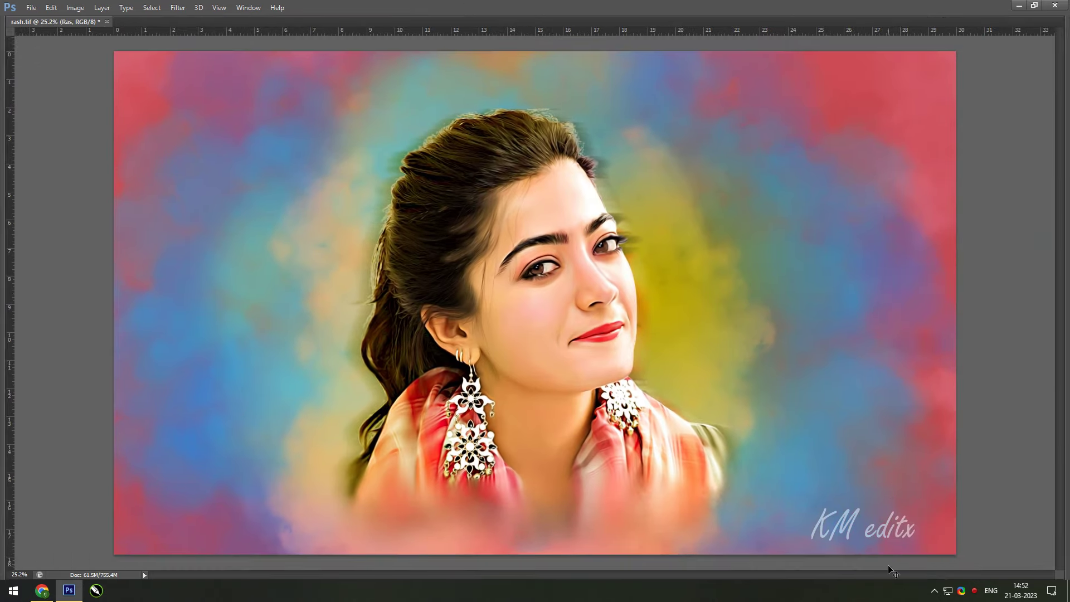